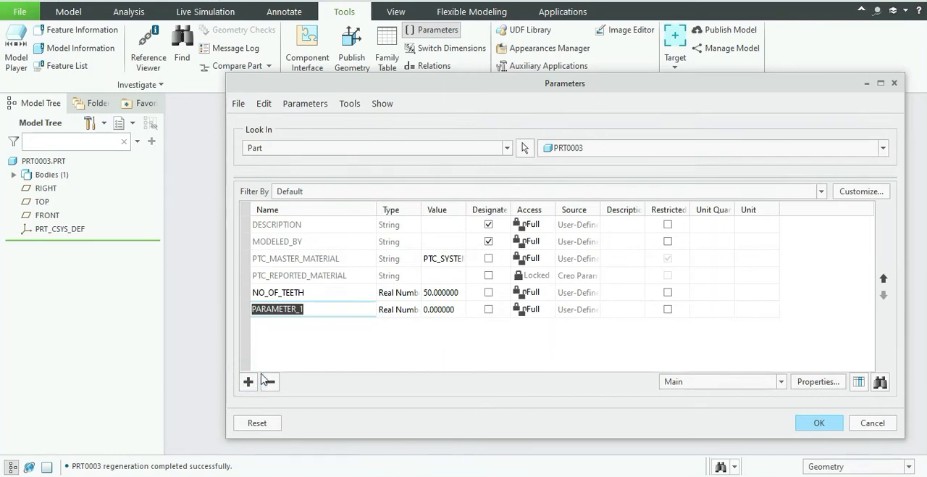
Name the new part parameter NORMAL_MODULE and set its value to 3.64.
{"action": "type", "text": "norma"}
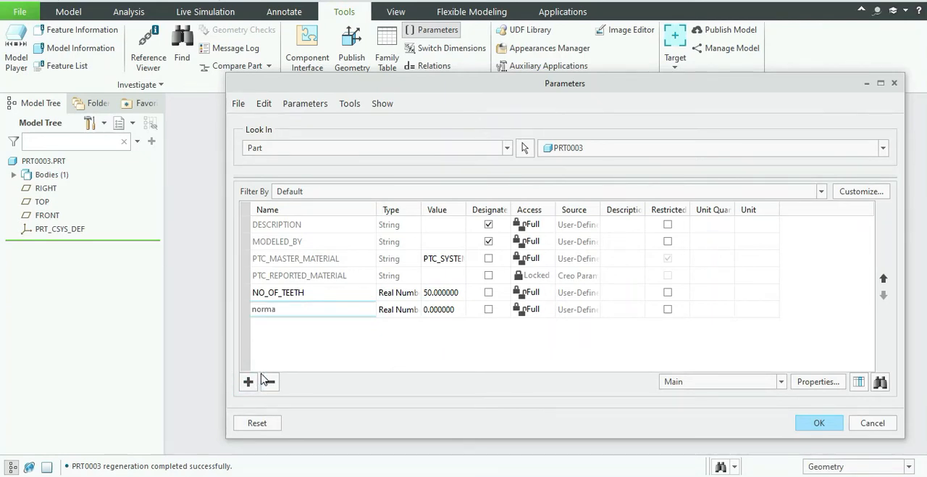
{"action": "type", "text": "l_module"}
{"action": "left_click", "coordinate": [440, 310]}
{"action": "type", "text": "3"}
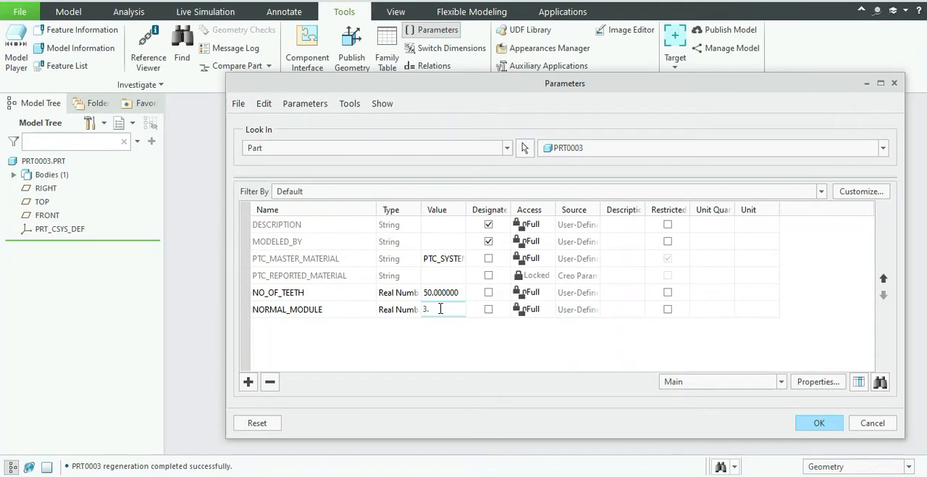
{"action": "type", "text": ".64"}
Add a real-number parameter named PITCH_DIAMETER with the value 165.
{"action": "left_click", "coordinate": [248, 381]}
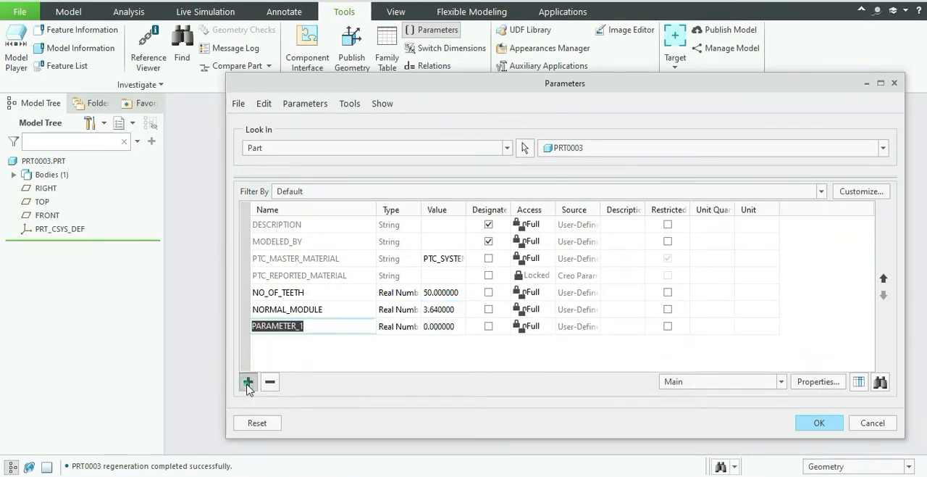
{"action": "type", "text": "pitch"}
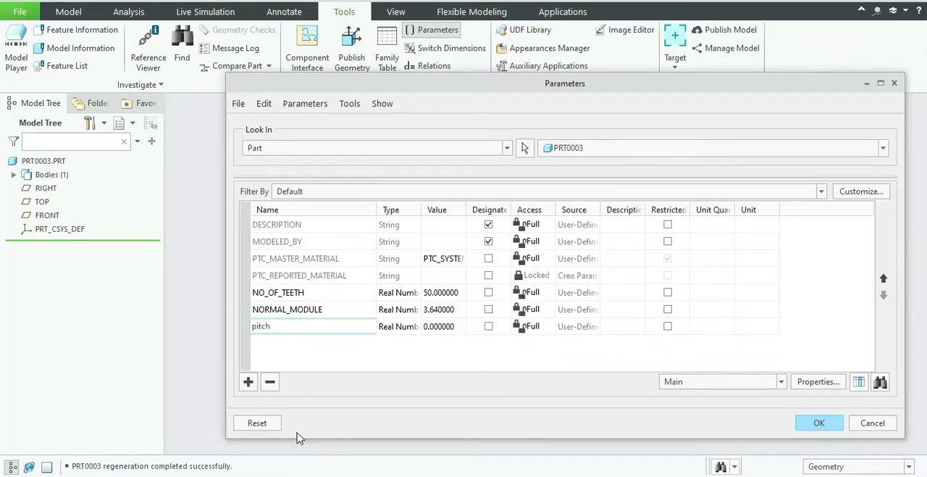
{"action": "type", "text": "_diameter"}
{"action": "left_click", "coordinate": [437, 326]}
{"action": "type", "text": "165"}
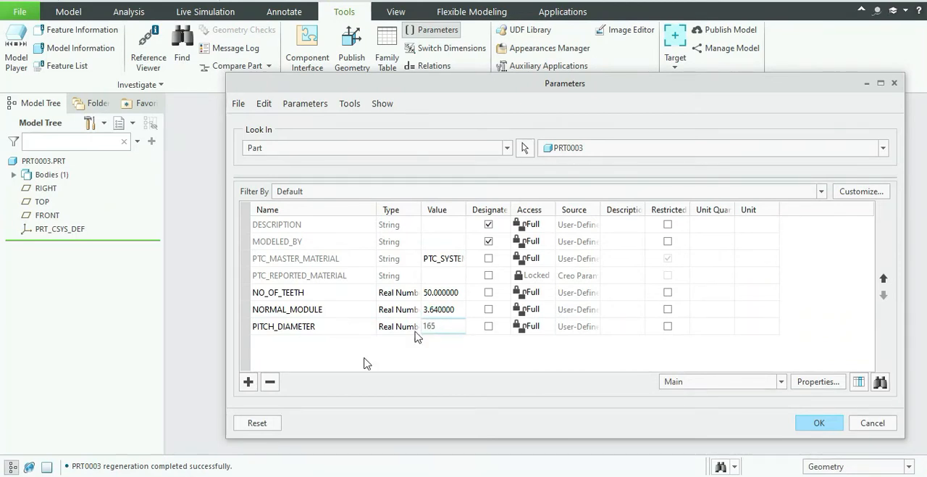
Add a real-number parameter named NORMAL_PRESSURE_ANGLE with the value 20.
{"action": "left_click", "coordinate": [248, 381]}
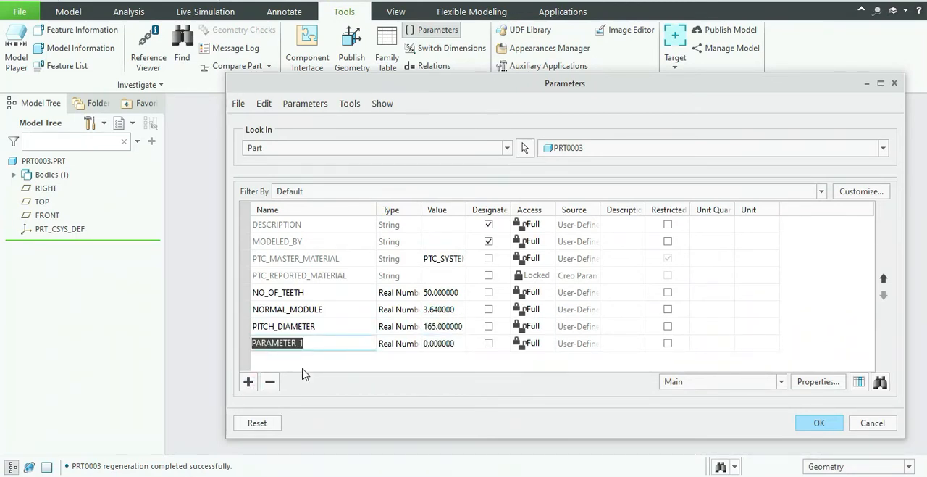
{"action": "type", "text": "normal_pressure_angle"}
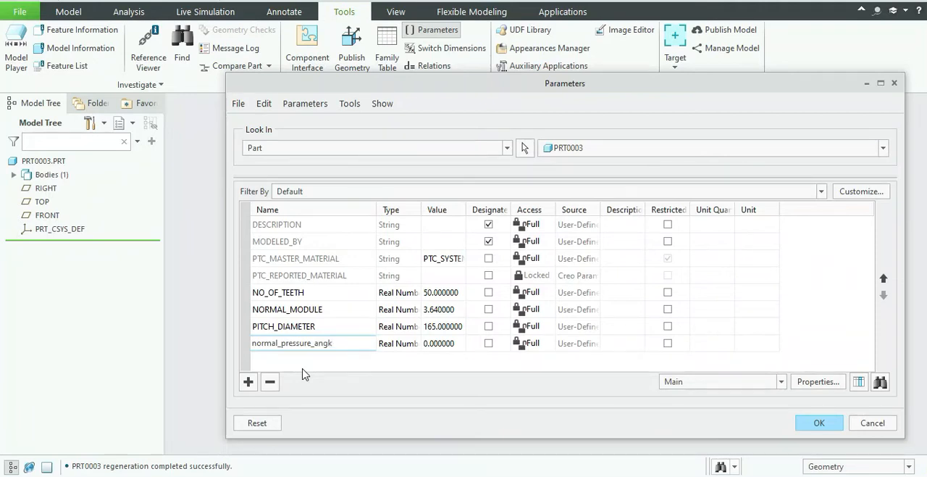
{"action": "left_click", "coordinate": [443, 342]}
{"action": "type", "text": "2"}
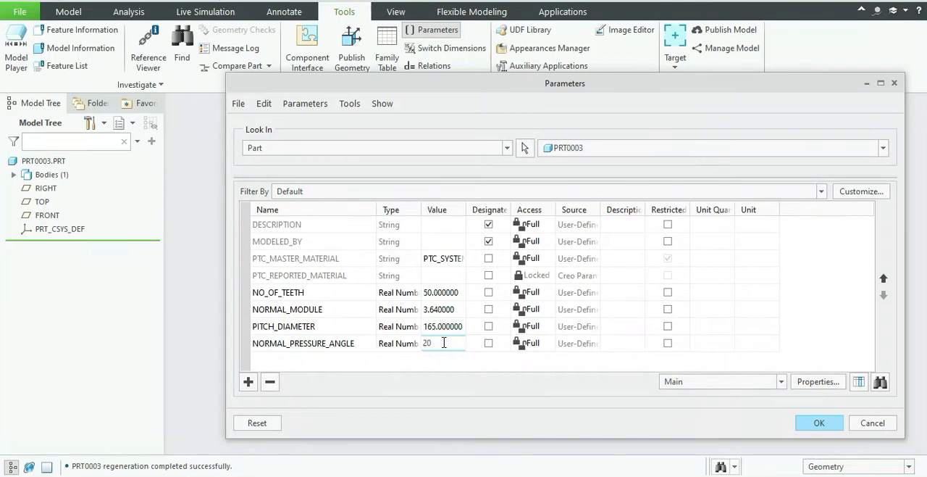
{"action": "type", "text": "0"}
Add a real-number parameter named HELIX_ANGLE with the value 30.
{"action": "left_click", "coordinate": [248, 381]}
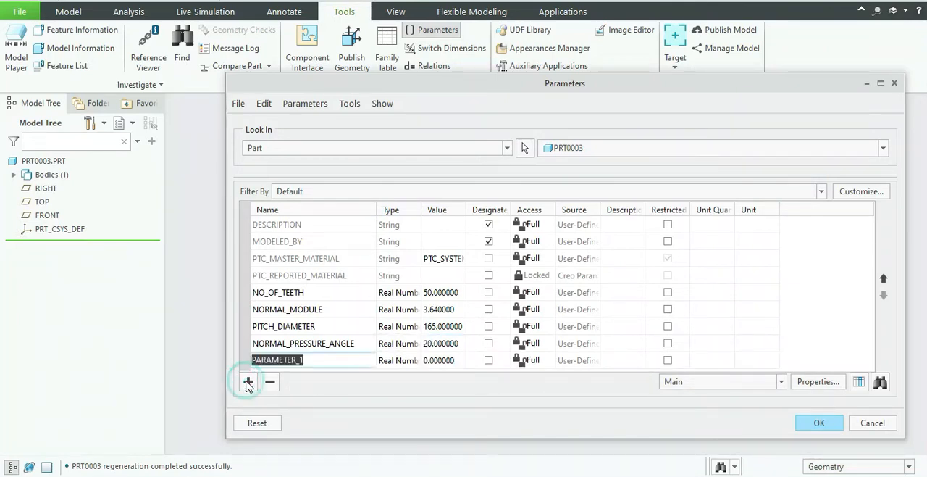
{"action": "type", "text": "helix_angle"}
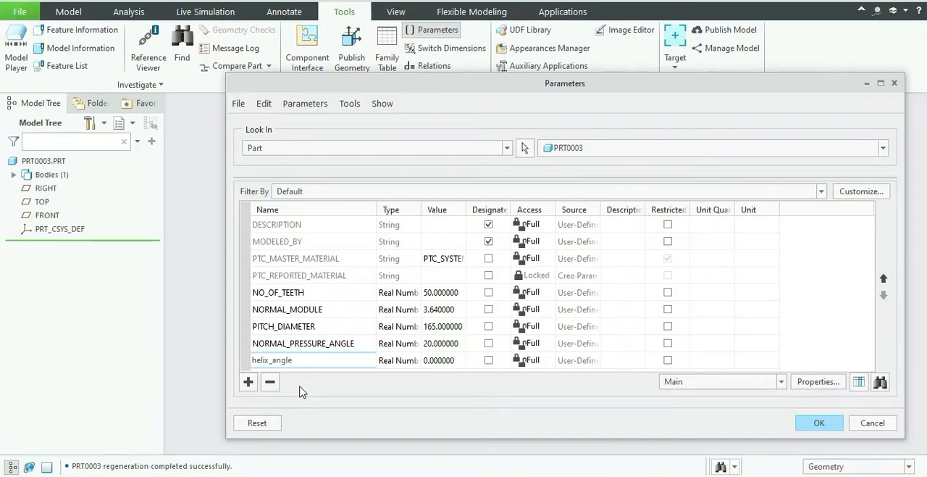
{"action": "left_click", "coordinate": [432, 360]}
{"action": "type", "text": "30"}
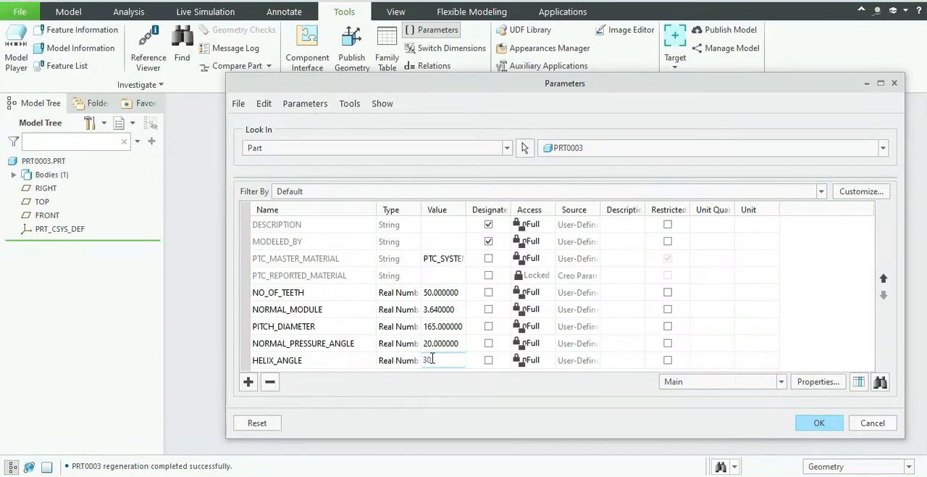
Add a real-number parameter named WIDTH with the value 47 and accept the parameter set.
{"action": "left_click", "coordinate": [249, 381]}
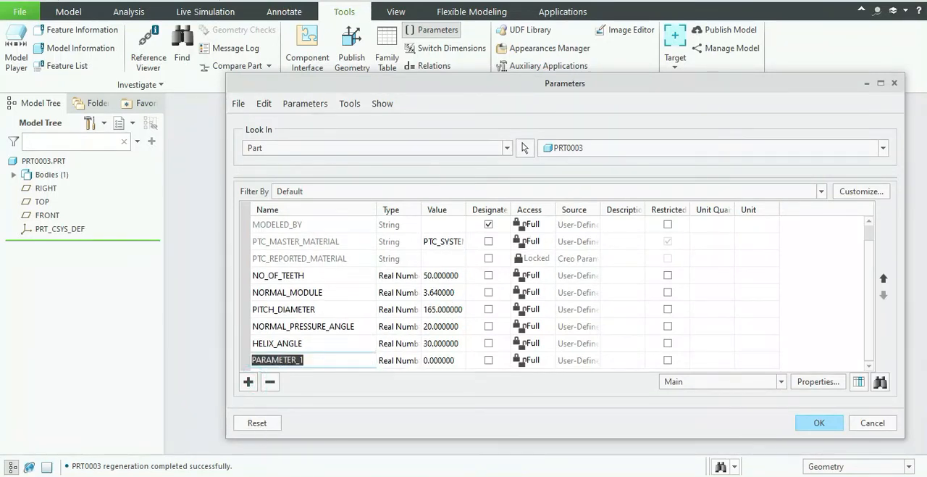
{"action": "type", "text": "widt"}
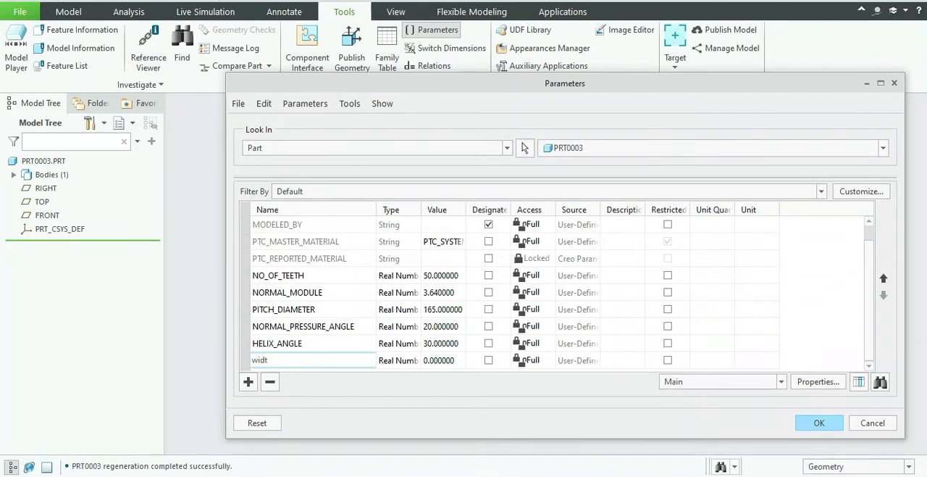
{"action": "type", "text": "h"}
{"action": "left_click", "coordinate": [451, 360]}
{"action": "type", "text": "47"}
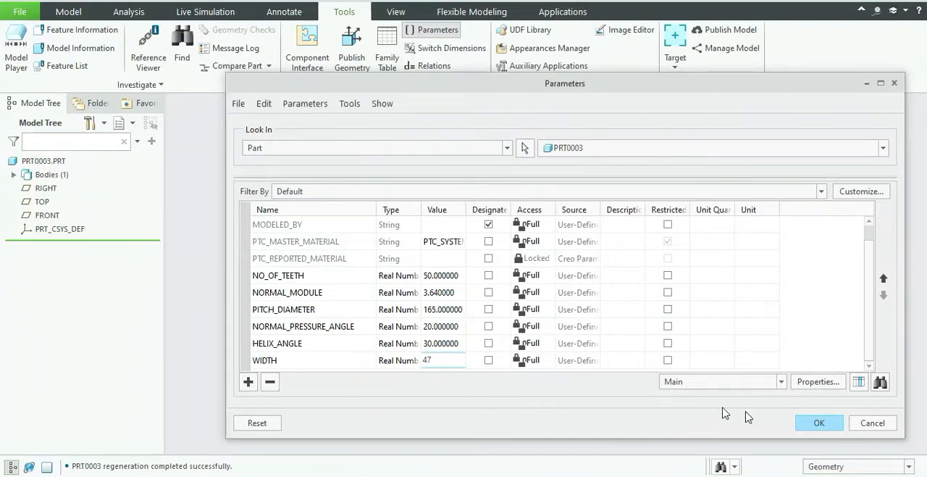
{"action": "left_click", "coordinate": [820, 422]}
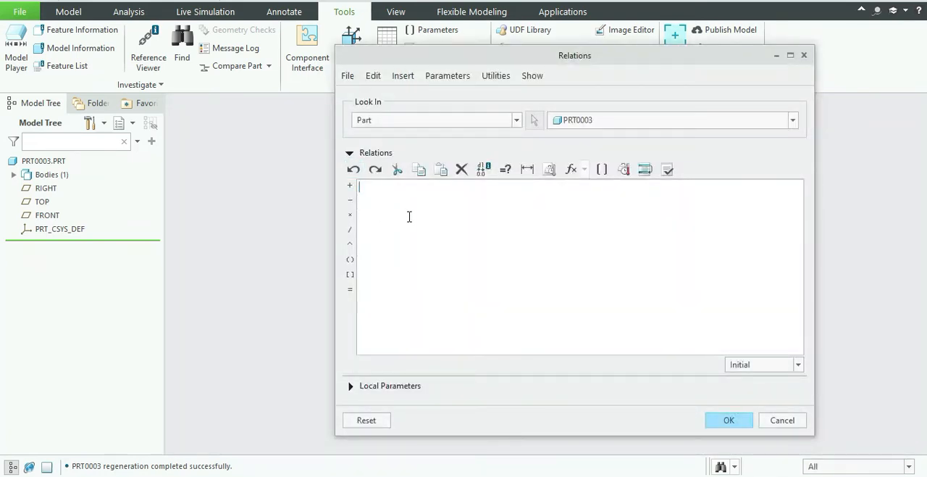
Paste the copied gear equations into the part relations and delete the lines d1 = width and d0 = root_diameter.
{"action": "right_click", "coordinate": [416, 273]}
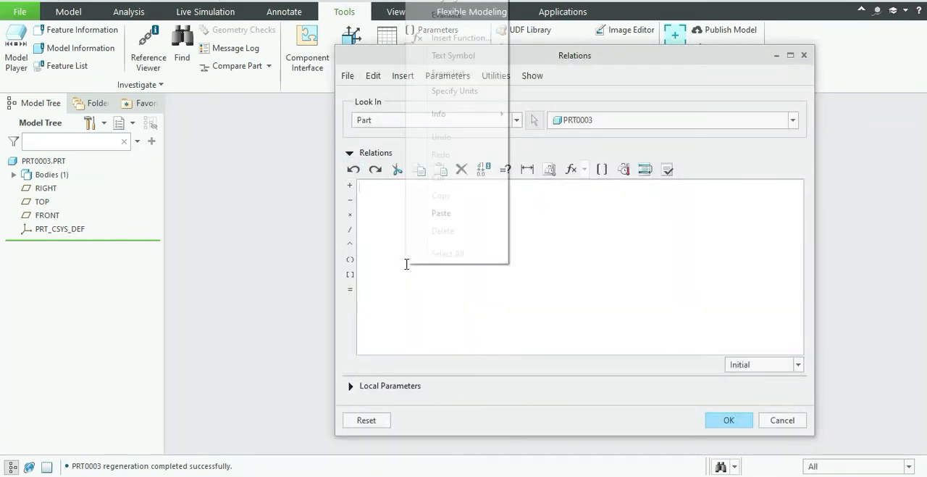
{"action": "left_click", "coordinate": [449, 213]}
{"action": "left_click_drag", "start_coordinate": [435, 331], "coordinate": [350, 303]}
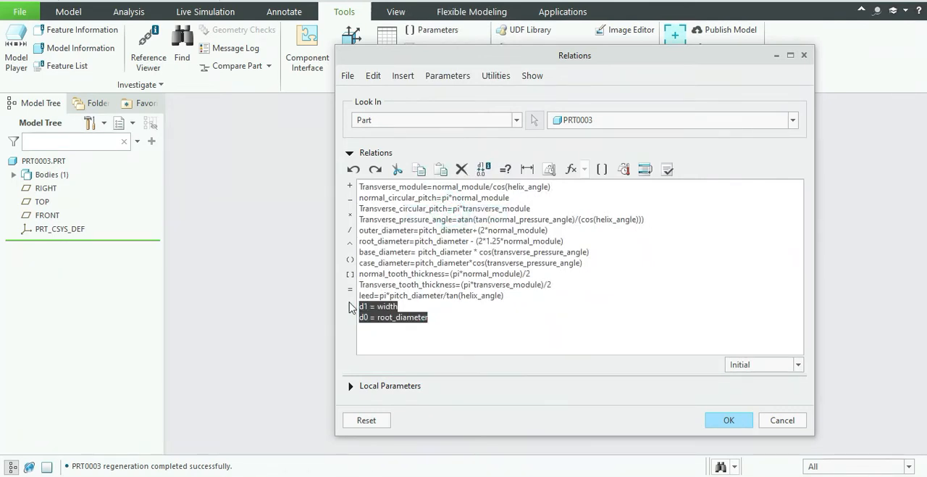
{"action": "key", "text": "Delete"}
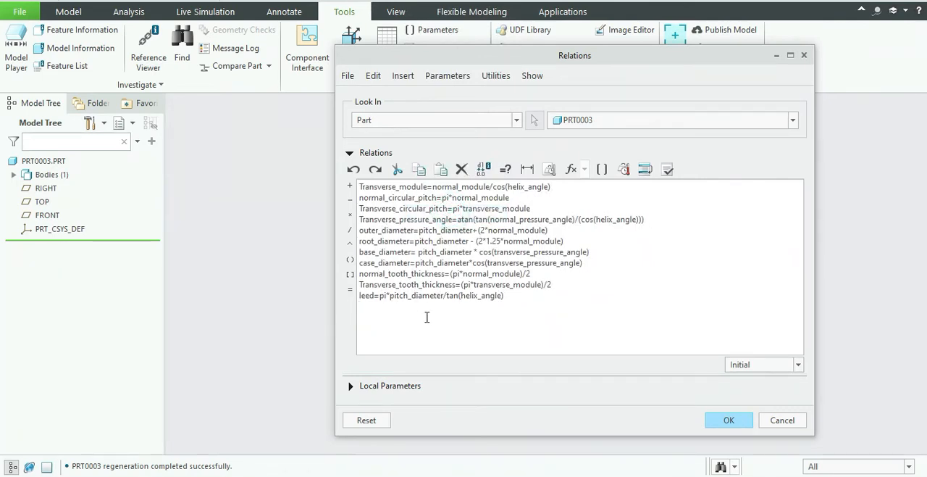
Verify the gear relations and accept them for the part.
{"action": "left_click", "coordinate": [667, 168]}
{"action": "left_click", "coordinate": [534, 261]}
{"action": "left_click", "coordinate": [729, 420]}
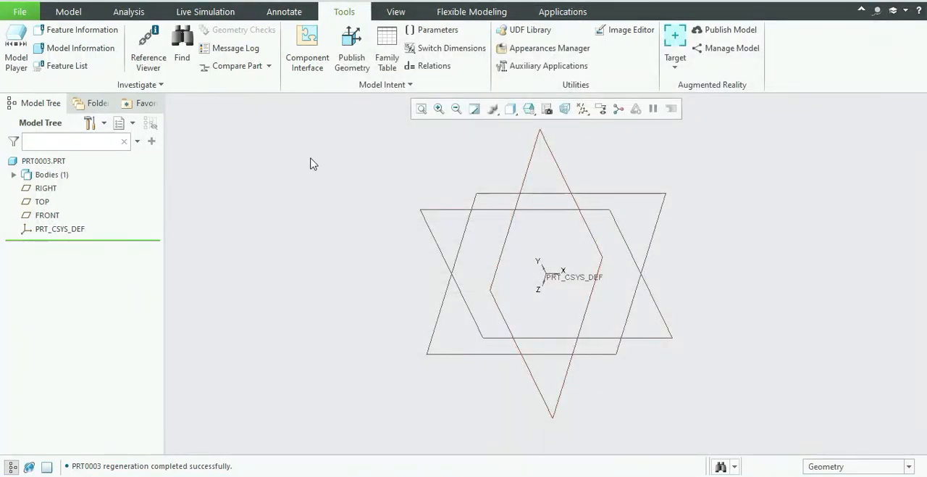
Start a sketch on the FRONT plane and draw a circle about 465 in diameter centred on the origin.
{"action": "left_click", "coordinate": [64, 13]}
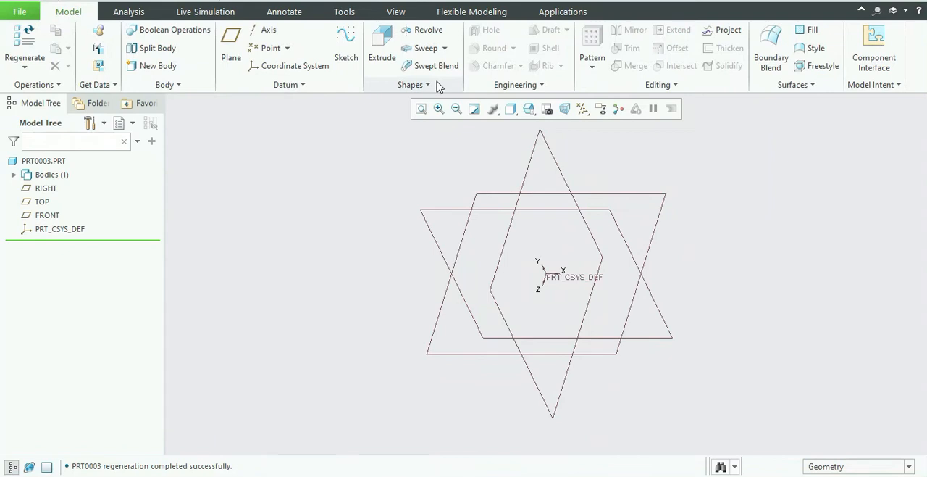
{"action": "left_click", "coordinate": [440, 216]}
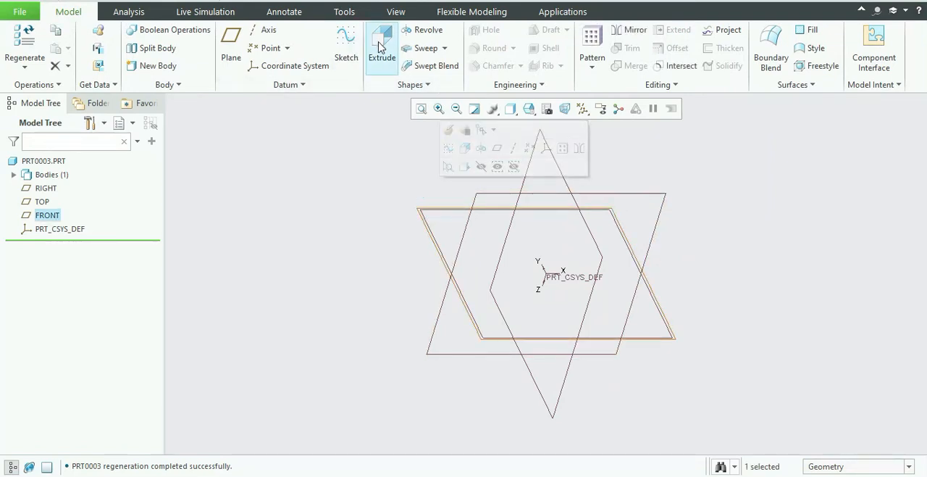
{"action": "left_click", "coordinate": [340, 47]}
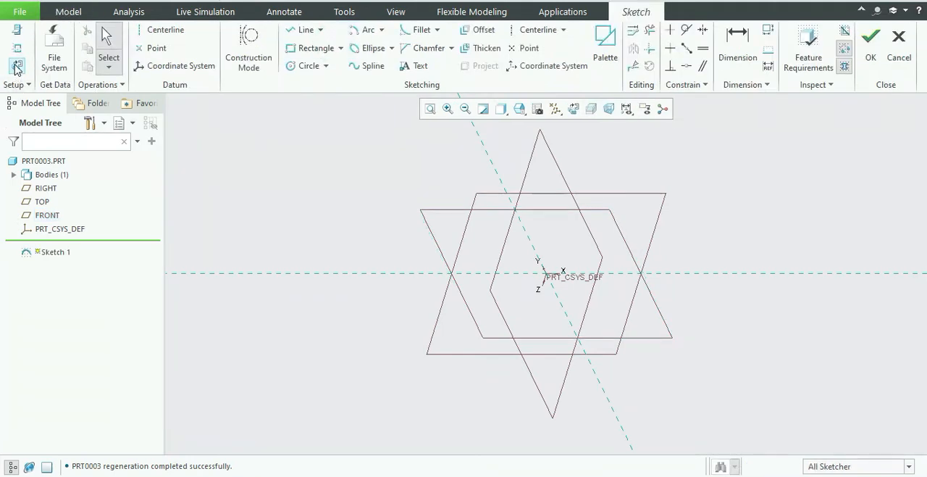
{"action": "left_click", "coordinate": [17, 66]}
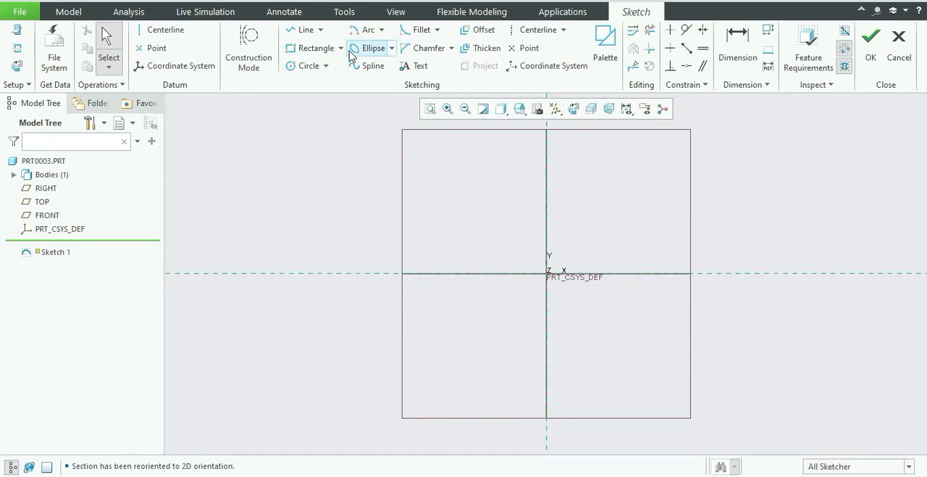
{"action": "left_click", "coordinate": [305, 66]}
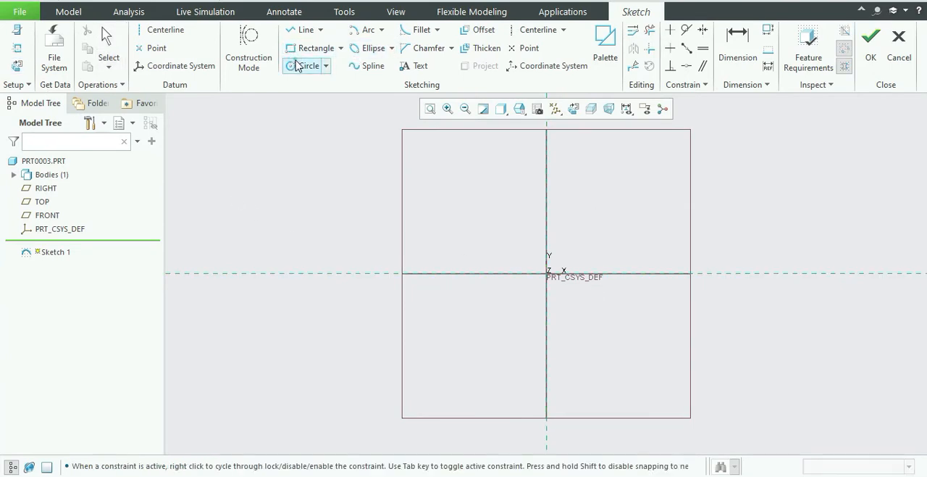
{"action": "left_click", "coordinate": [546, 274]}
{"action": "left_click", "coordinate": [425, 321]}
{"action": "middle_click", "coordinate": [377, 181]}
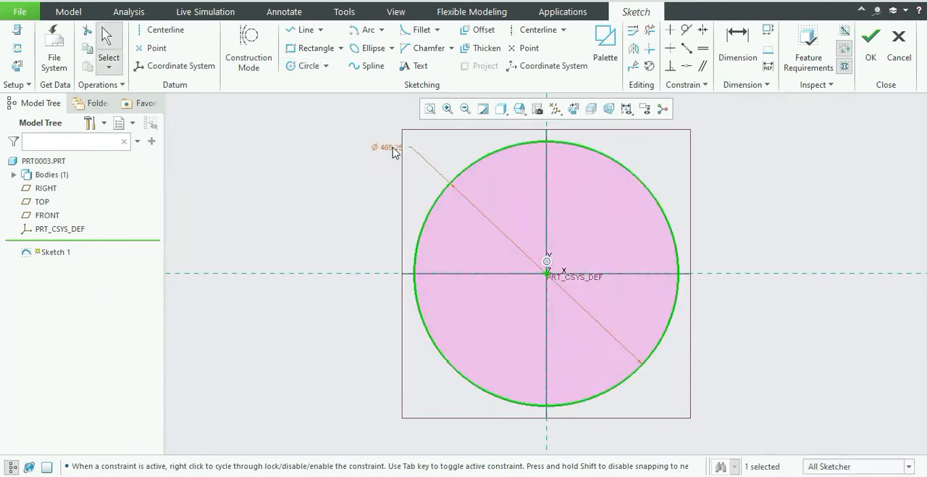
Set the circle's diameter to root_diameter as a relation and finish the sketch.
{"action": "double_click", "coordinate": [391, 147]}
{"action": "type", "text": "root"}
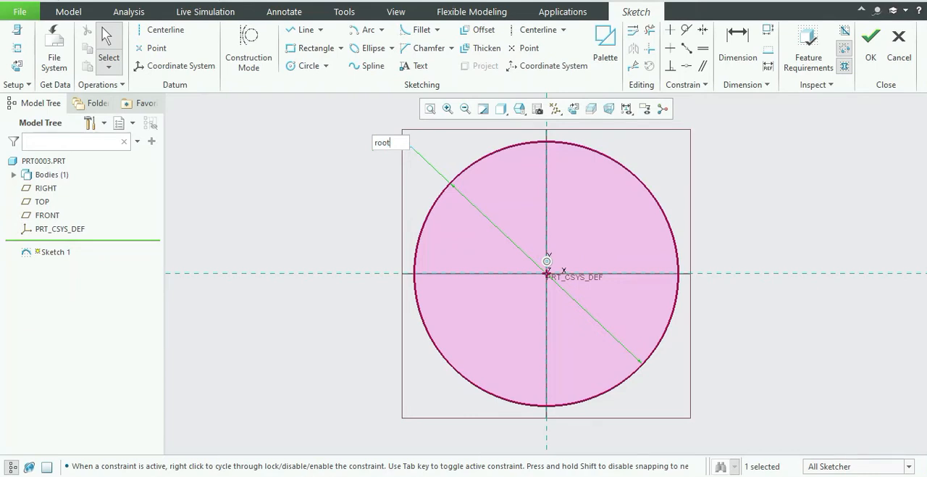
{"action": "type", "text": "_diameter"}
{"action": "key", "text": "Return"}
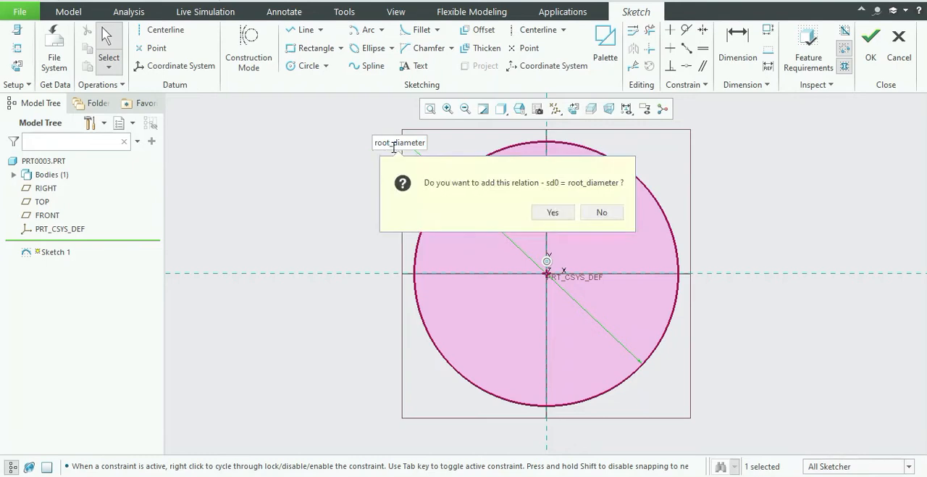
{"action": "left_click", "coordinate": [552, 212]}
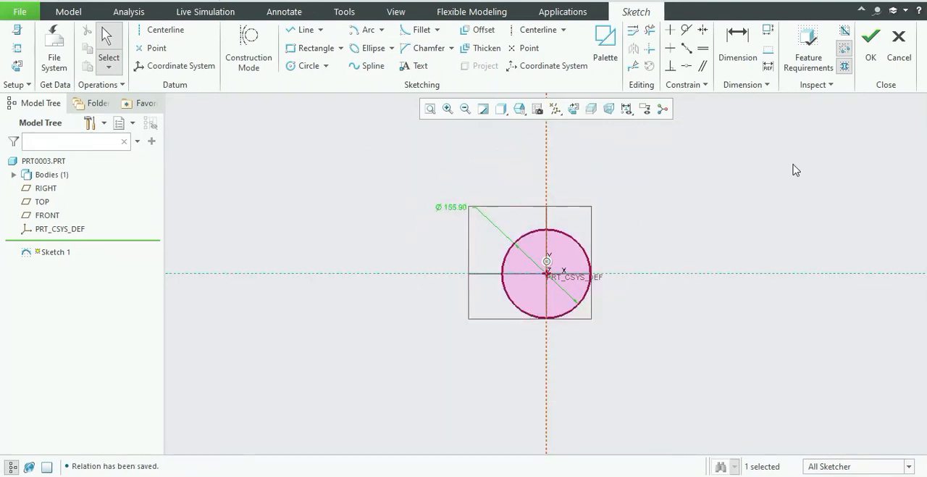
{"action": "left_click", "coordinate": [868, 52]}
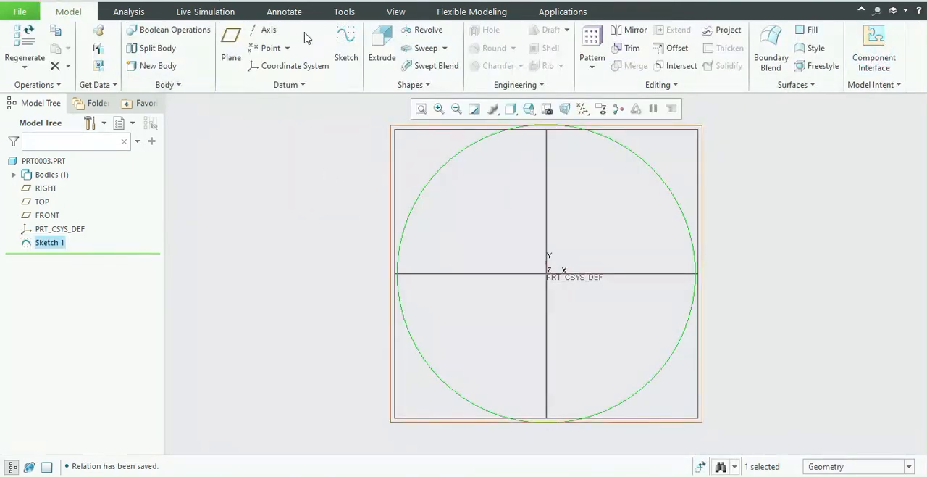
Extrude the circle sketch as a solid with its depth driven by the width parameter as a feature relation.
{"action": "left_click", "coordinate": [383, 41]}
{"action": "double_click", "coordinate": [165, 45]}
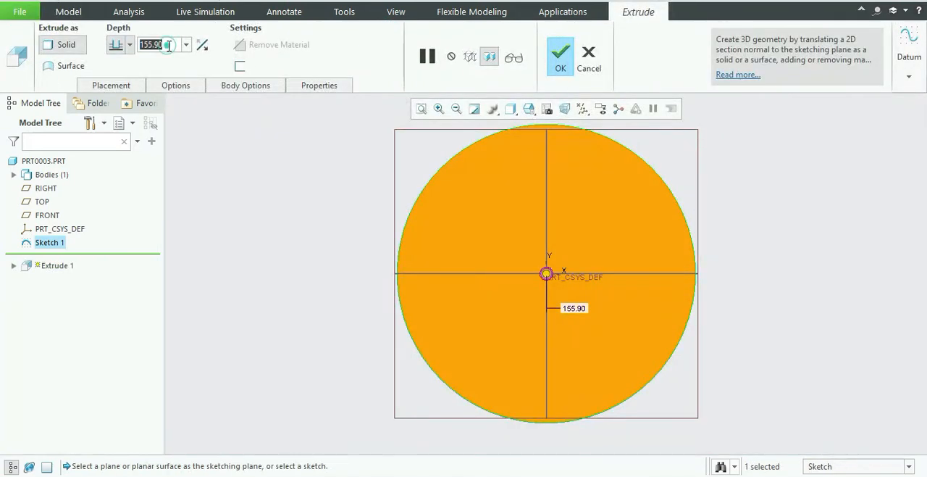
{"action": "type", "text": "wid"}
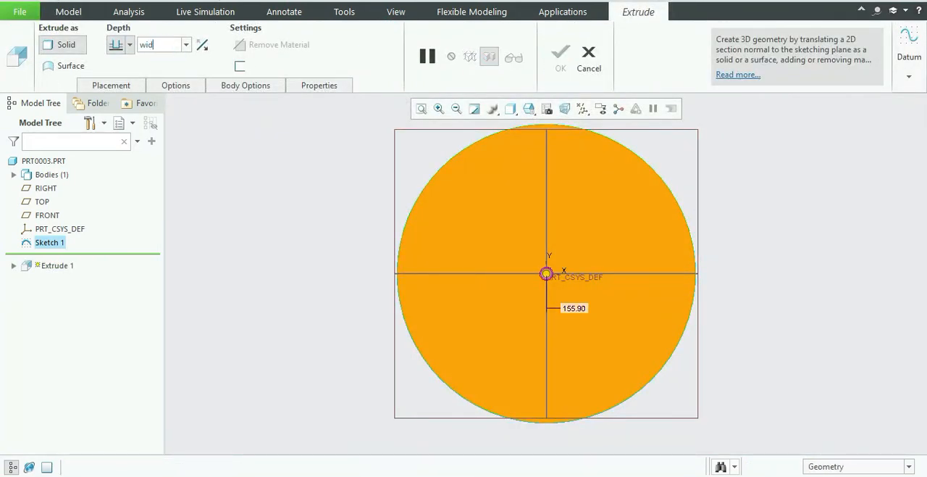
{"action": "type", "text": "th"}
{"action": "key", "text": "Return"}
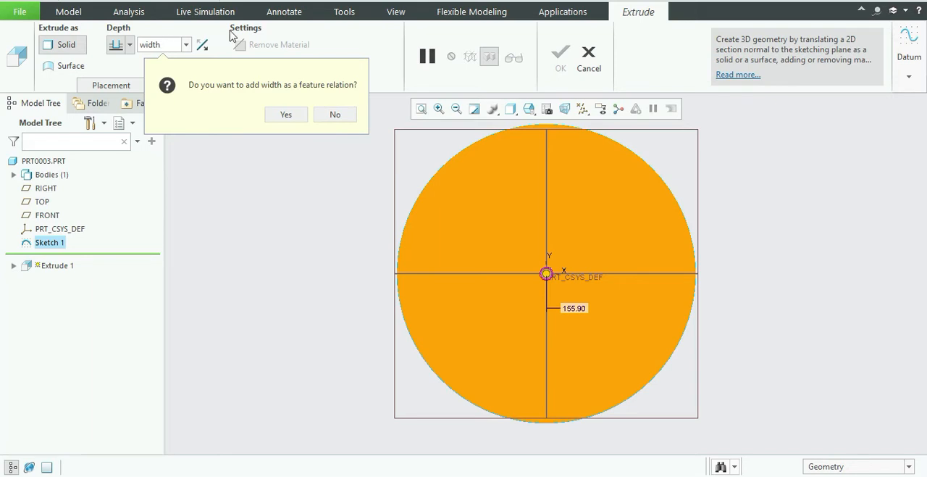
{"action": "left_click", "coordinate": [284, 112]}
{"action": "middle_click_drag", "start_coordinate": [750, 169], "coordinate": [726, 177]}
{"action": "left_click", "coordinate": [560, 62]}
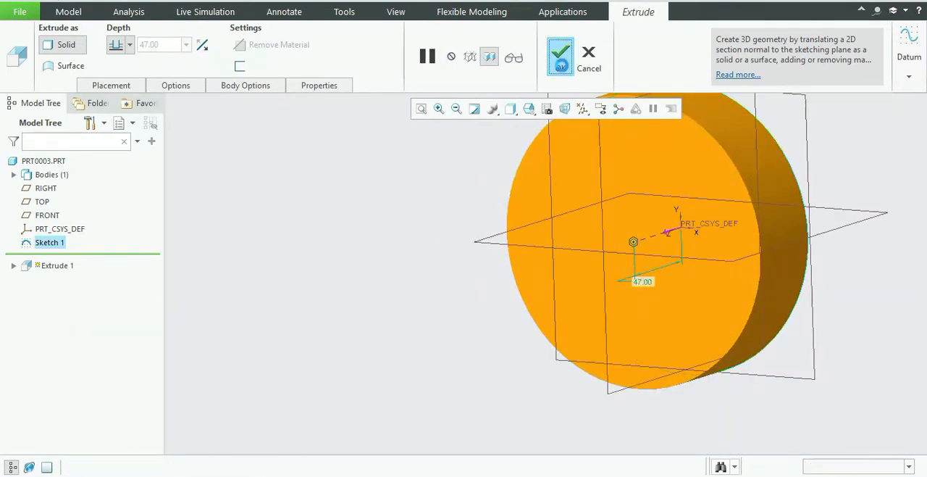
Start a second sketch on the FRONT plane and draw a circle about 195 in diameter centred on the origin.
{"action": "scroll", "coordinate": [819, 166], "scroll_direction": "down", "scroll_amount": 3}
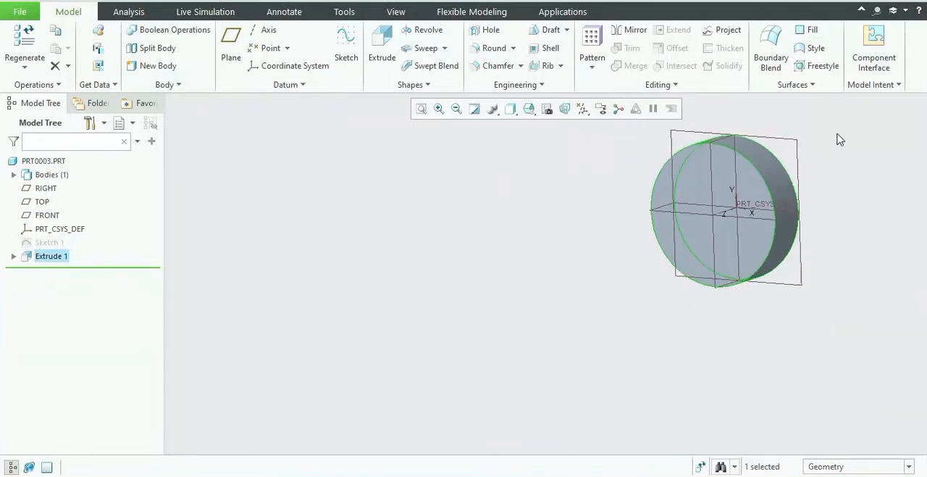
{"action": "scroll", "coordinate": [836, 139], "scroll_direction": "up", "scroll_amount": 4}
{"action": "left_click", "coordinate": [740, 174]}
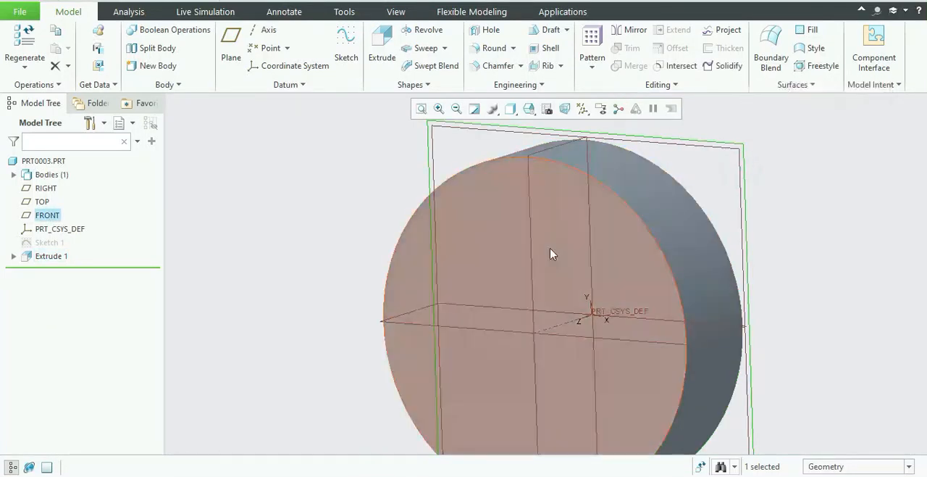
{"action": "left_click", "coordinate": [346, 45]}
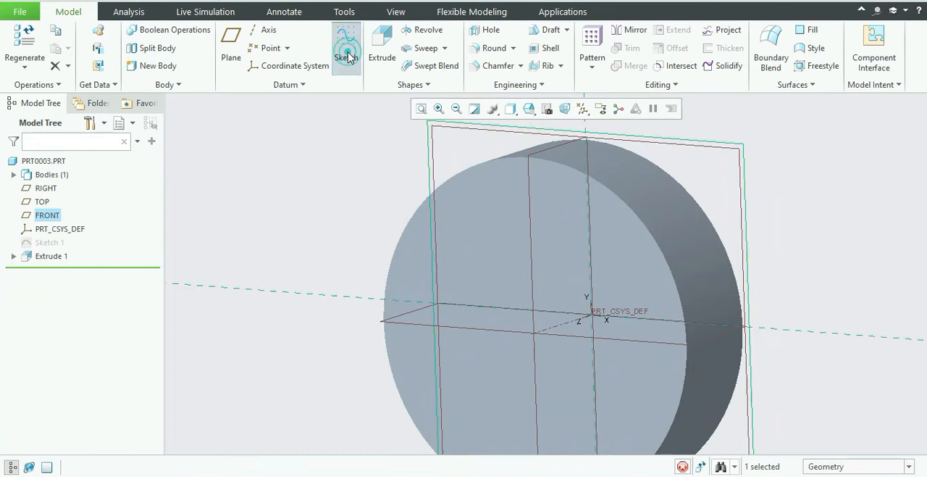
{"action": "left_click", "coordinate": [17, 69]}
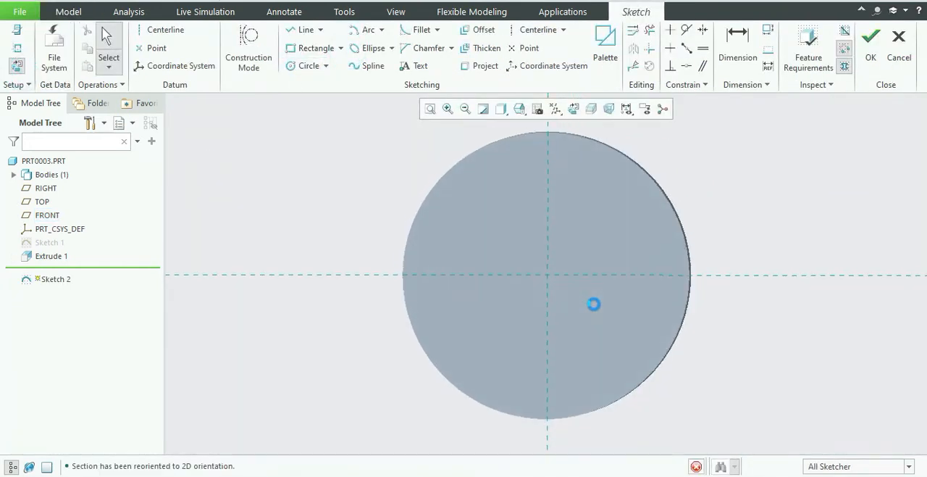
{"action": "scroll", "coordinate": [613, 254], "scroll_direction": "up", "scroll_amount": 1}
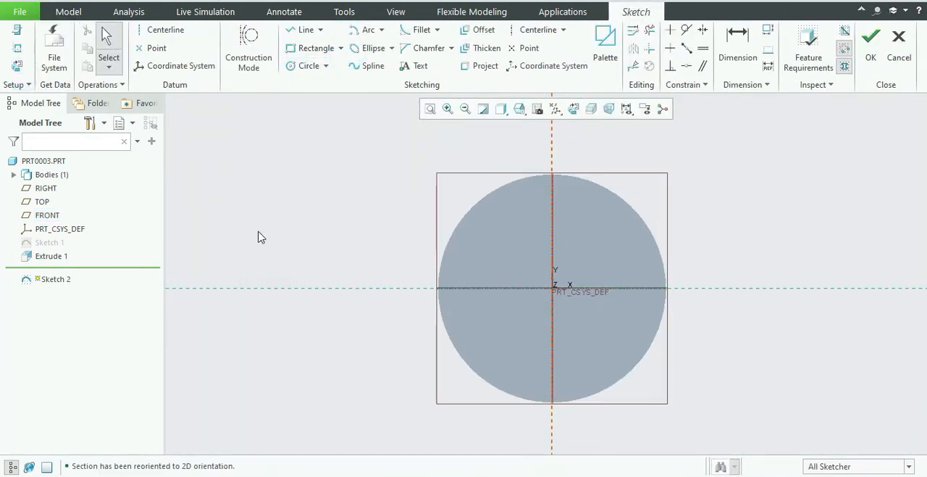
{"action": "left_click", "coordinate": [299, 66]}
{"action": "left_click", "coordinate": [552, 288]}
{"action": "left_click", "coordinate": [421, 347]}
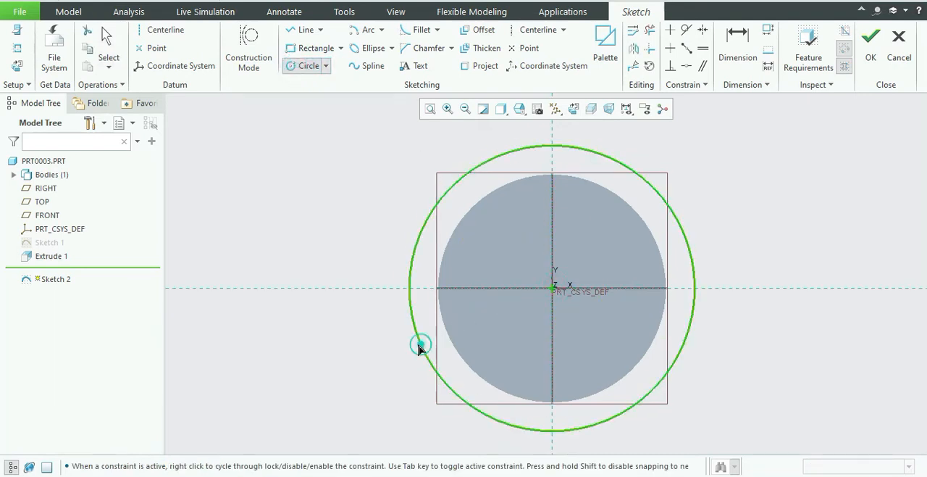
{"action": "middle_click", "coordinate": [365, 286]}
Set the new circle's diameter to outer_diameter and add it as a relation.
{"action": "double_click", "coordinate": [384, 152]}
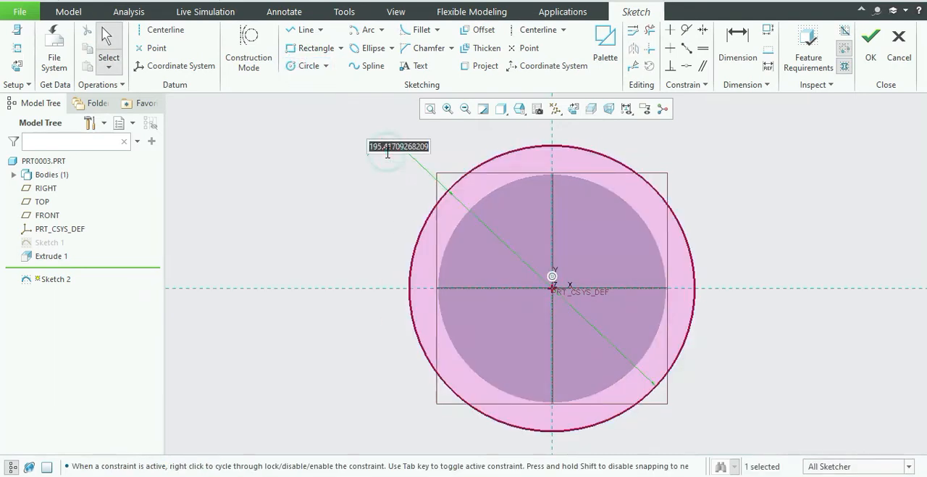
{"action": "type", "text": "0"}
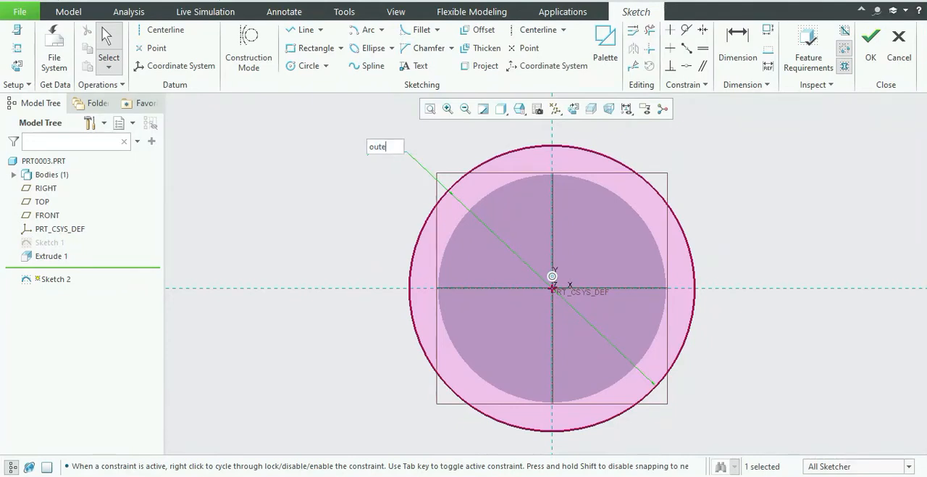
{"action": "type", "text": "uter_diameter"}
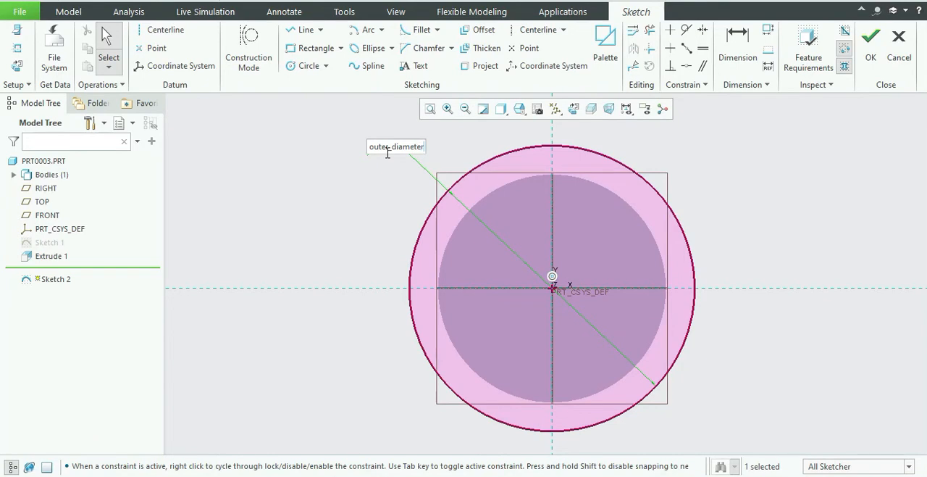
{"action": "key", "text": "Return"}
{"action": "left_click", "coordinate": [565, 219]}
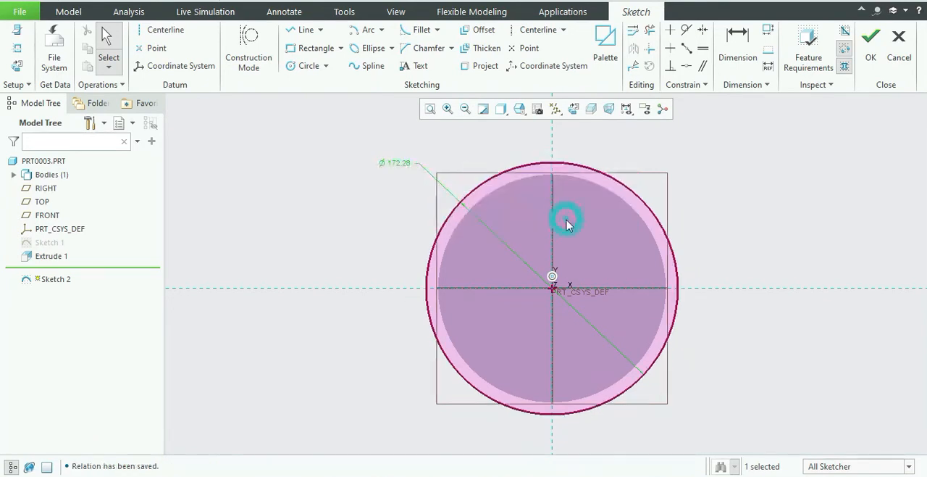
Draw a second circle centred on the origin and set its diameter to pitch_diameter as a relation.
{"action": "left_click", "coordinate": [313, 66]}
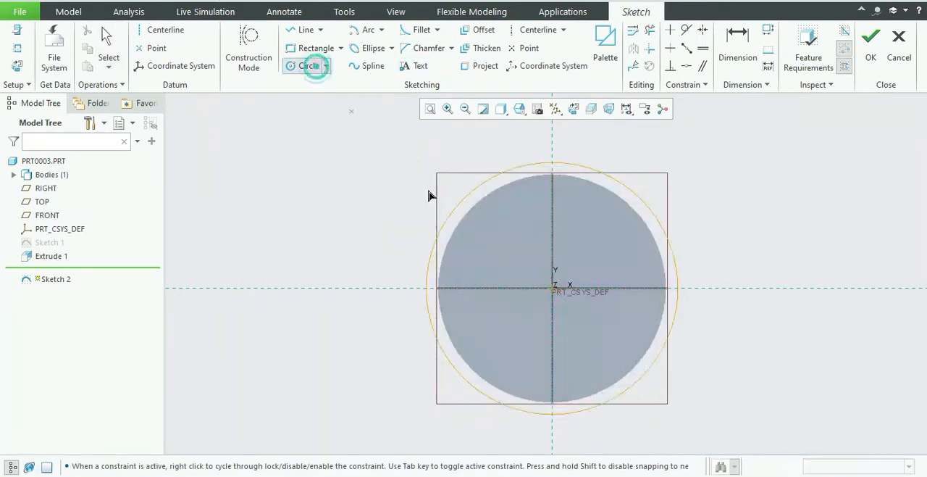
{"action": "left_click", "coordinate": [552, 288]}
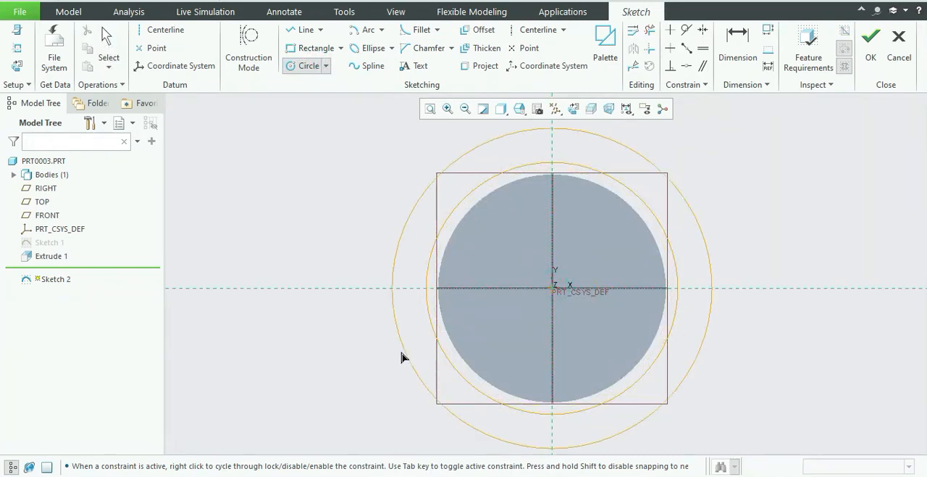
{"action": "left_click", "coordinate": [415, 347]}
{"action": "middle_click", "coordinate": [348, 244]}
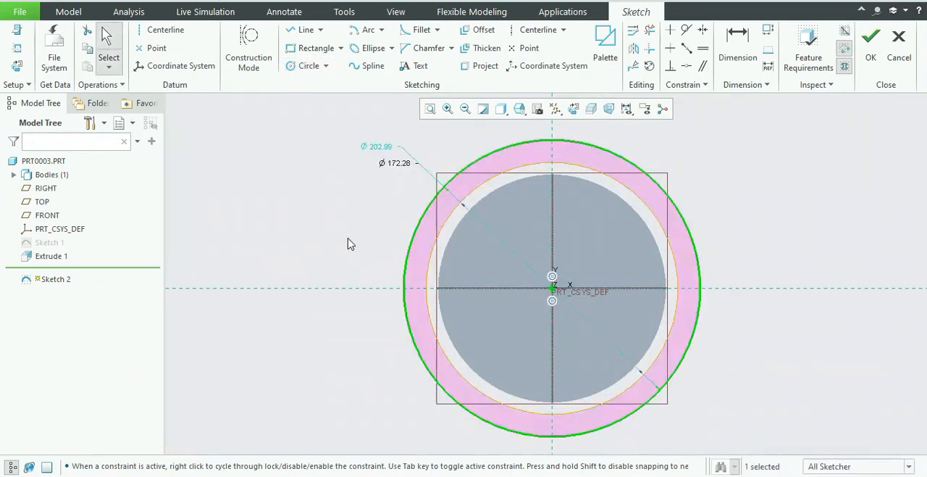
{"action": "double_click", "coordinate": [377, 146]}
{"action": "type", "text": "pitch"}
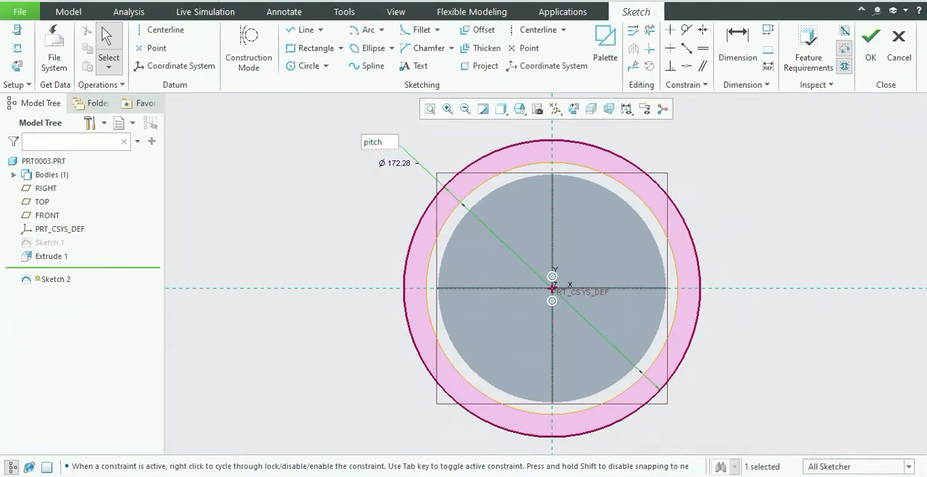
{"action": "type", "text": "_diameter"}
{"action": "key", "text": "Return"}
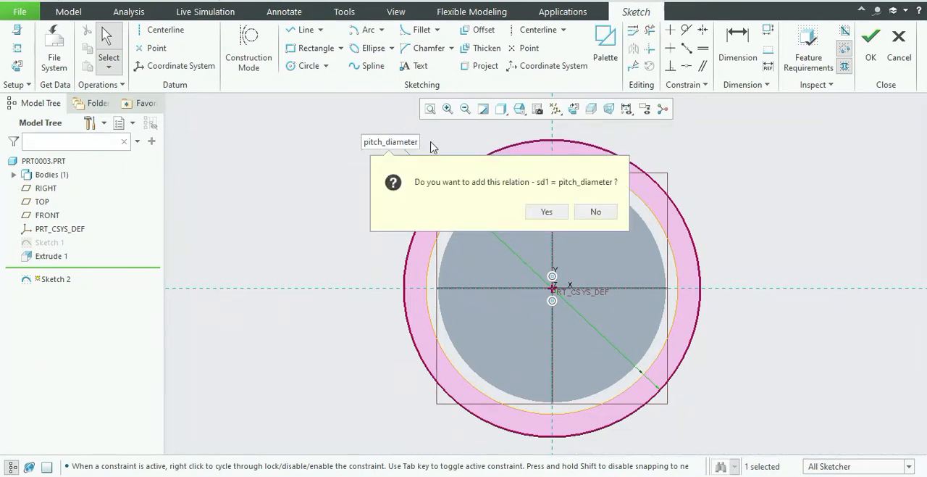
{"action": "left_click", "coordinate": [547, 212]}
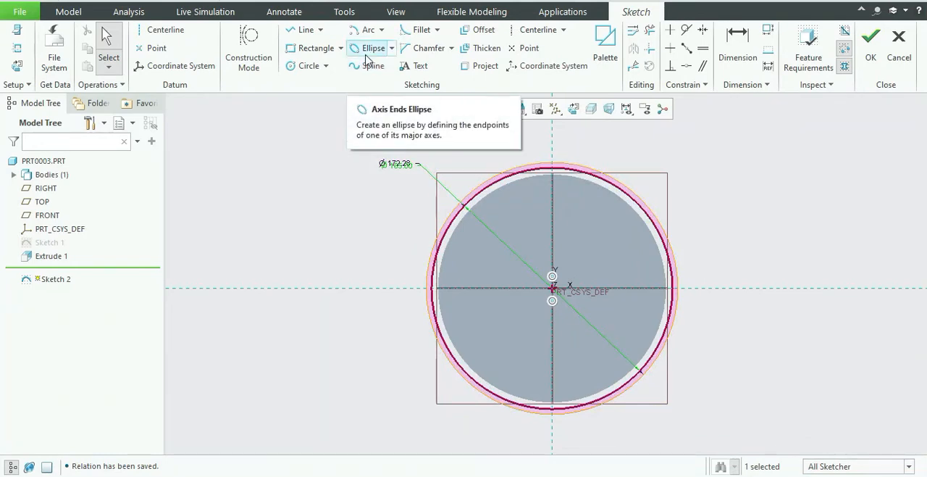
Draw a third circle centred on the origin and set its diameter to base_diameter as a relation.
{"action": "left_click", "coordinate": [311, 66]}
{"action": "left_click", "coordinate": [552, 288]}
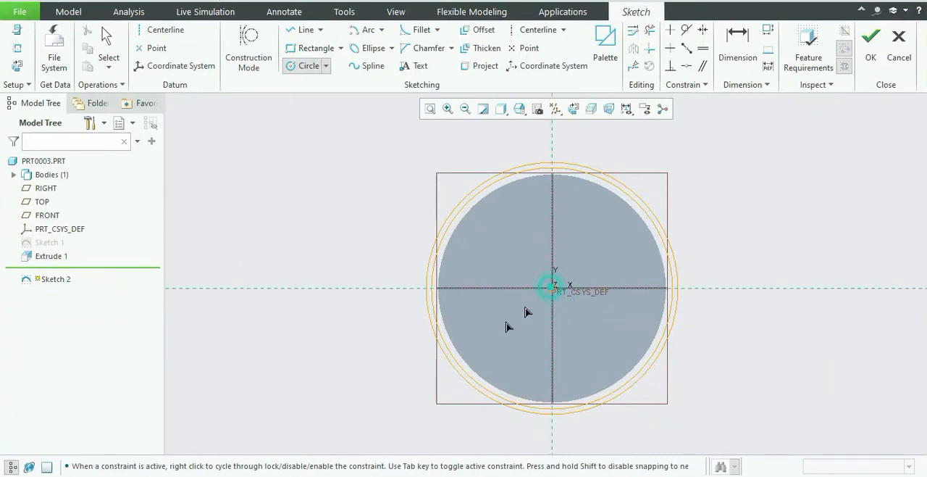
{"action": "left_click", "coordinate": [431, 358]}
{"action": "middle_click", "coordinate": [431, 355]}
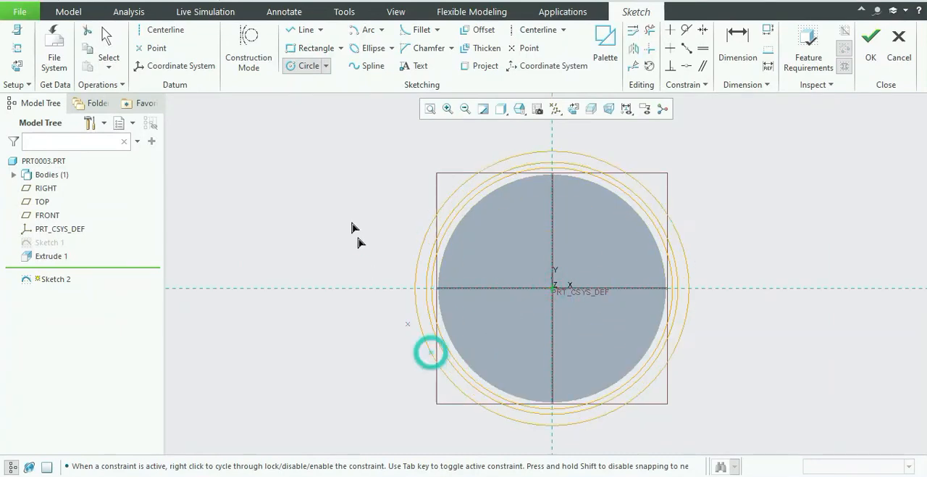
{"action": "double_click", "coordinate": [397, 157]}
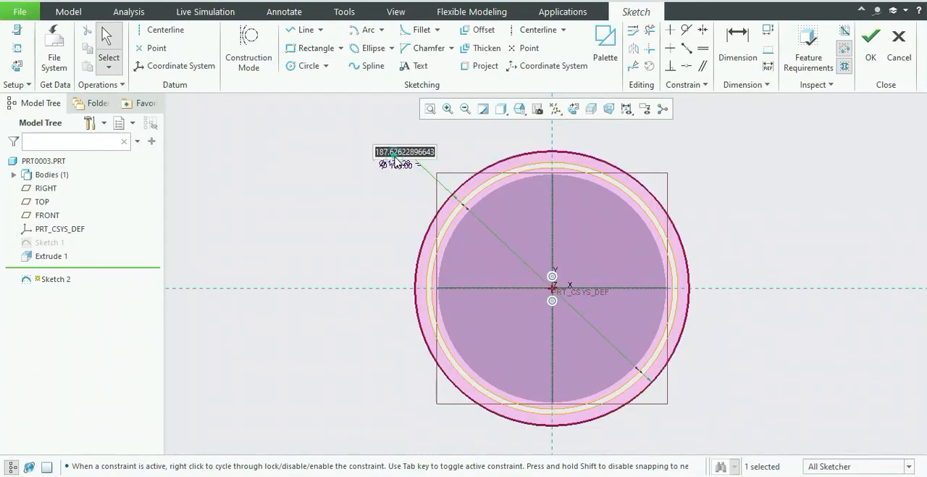
{"action": "type", "text": "base_diameter"}
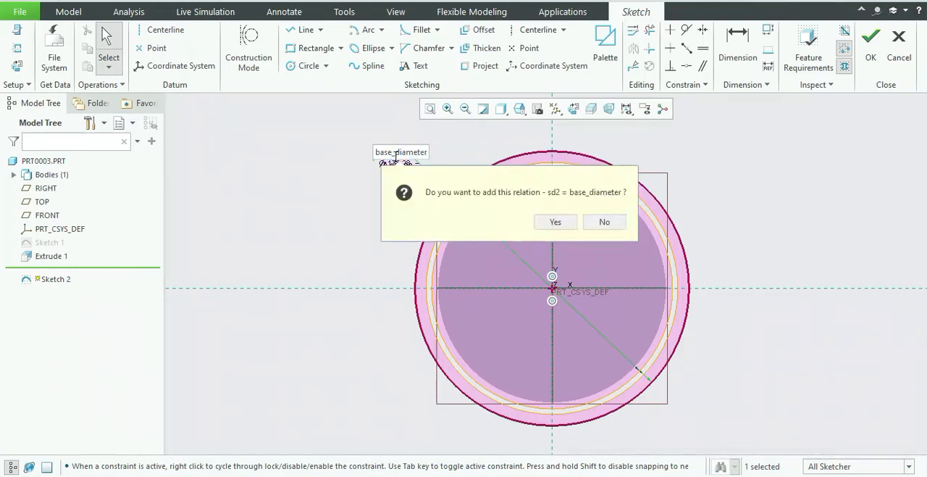
{"action": "left_click", "coordinate": [556, 222]}
Spread the three overlapping diameter dimensions apart beside the circles and finish the sketch.
{"action": "mouse_move", "coordinate": [722, 198]}
{"action": "middle_mouse_down"}
{"action": "mouse_move", "coordinate": [697, 189]}
{"action": "mouse_move", "coordinate": [706, 202]}
{"action": "middle_mouse_up"}
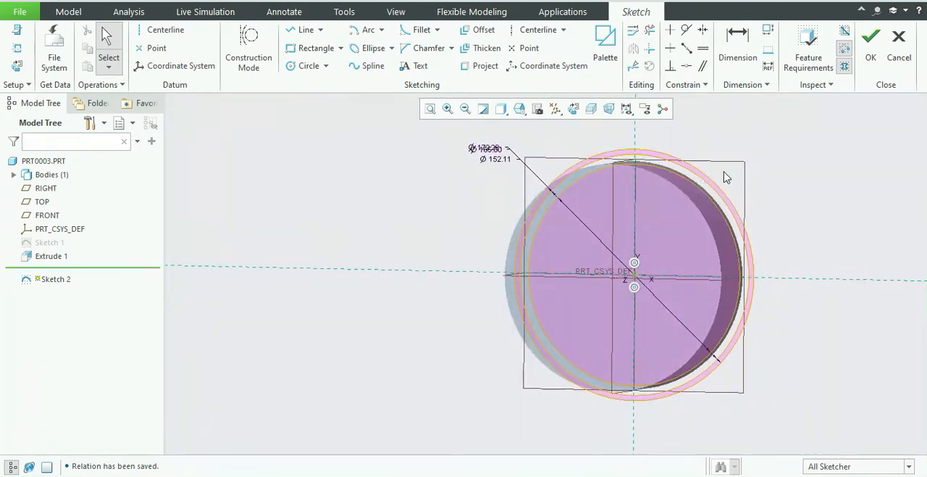
{"action": "scroll", "coordinate": [726, 178], "scroll_direction": "up", "scroll_amount": 4}
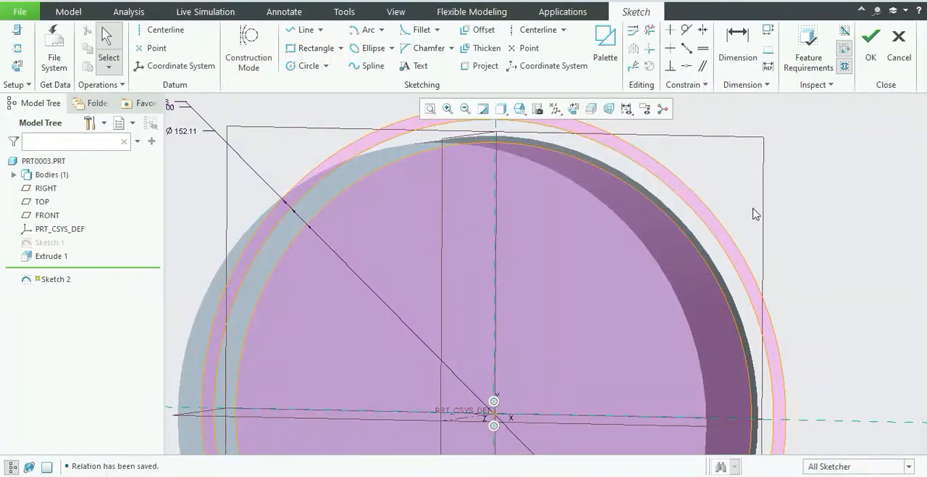
{"action": "scroll", "coordinate": [753, 214], "scroll_direction": "down", "scroll_amount": 3}
{"action": "left_click_drag", "start_coordinate": [449, 157], "coordinate": [457, 133]}
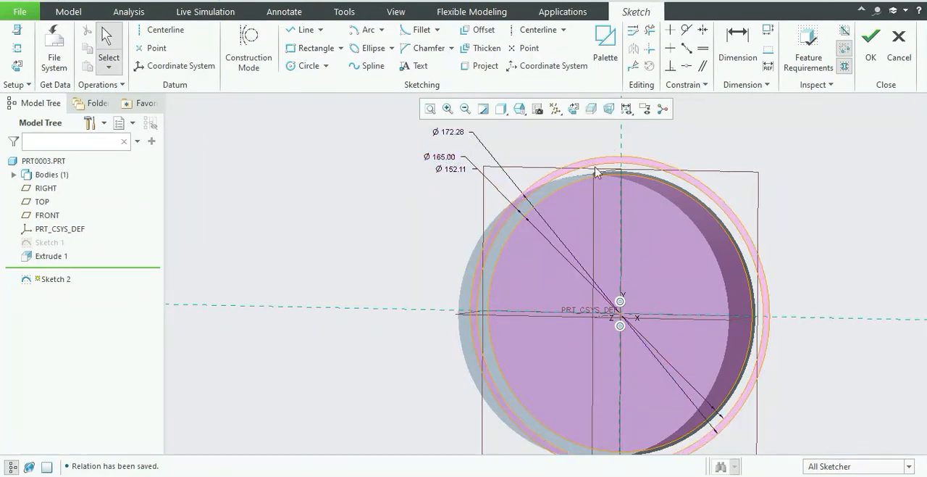
{"action": "left_click_drag", "start_coordinate": [445, 169], "coordinate": [411, 185]}
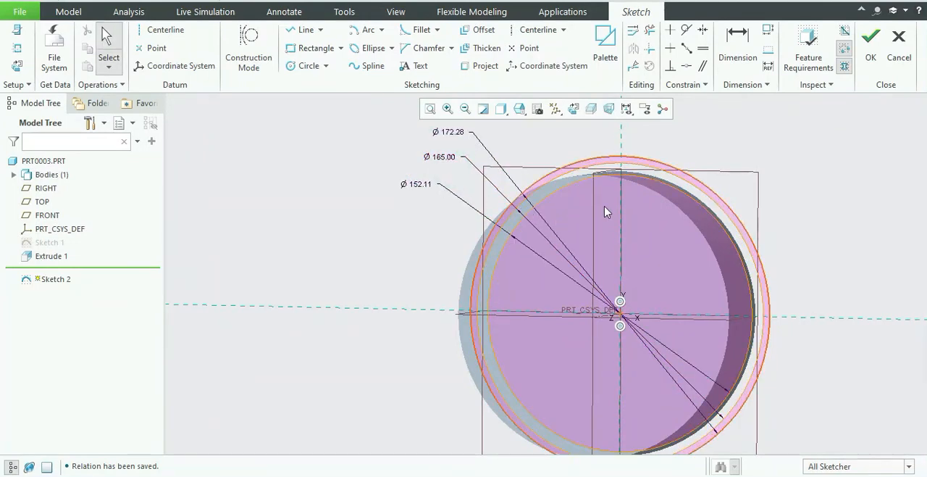
{"action": "left_click", "coordinate": [871, 40]}
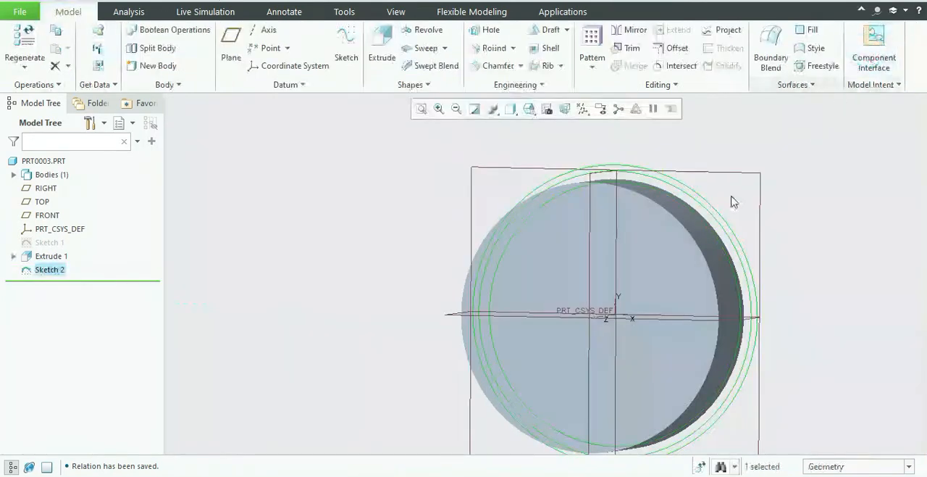
Start a Cartesian curve from equation, paste the involute equations based on base_radius = base_diameter / 2 and Angle = t * 90, then verify and accept them.
{"action": "scroll", "coordinate": [705, 213], "scroll_direction": "up", "scroll_amount": 5}
{"action": "scroll", "coordinate": [712, 208], "scroll_direction": "down", "scroll_amount": 3}
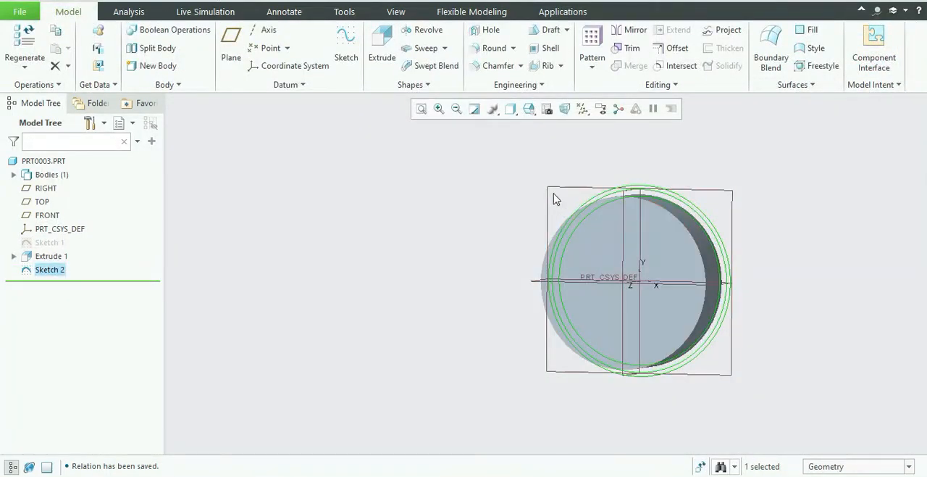
{"action": "left_click", "coordinate": [300, 87]}
{"action": "mouse_move", "coordinate": [343, 105]}
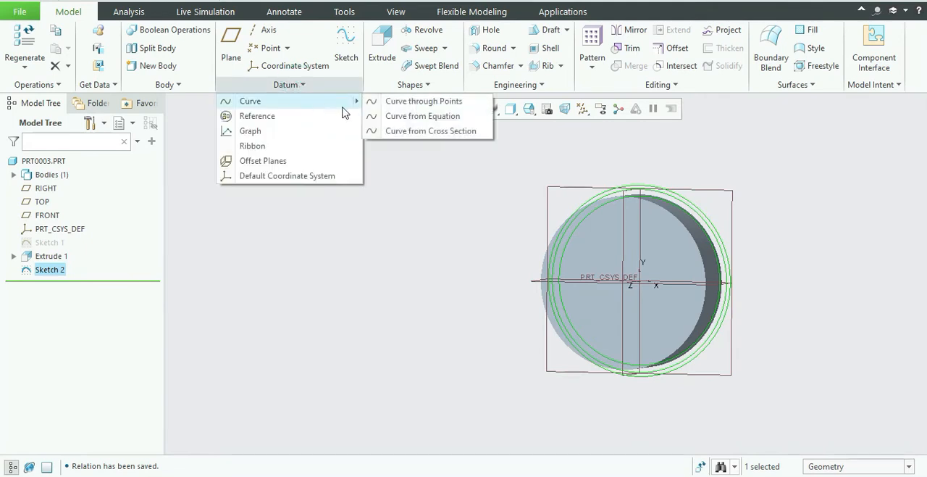
{"action": "left_click", "coordinate": [386, 118]}
{"action": "right_click", "coordinate": [383, 149]}
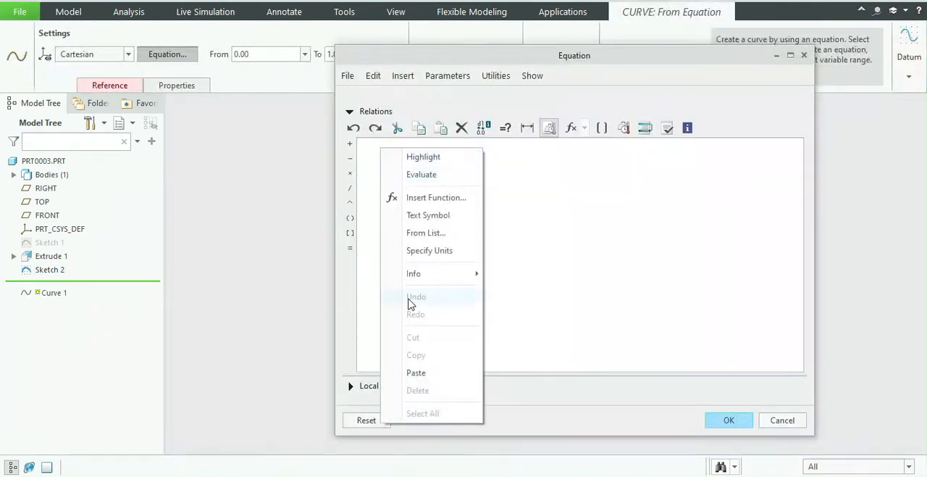
{"action": "left_click", "coordinate": [426, 371]}
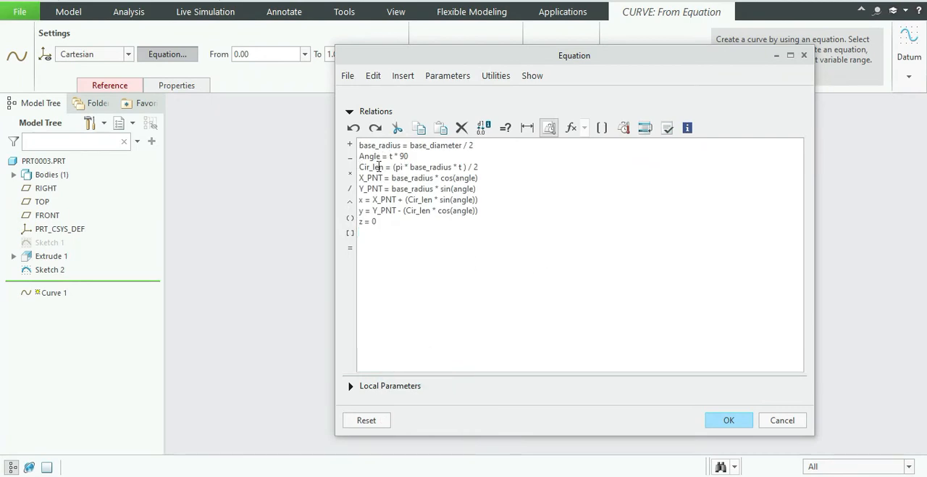
{"action": "left_click", "coordinate": [667, 127]}
{"action": "left_click", "coordinate": [529, 259]}
{"action": "left_click", "coordinate": [726, 421]}
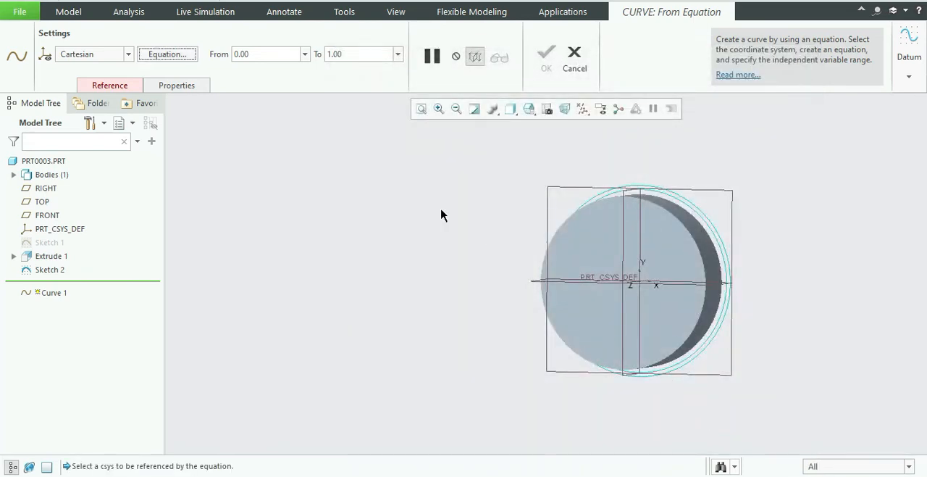
Reference the equation curve to the PRT_CSYS_DEF coordinate system and complete the curve with its range from 0 to 1.
{"action": "left_click", "coordinate": [129, 85]}
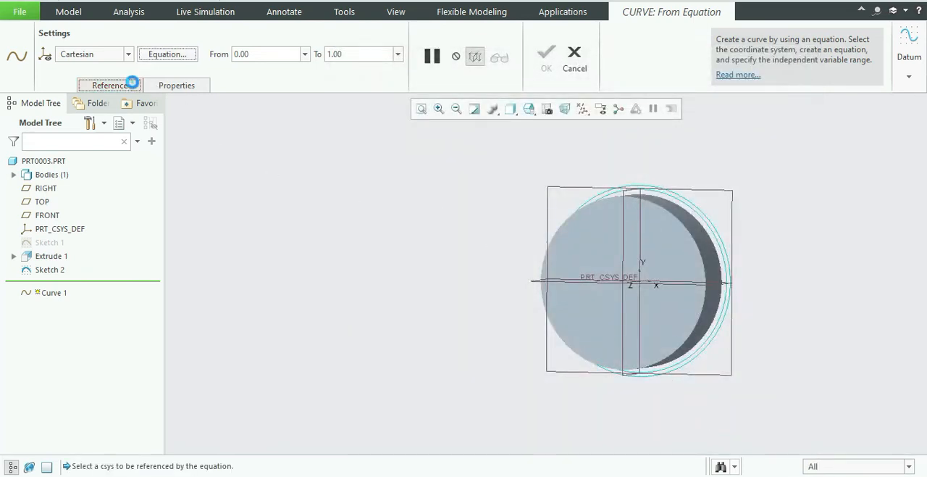
{"action": "left_click", "coordinate": [634, 285]}
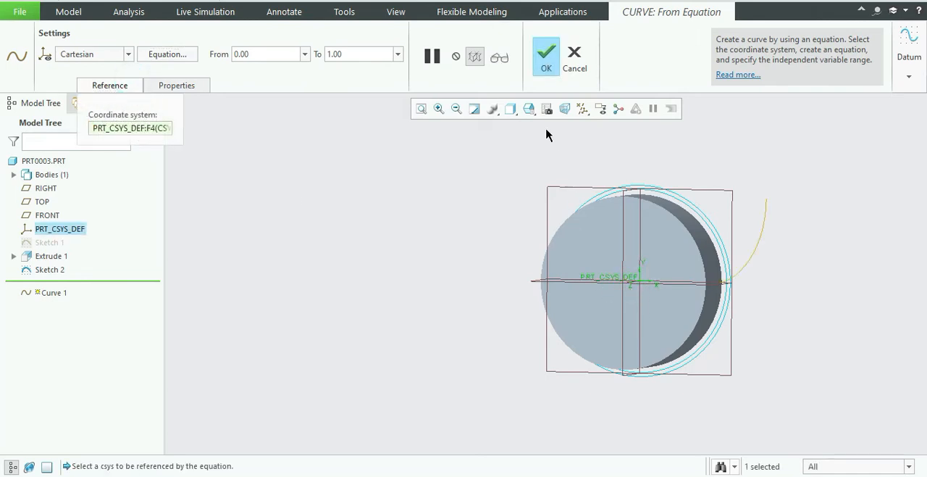
{"action": "left_click", "coordinate": [545, 65]}
Orient the new sketch flat and add the involute curve and the Sketch 2 circles as its references.
{"action": "mouse_move", "coordinate": [786, 265]}
{"action": "middle_mouse_down"}
{"action": "mouse_move", "coordinate": [776, 258]}
{"action": "mouse_move", "coordinate": [786, 264]}
{"action": "middle_mouse_up"}
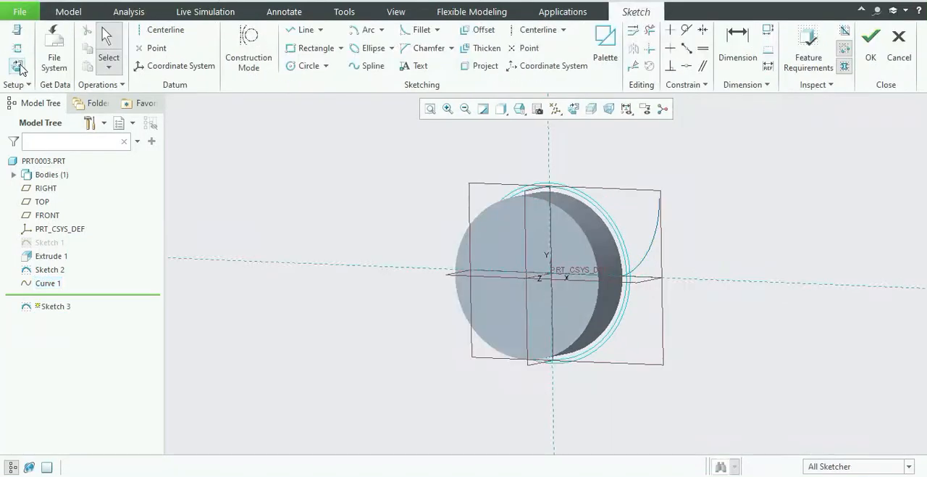
{"action": "left_click", "coordinate": [18, 66]}
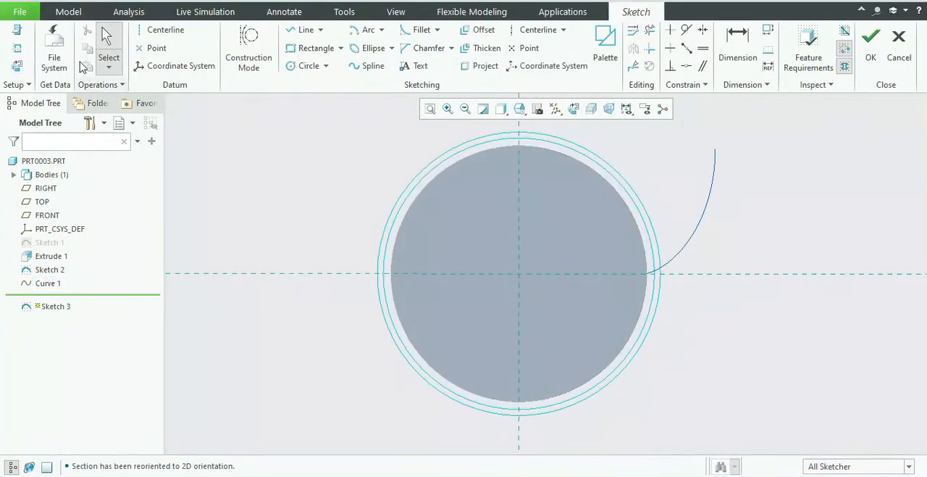
{"action": "left_click", "coordinate": [17, 48]}
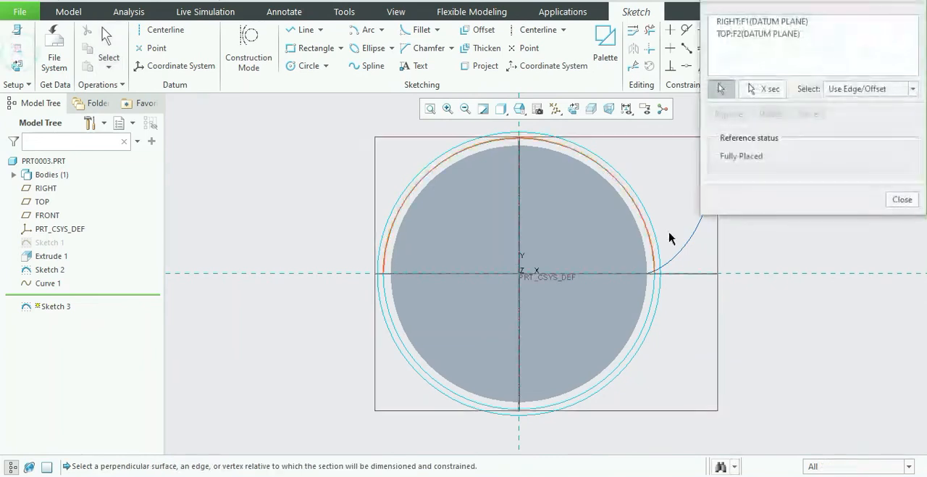
{"action": "left_click", "coordinate": [684, 245]}
{"action": "left_click", "coordinate": [648, 229]}
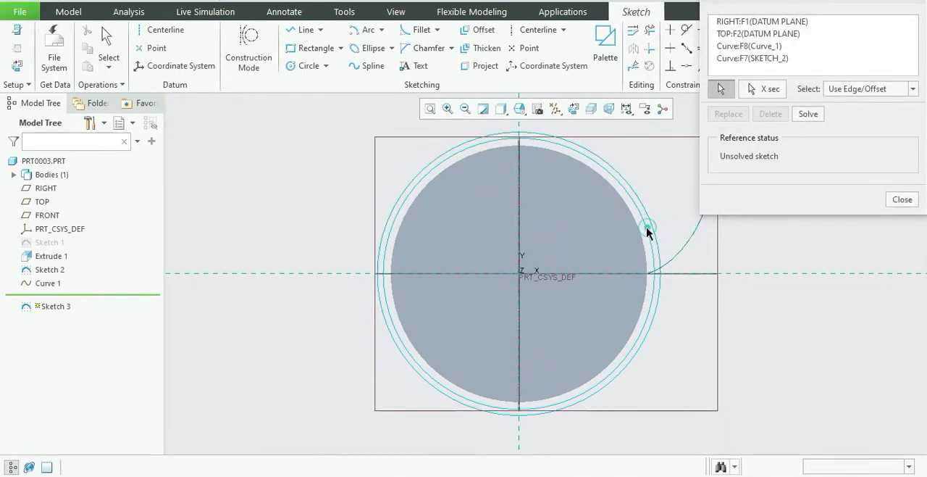
{"action": "left_click", "coordinate": [647, 229]}
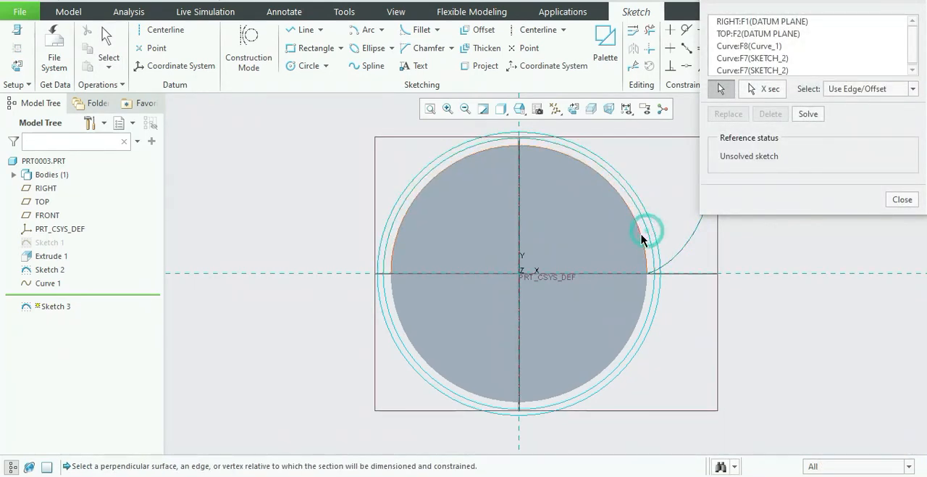
{"action": "left_click", "coordinate": [656, 311]}
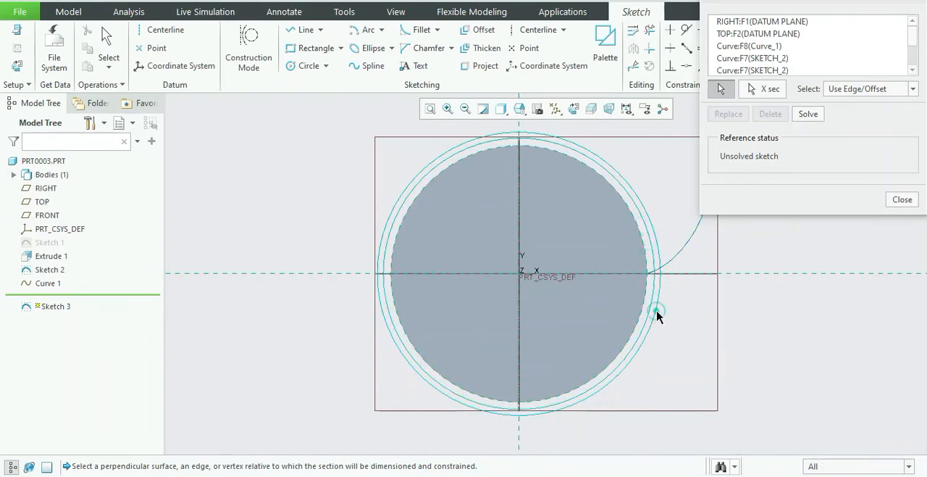
{"action": "left_click", "coordinate": [903, 199]}
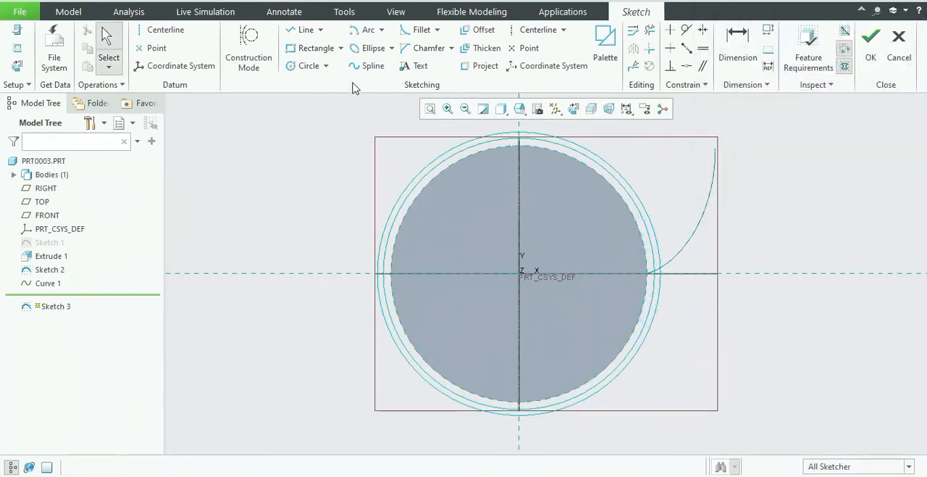
Draw a center-and-ends arc about the origin along the inner visible reference circle, starting at its intersection with the involute curve.
{"action": "left_click", "coordinate": [381, 30]}
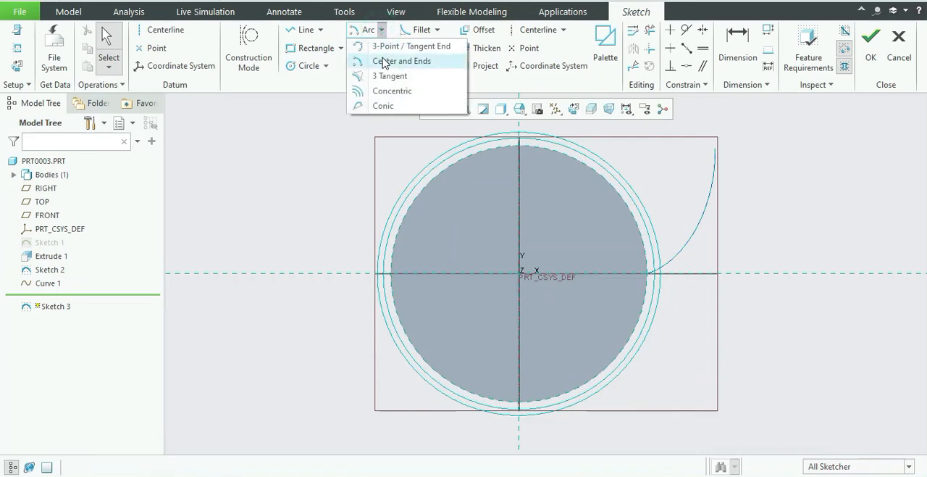
{"action": "left_click", "coordinate": [383, 62]}
{"action": "left_click", "coordinate": [519, 274]}
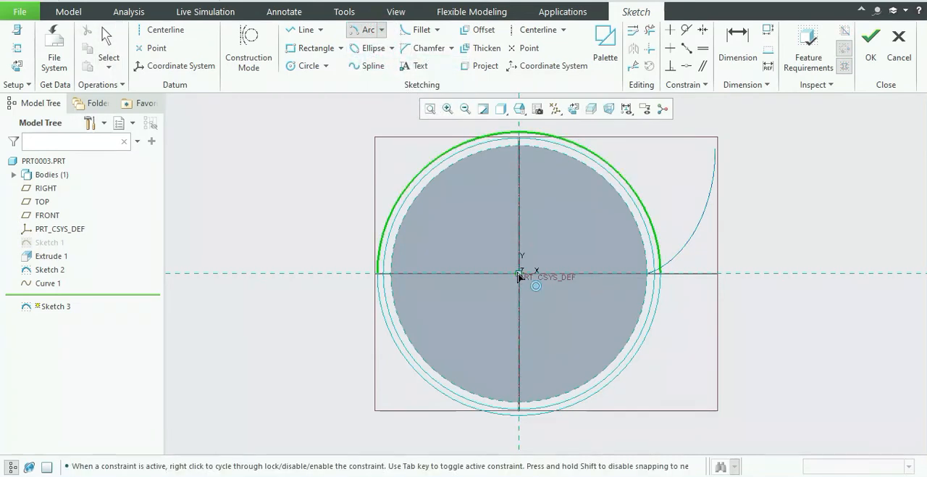
{"action": "left_click", "coordinate": [647, 275]}
{"action": "scroll", "coordinate": [644, 284], "scroll_direction": "up", "scroll_amount": 5}
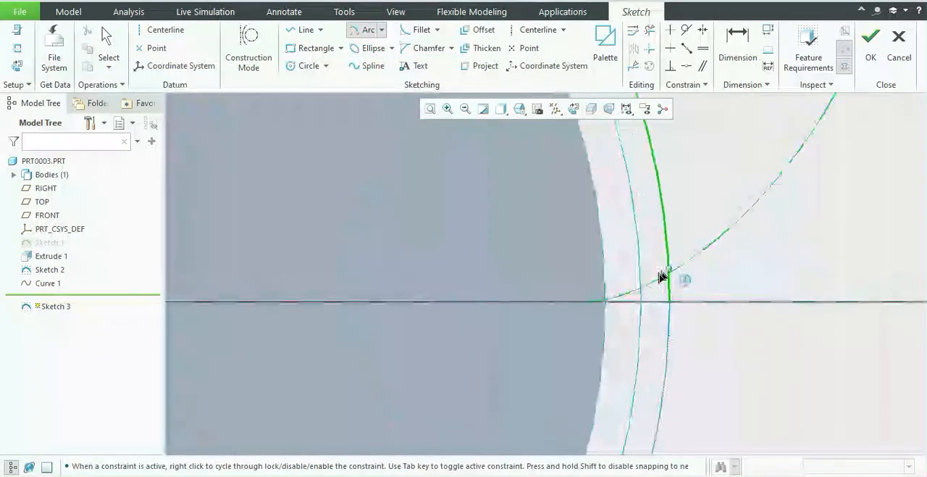
{"action": "left_click", "coordinate": [641, 289]}
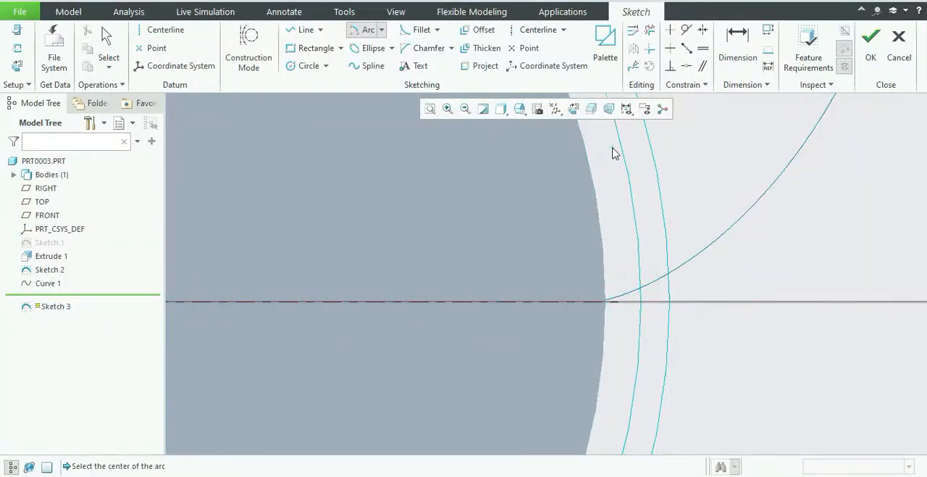
{"action": "middle_click", "coordinate": [575, 203]}
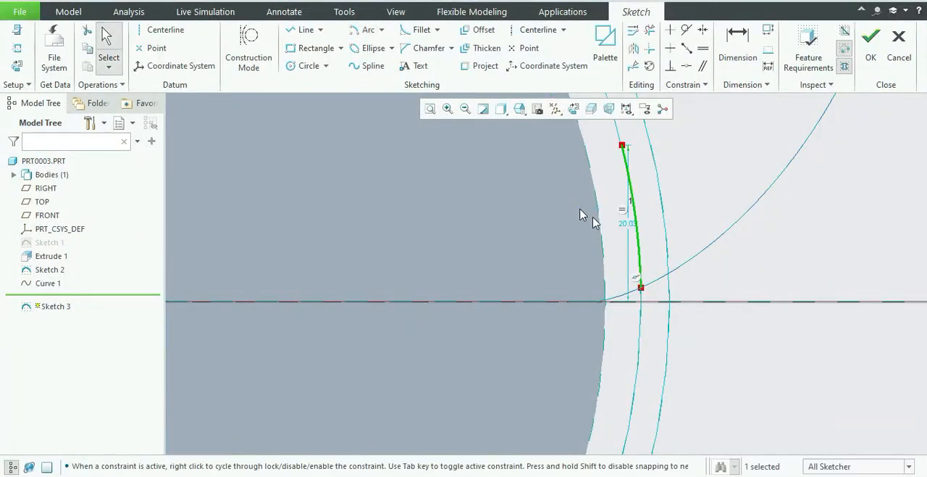
Set the vertical dimension to the arc's upper end to transverse_tooth_thickness as a relation and finish the sketch.
{"action": "double_click", "coordinate": [626, 225]}
{"action": "type", "text": "transverse_tooth_thickness"}
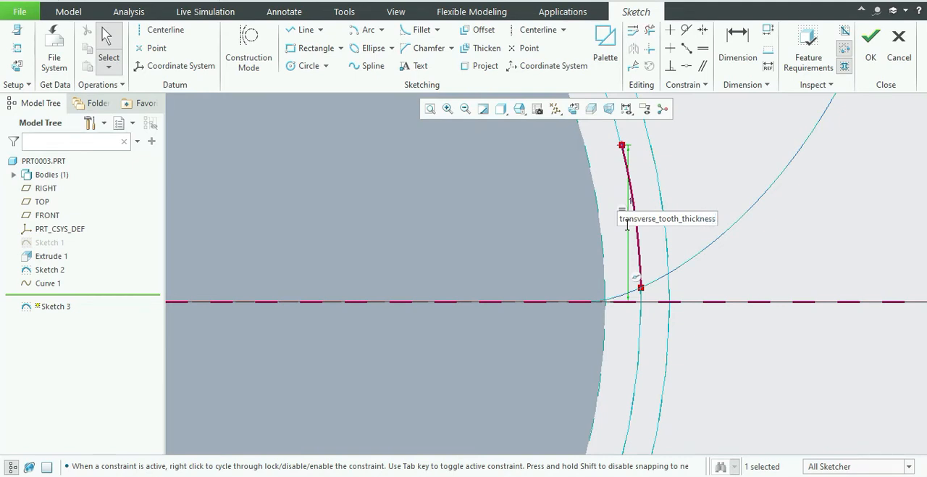
{"action": "key", "text": "Return"}
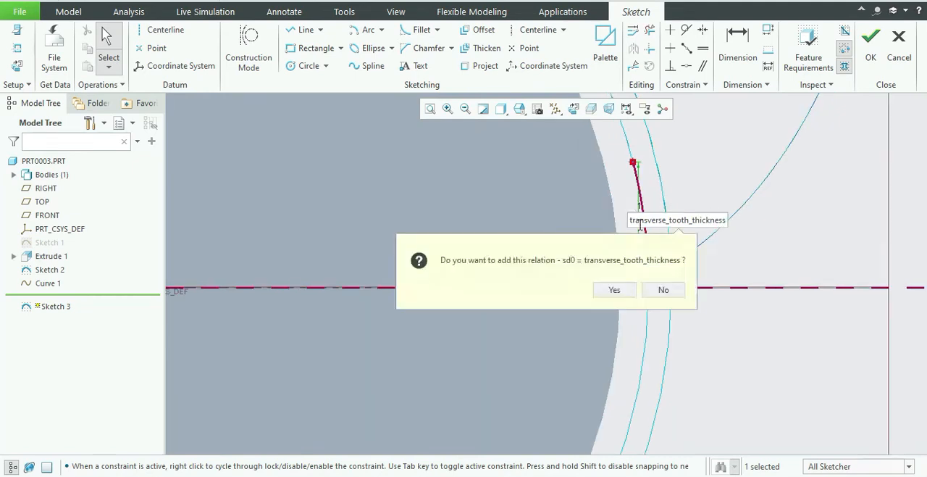
{"action": "left_click", "coordinate": [634, 291]}
{"action": "scroll", "coordinate": [630, 271], "scroll_direction": "up", "scroll_amount": 3}
{"action": "scroll", "coordinate": [654, 268], "scroll_direction": "up", "scroll_amount": 3}
{"action": "scroll", "coordinate": [650, 290], "scroll_direction": "down", "scroll_amount": 5}
{"action": "scroll", "coordinate": [660, 290], "scroll_direction": "up", "scroll_amount": 5}
{"action": "scroll", "coordinate": [628, 319], "scroll_direction": "up", "scroll_amount": 2}
{"action": "scroll", "coordinate": [613, 335], "scroll_direction": "down", "scroll_amount": 4}
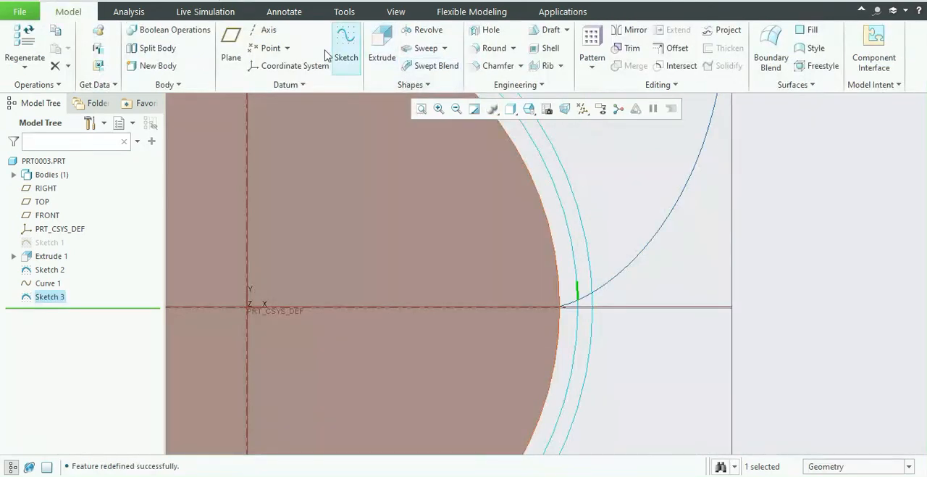
Create a datum point on the tooth-thickness arc at an offset ratio of 0.5 from its end.
{"action": "left_click", "coordinate": [268, 48]}
{"action": "double_click", "coordinate": [832, 227]}
{"action": "scroll", "coordinate": [602, 308], "scroll_direction": "up", "scroll_amount": 2}
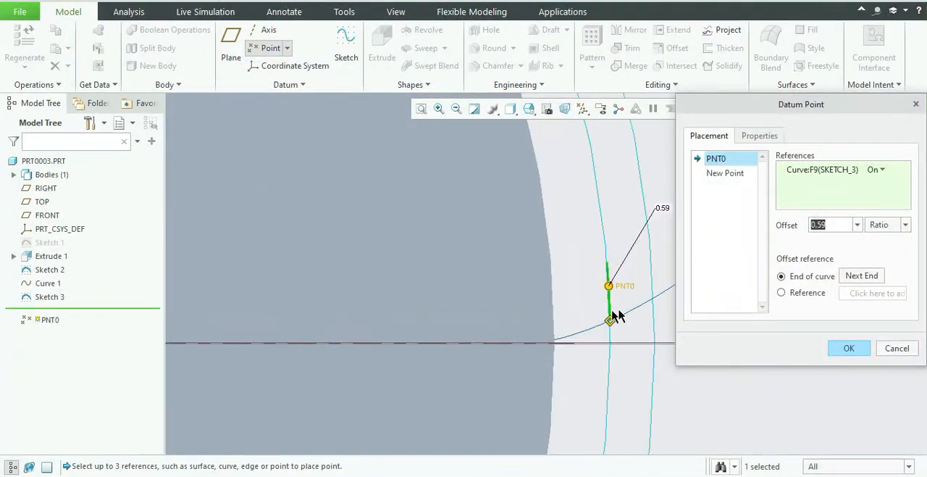
{"action": "scroll", "coordinate": [616, 311], "scroll_direction": "up", "scroll_amount": 3}
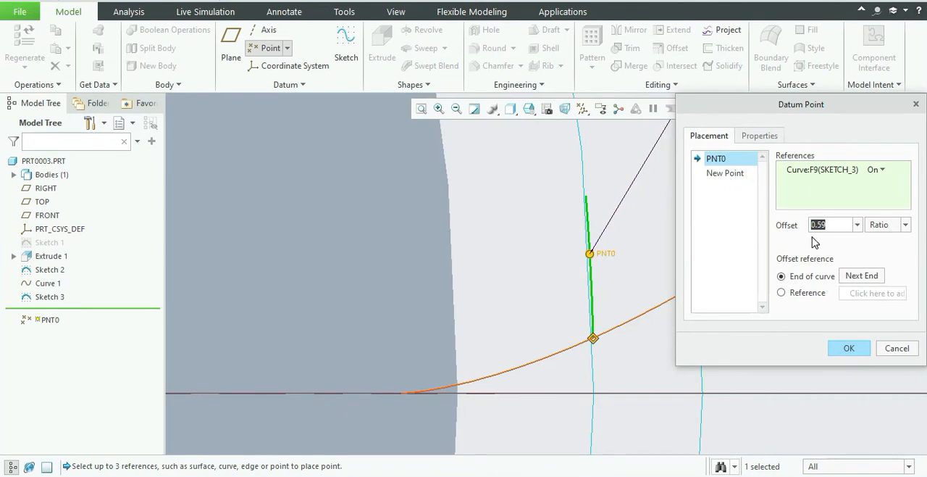
{"action": "type", "text": "0"}
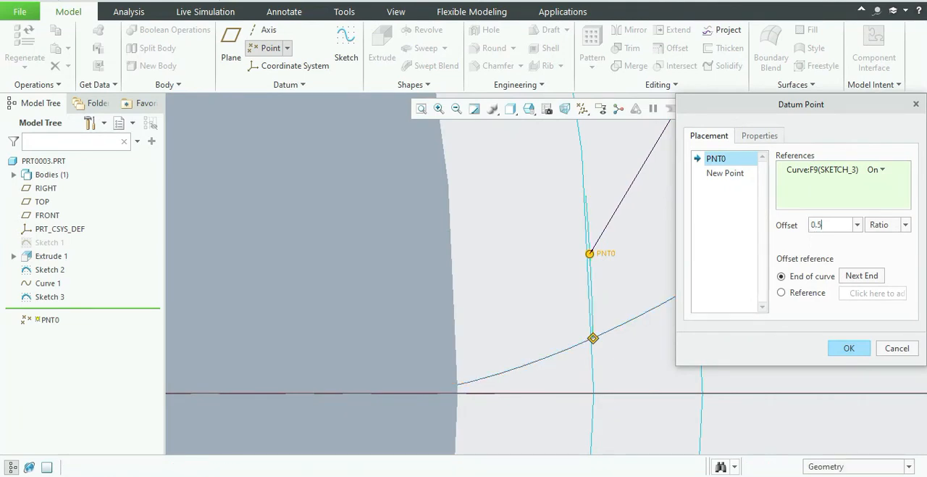
{"action": "left_click", "coordinate": [634, 297]}
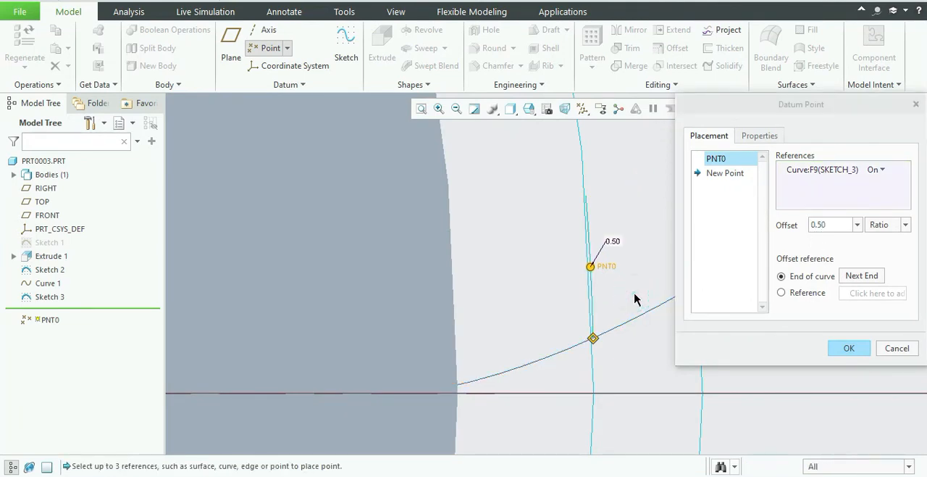
{"action": "left_click", "coordinate": [826, 342]}
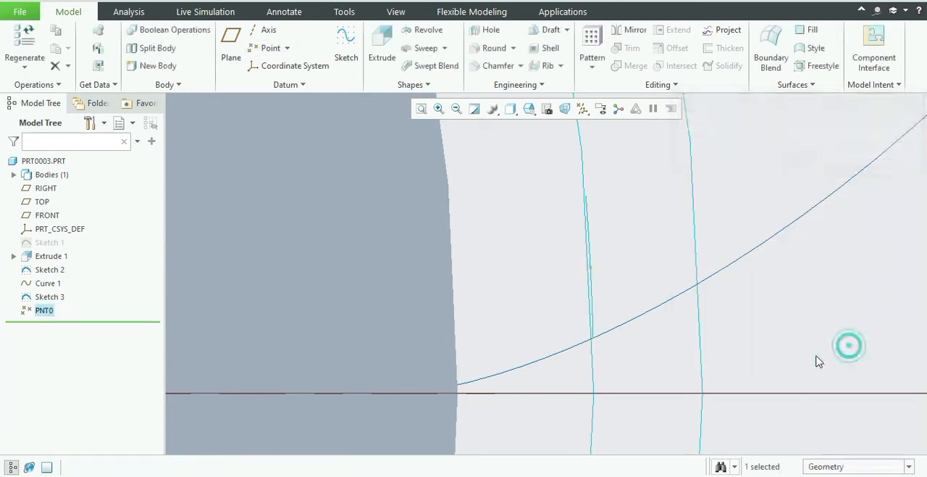
Create a datum plane through the arc's midpoint PNT0 and parallel to the TOP plane.
{"action": "scroll", "coordinate": [641, 290], "scroll_direction": "down", "scroll_amount": 3}
{"action": "scroll", "coordinate": [639, 280], "scroll_direction": "down", "scroll_amount": 2}
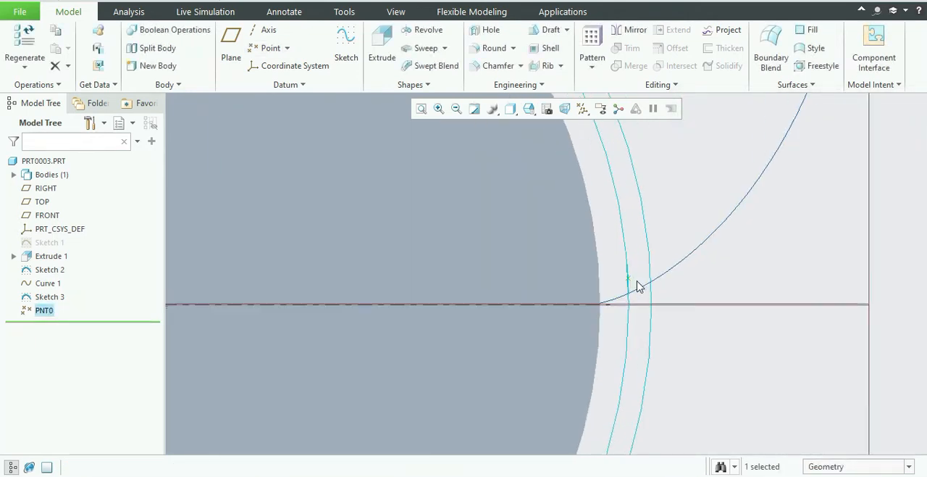
{"action": "left_click", "coordinate": [630, 282]}
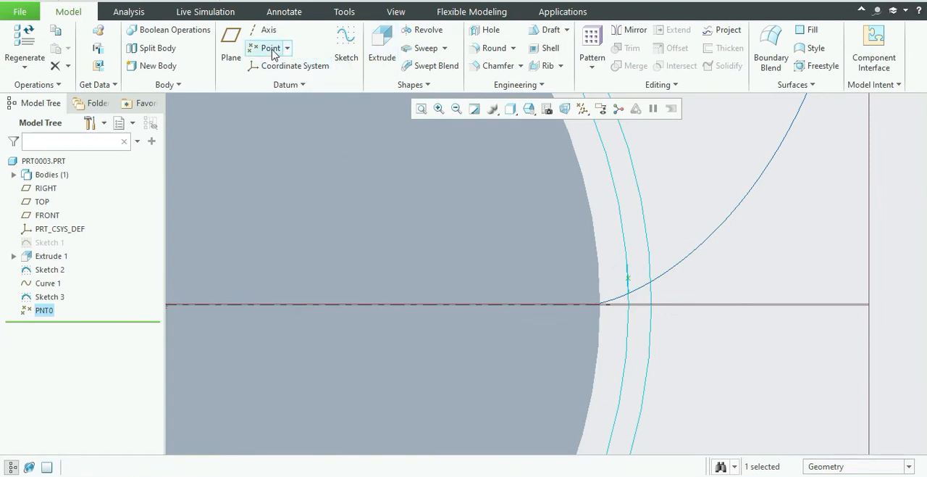
{"action": "left_click", "coordinate": [231, 47]}
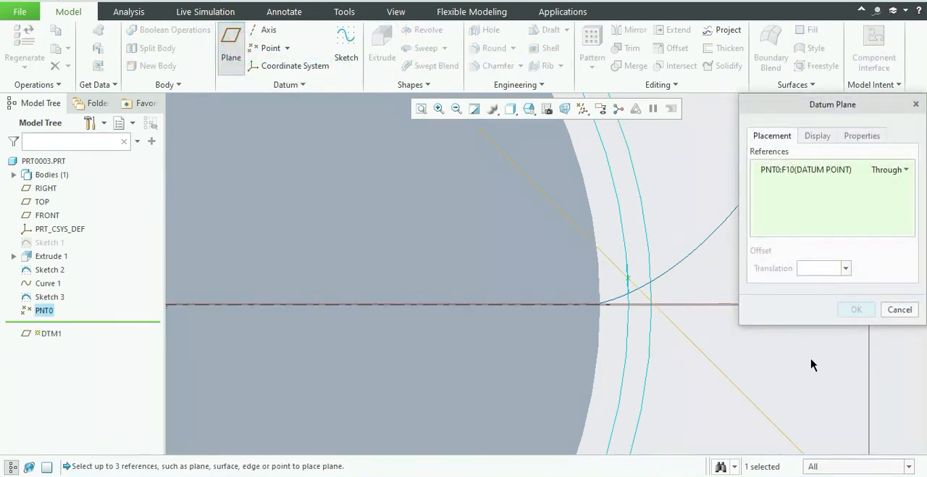
{"action": "scroll", "coordinate": [810, 366], "scroll_direction": "down", "scroll_amount": 4}
{"action": "scroll", "coordinate": [794, 367], "scroll_direction": "down", "scroll_amount": 4}
{"action": "scroll", "coordinate": [867, 366], "scroll_direction": "up", "scroll_amount": 6}
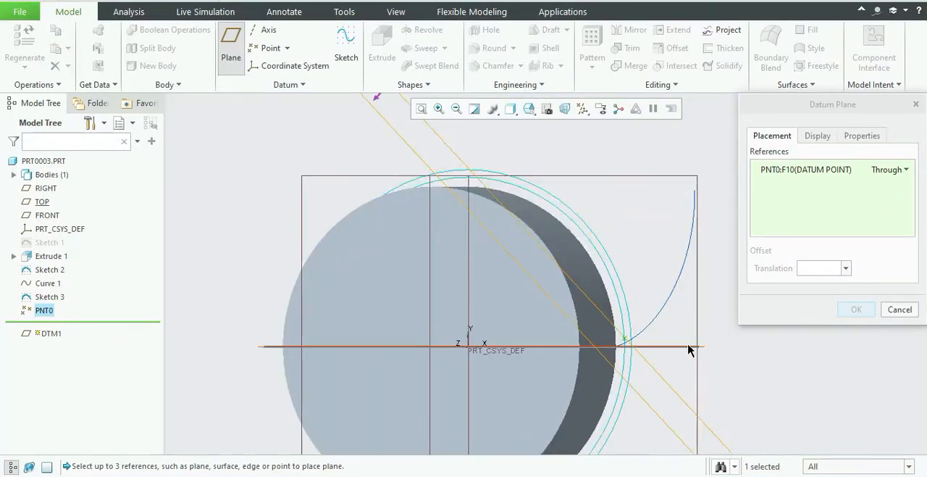
{"action": "left_click", "coordinate": [688, 349], "text": "ctrl"}
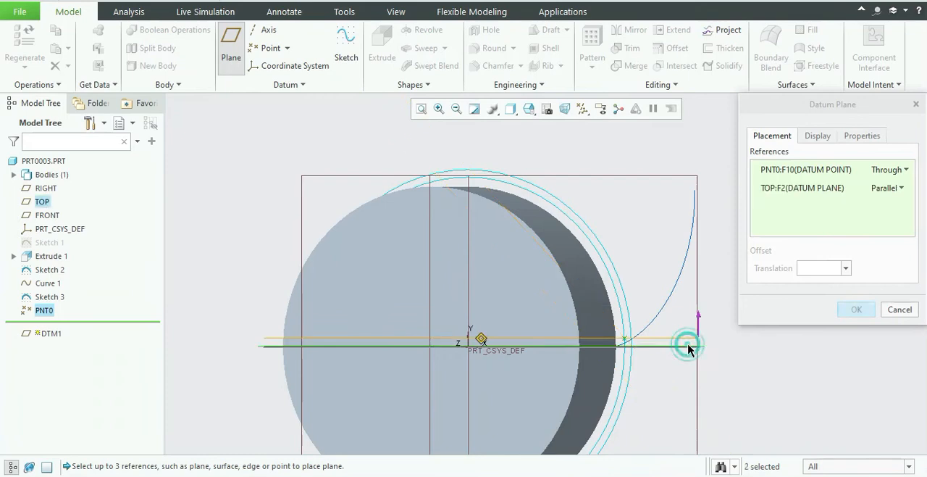
{"action": "scroll", "coordinate": [638, 346], "scroll_direction": "up", "scroll_amount": 4}
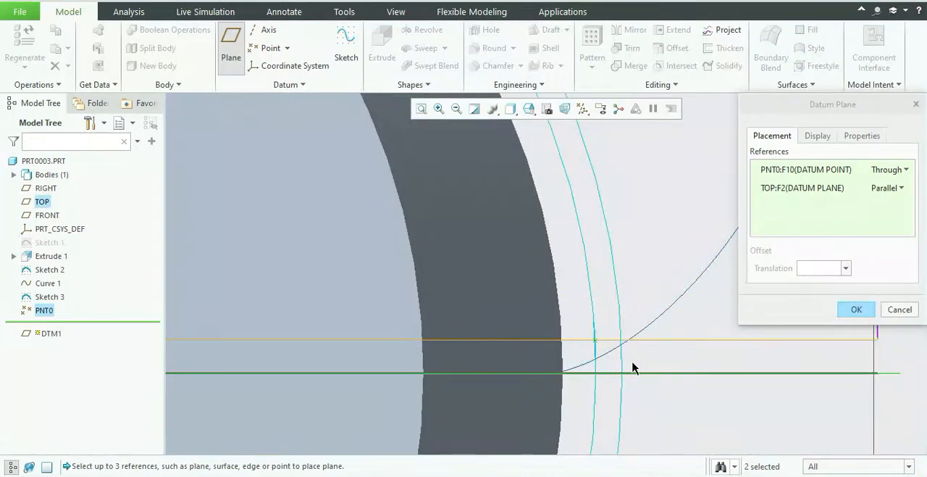
{"action": "left_click", "coordinate": [857, 309]}
Mirror the involute curve, Curve 1, about the datum plane DTM1.
{"action": "scroll", "coordinate": [689, 313], "scroll_direction": "down", "scroll_amount": 4}
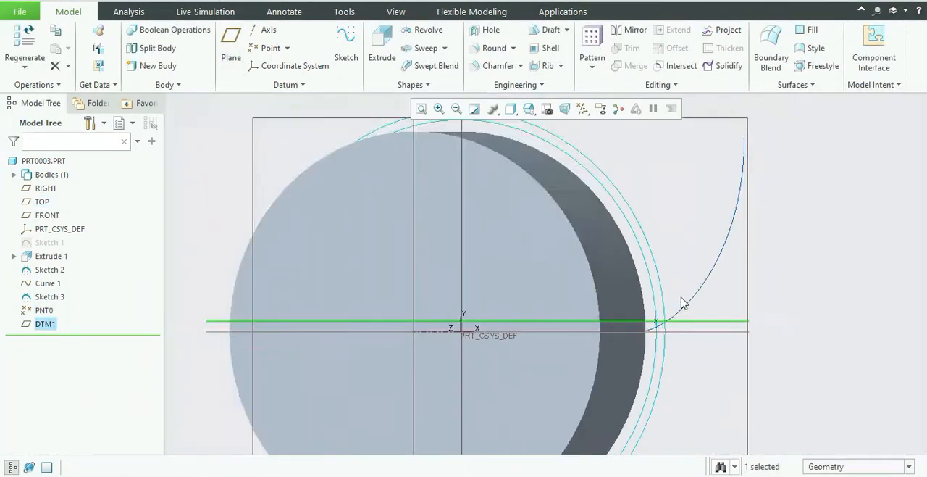
{"action": "middle_click_drag", "start_coordinate": [778, 269], "coordinate": [723, 243]}
{"action": "scroll", "coordinate": [715, 208], "scroll_direction": "up", "scroll_amount": 4}
{"action": "scroll", "coordinate": [594, 194], "scroll_direction": "down", "scroll_amount": 5}
{"action": "scroll", "coordinate": [583, 165], "scroll_direction": "up", "scroll_amount": 3}
{"action": "middle_click_drag", "start_coordinate": [615, 244], "coordinate": [561, 192]}
{"action": "left_click", "coordinate": [558, 183]}
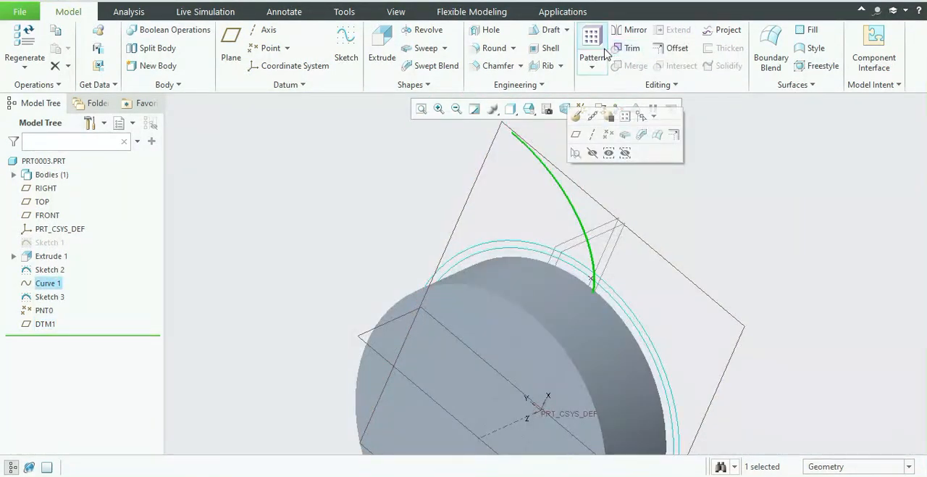
{"action": "left_click", "coordinate": [626, 34]}
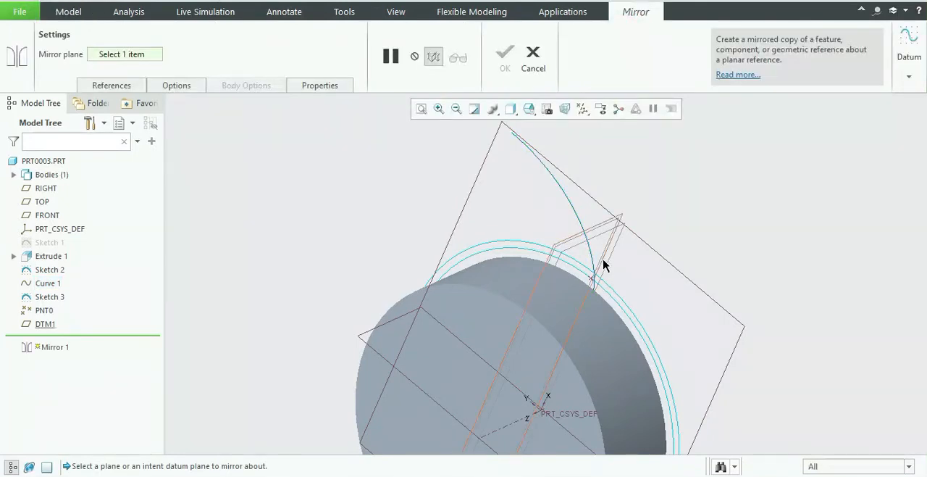
{"action": "middle_click_drag", "start_coordinate": [658, 203], "coordinate": [644, 256]}
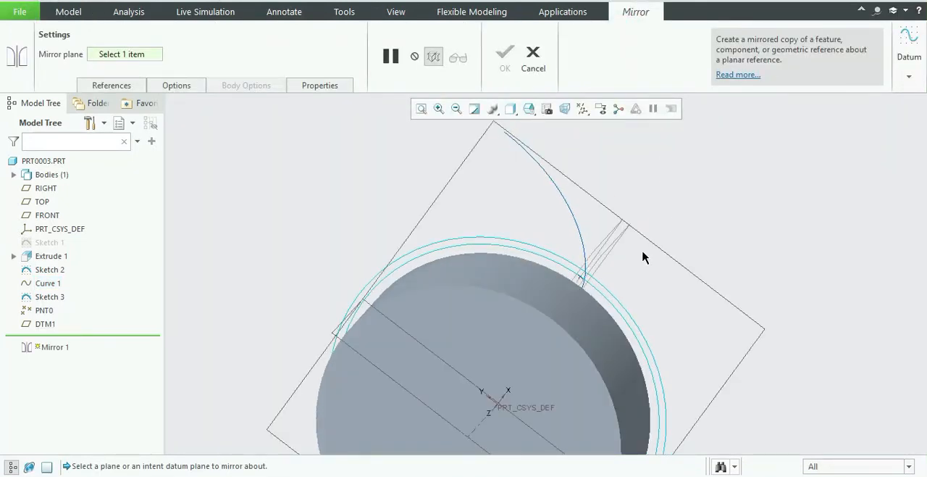
{"action": "left_click", "coordinate": [582, 271]}
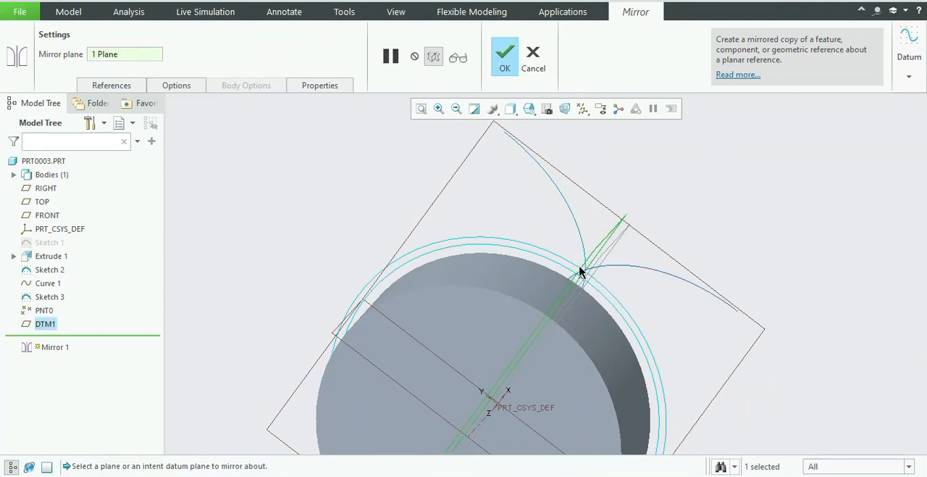
{"action": "left_click", "coordinate": [505, 54]}
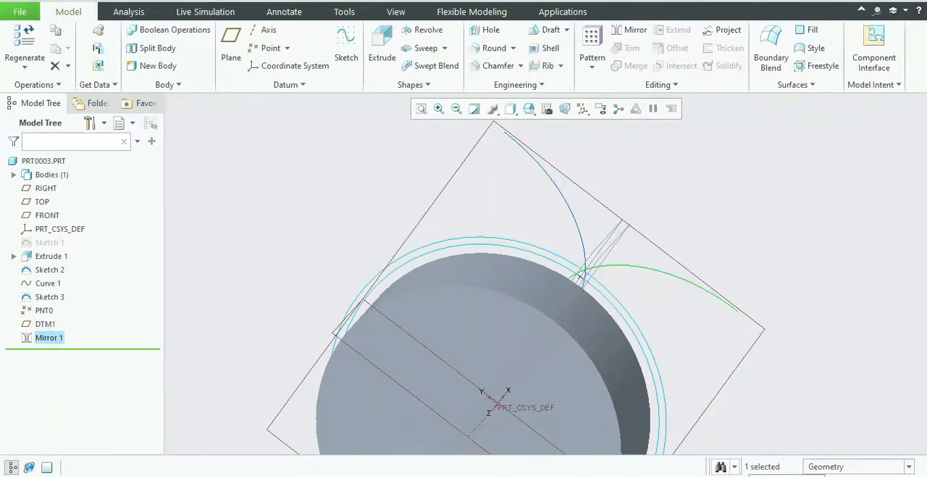
{"action": "scroll", "coordinate": [628, 289], "scroll_direction": "up", "scroll_amount": 5}
{"action": "scroll", "coordinate": [646, 300], "scroll_direction": "down", "scroll_amount": 4}
{"action": "scroll", "coordinate": [704, 377], "scroll_direction": "down", "scroll_amount": 4}
{"action": "scroll", "coordinate": [703, 380], "scroll_direction": "up", "scroll_amount": 3}
{"action": "scroll", "coordinate": [727, 354], "scroll_direction": "down", "scroll_amount": 3}
{"action": "scroll", "coordinate": [701, 384], "scroll_direction": "up", "scroll_amount": 3}
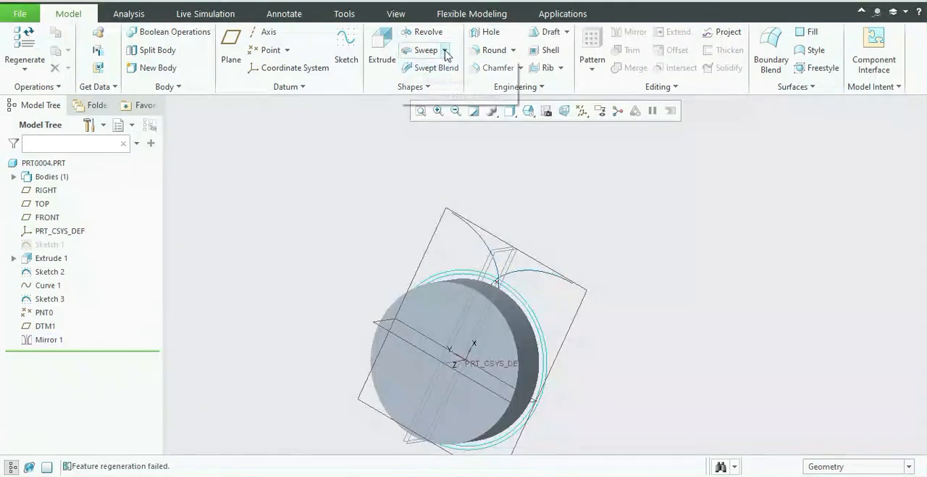
Start a Helical Sweep and open its helix profile sketch on DTM1, oriented with the RIGHT plane facing right and viewed flat.
{"action": "left_click", "coordinate": [444, 48]}
{"action": "left_click", "coordinate": [446, 82]}
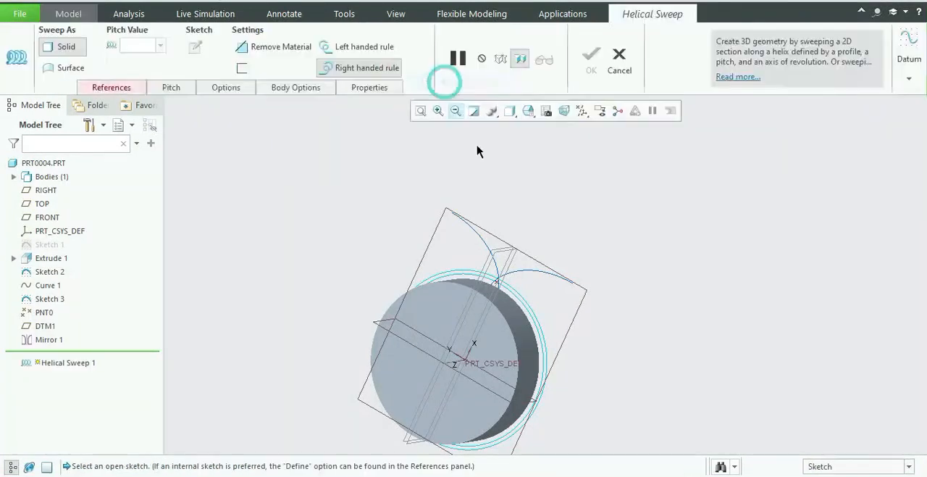
{"action": "left_click", "coordinate": [112, 86]}
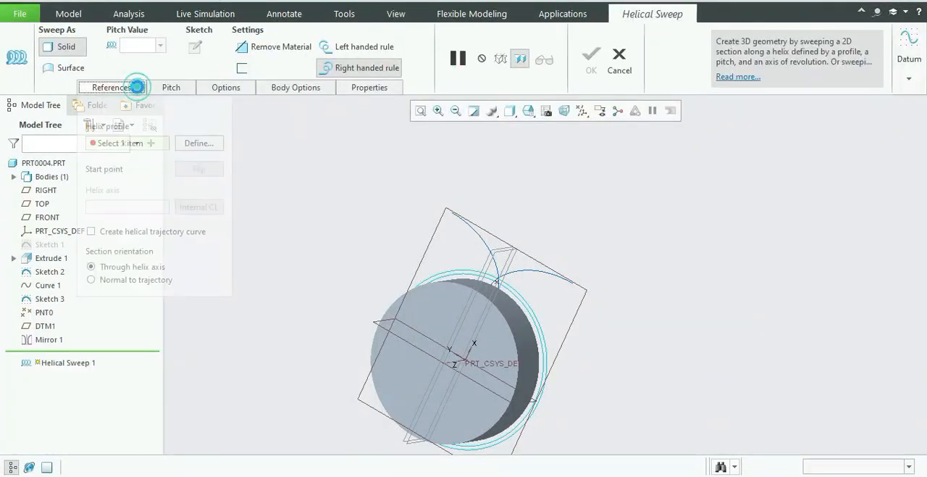
{"action": "left_click", "coordinate": [195, 145]}
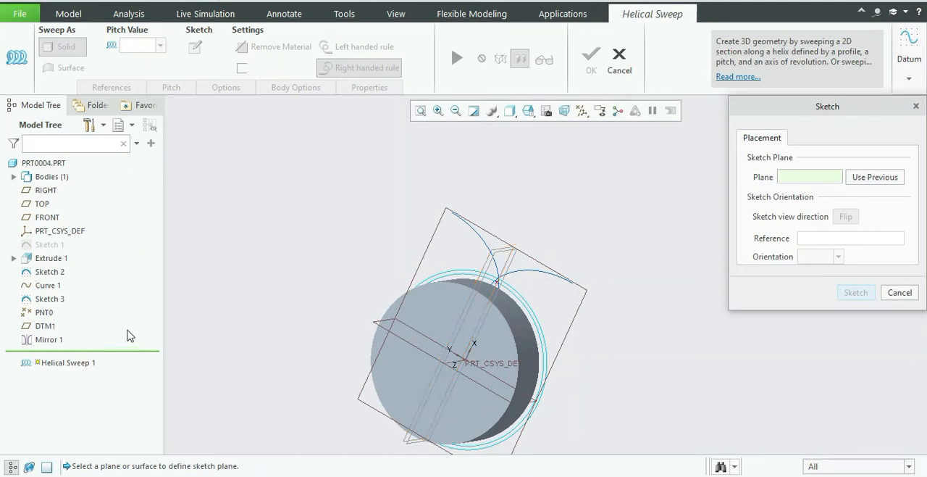
{"action": "left_click", "coordinate": [45, 326]}
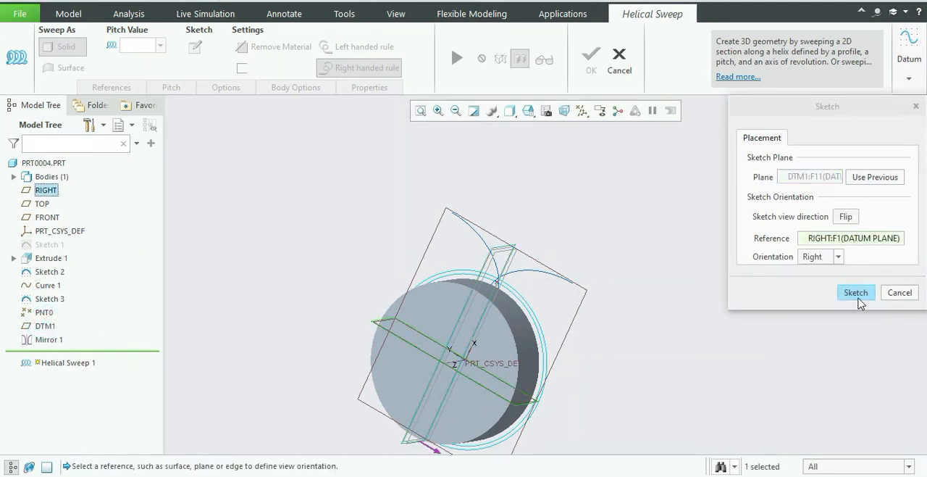
{"action": "left_click", "coordinate": [856, 294]}
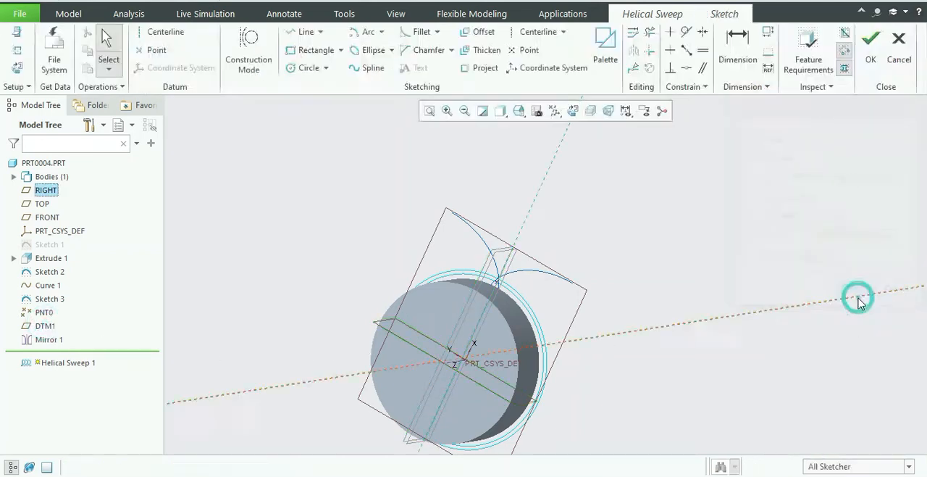
{"action": "left_click", "coordinate": [17, 67]}
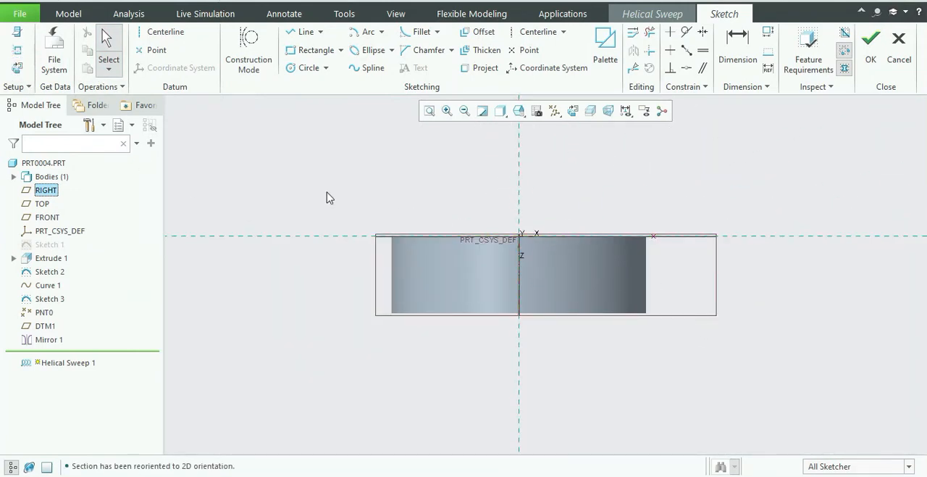
Add the blank's far end face and both its side silhouettes as sketch references.
{"action": "left_click", "coordinate": [15, 52]}
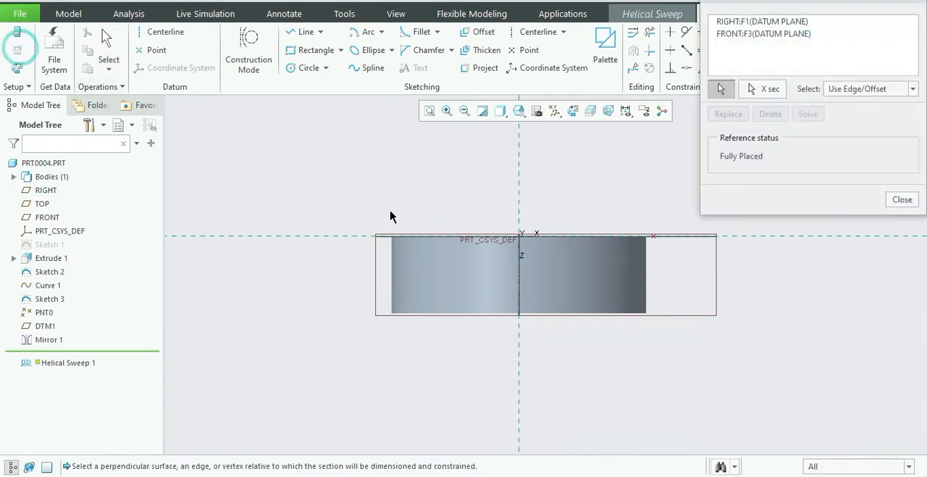
{"action": "left_click", "coordinate": [438, 311]}
{"action": "left_click", "coordinate": [646, 283]}
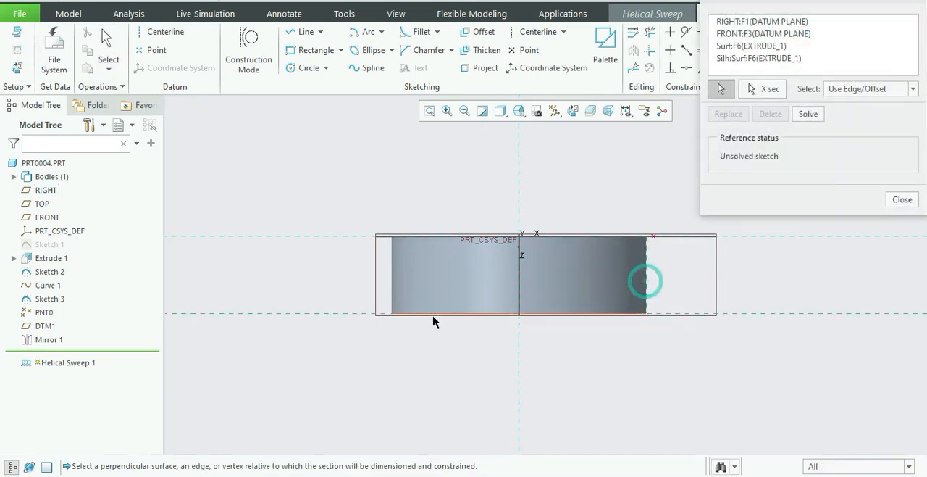
{"action": "left_click", "coordinate": [393, 289]}
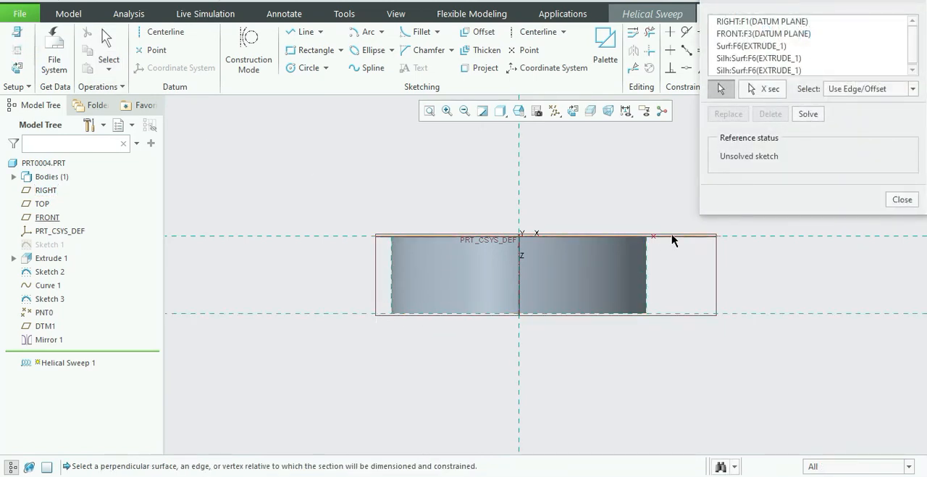
{"action": "left_click", "coordinate": [903, 199]}
Draw the helix profile as a straight line parallel to the gear axis from PNT0 to the blank's far face reference.
{"action": "left_click", "coordinate": [297, 29]}
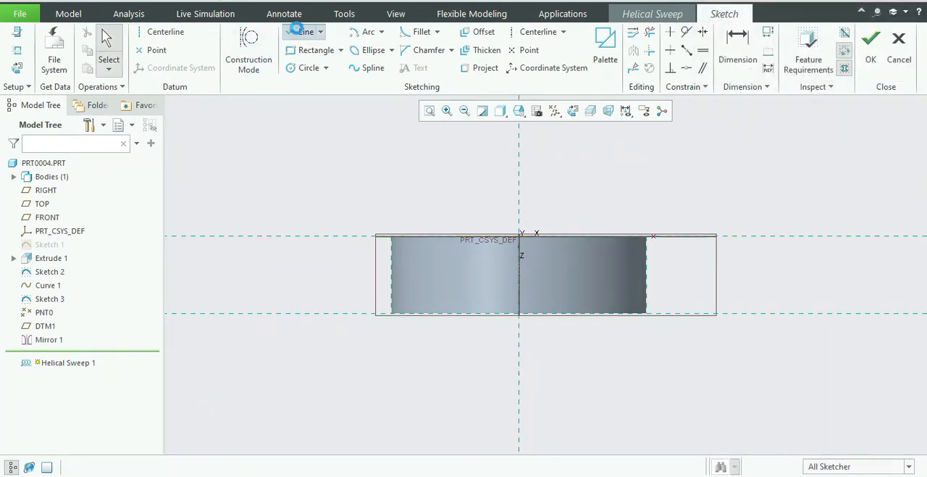
{"action": "left_click", "coordinate": [654, 236]}
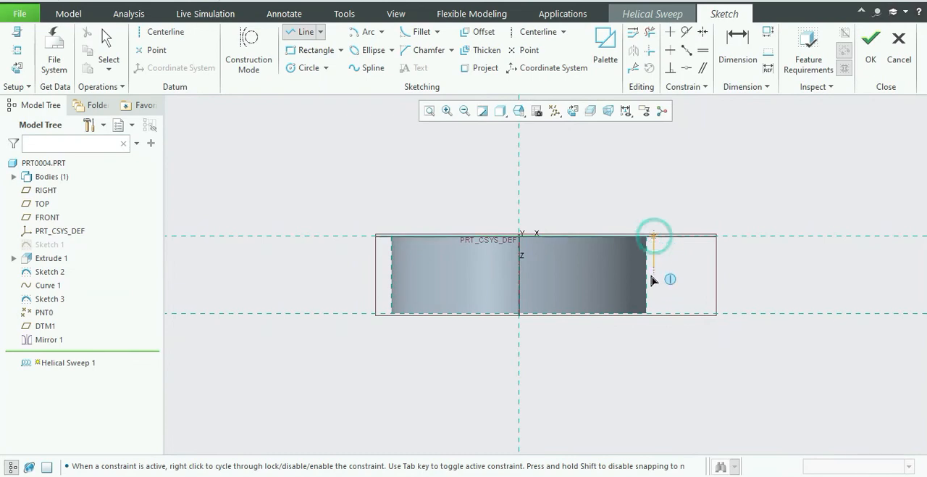
{"action": "left_click", "coordinate": [655, 313]}
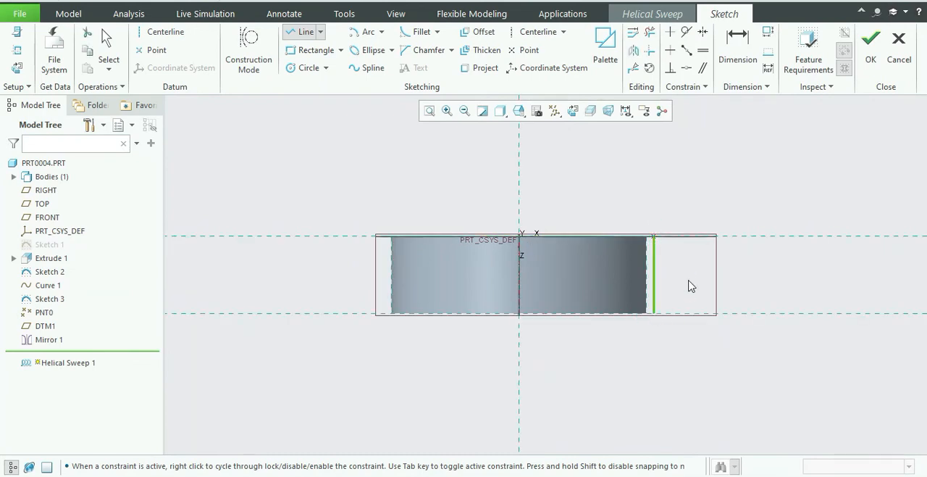
{"action": "middle_click", "coordinate": [689, 285]}
Place a geometry centerline along the gear axis as the helix axis and finish the profile sketch.
{"action": "middle_click_drag", "start_coordinate": [689, 286], "coordinate": [620, 252]}
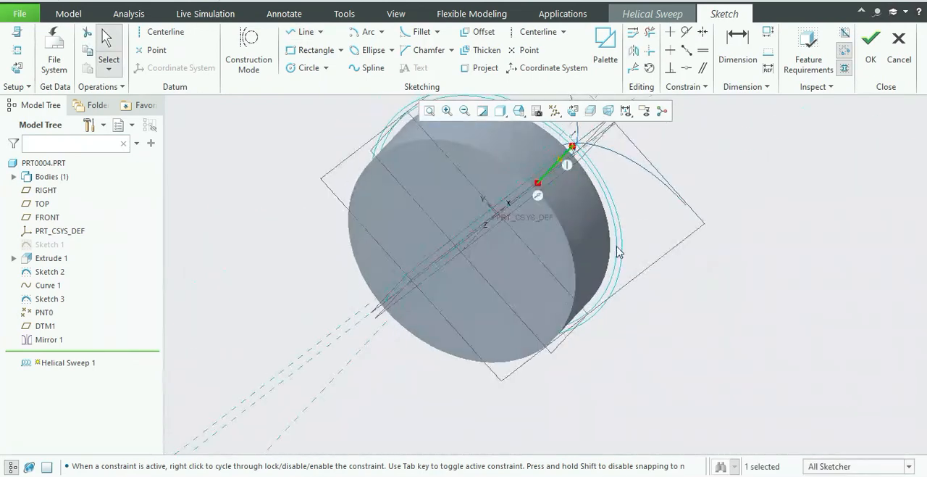
{"action": "scroll", "coordinate": [559, 273], "scroll_direction": "up", "scroll_amount": 3}
{"action": "scroll", "coordinate": [605, 253], "scroll_direction": "down", "scroll_amount": 3}
{"action": "middle_click_drag", "start_coordinate": [643, 222], "coordinate": [619, 218]}
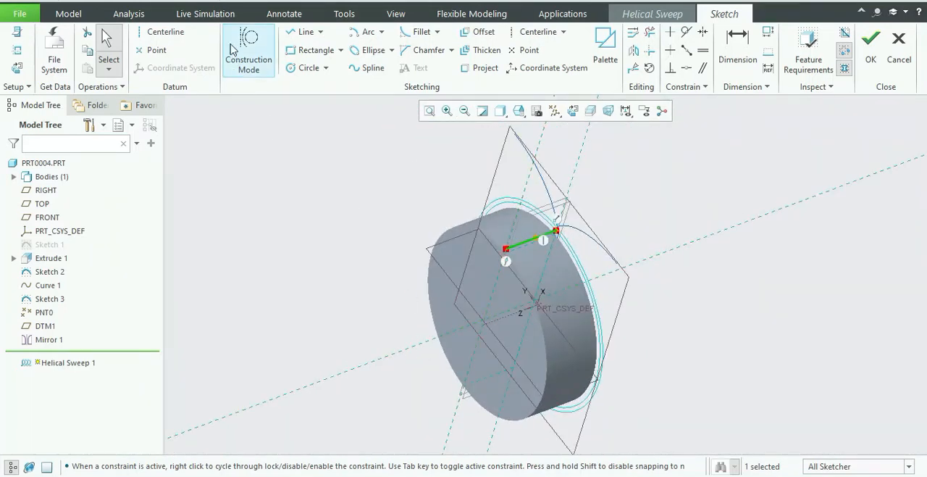
{"action": "left_click", "coordinate": [160, 32]}
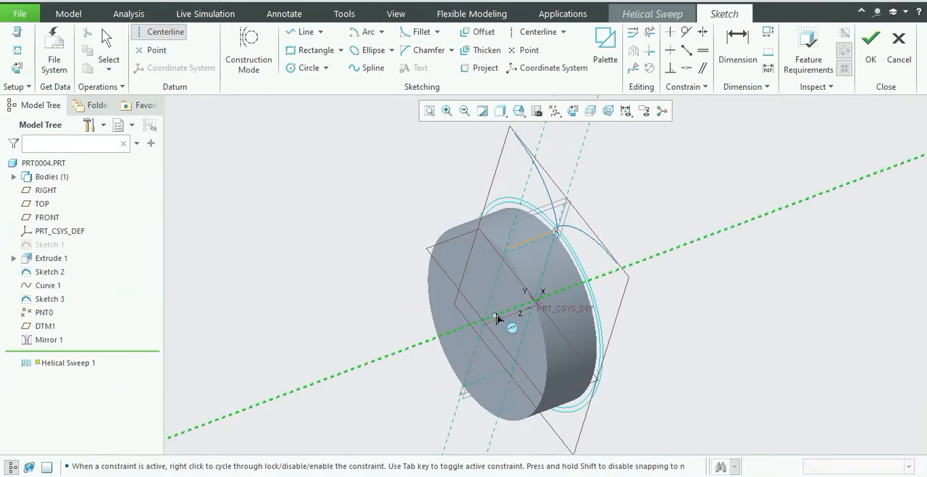
{"action": "left_click", "coordinate": [456, 334]}
{"action": "left_click", "coordinate": [429, 379]}
{"action": "middle_click", "coordinate": [429, 380]}
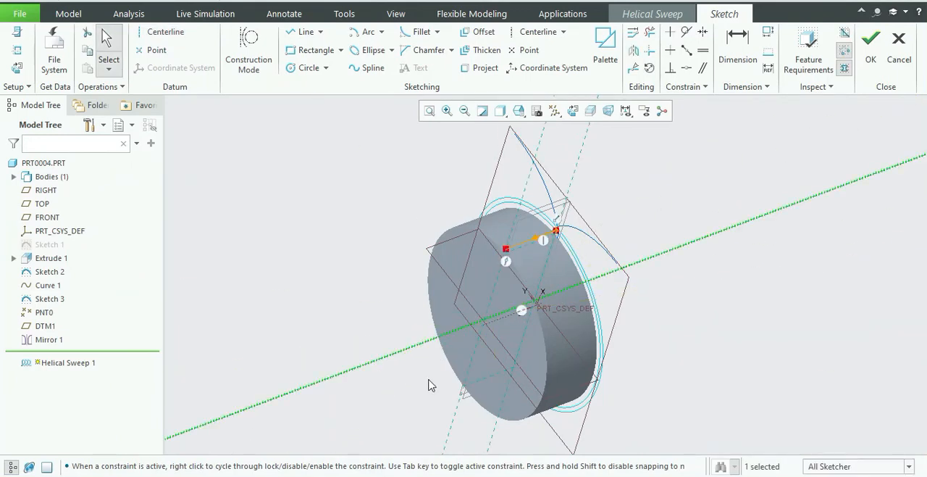
{"action": "left_click", "coordinate": [871, 47]}
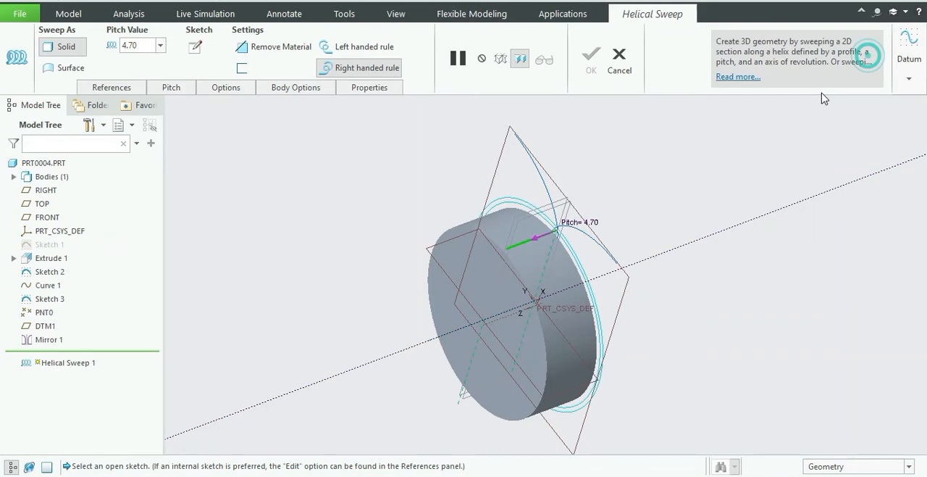
Set the helical sweep's pitch to leed and add it as a feature relation.
{"action": "double_click", "coordinate": [585, 222]}
{"action": "key", "text": "BackSpace"}
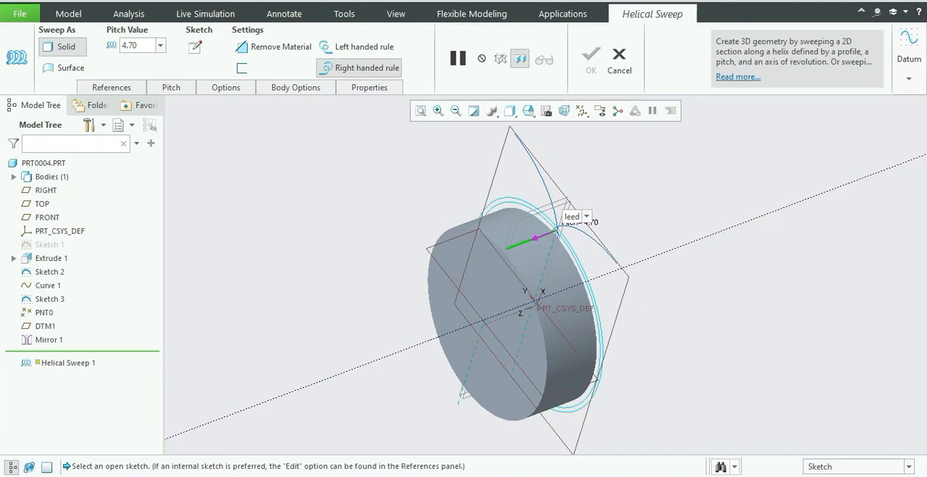
{"action": "key", "text": "Return"}
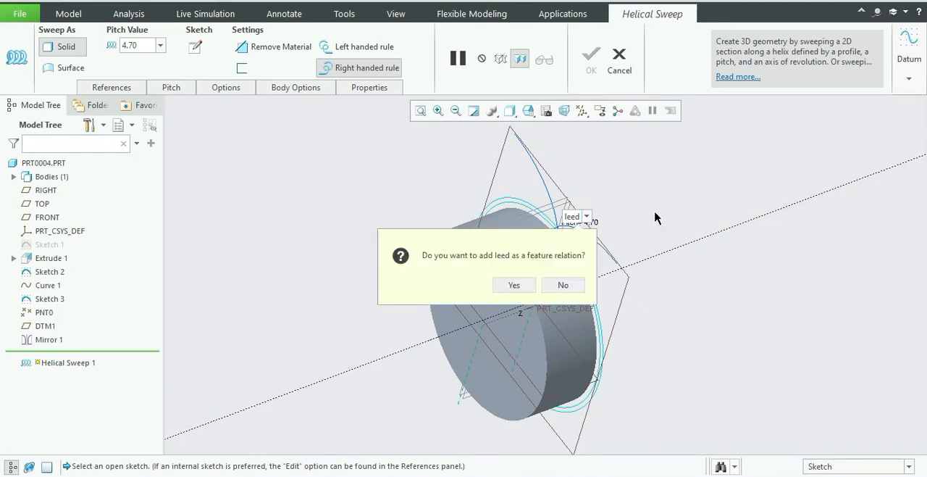
{"action": "left_click", "coordinate": [523, 286]}
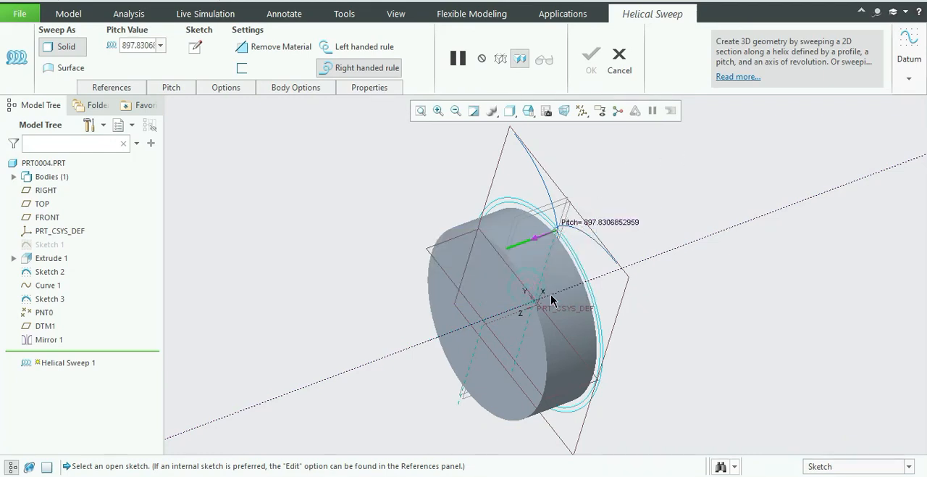
Sketch the sweep section as a straight line from the helix start point to the gear axis and finish the sketch.
{"action": "middle_click_drag", "start_coordinate": [682, 183], "coordinate": [653, 175]}
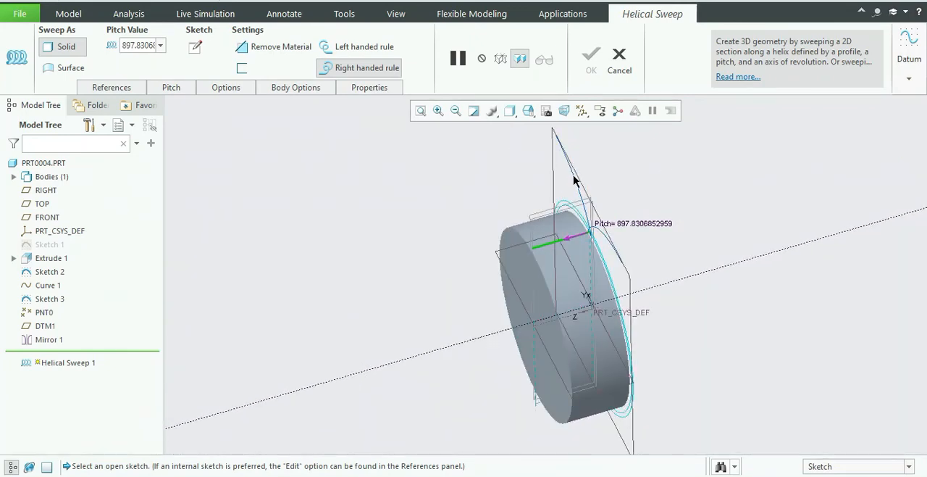
{"action": "left_click", "coordinate": [196, 48]}
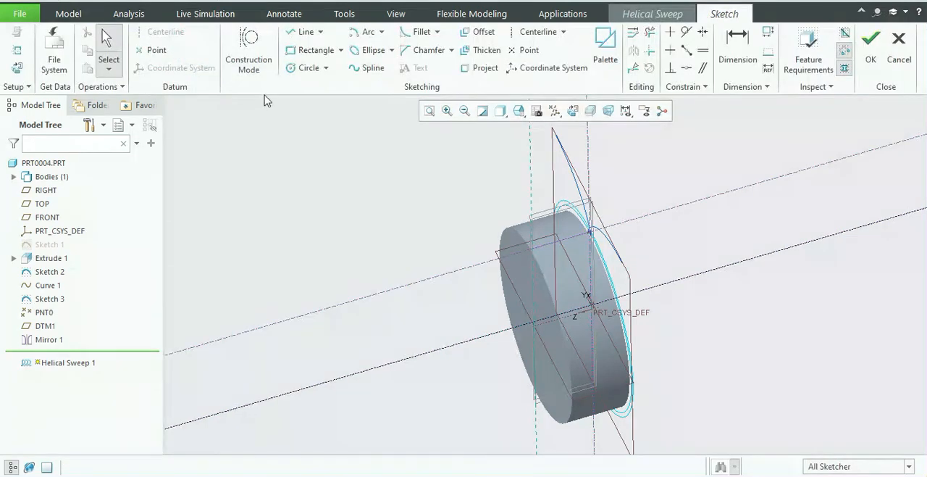
{"action": "left_click", "coordinate": [20, 67]}
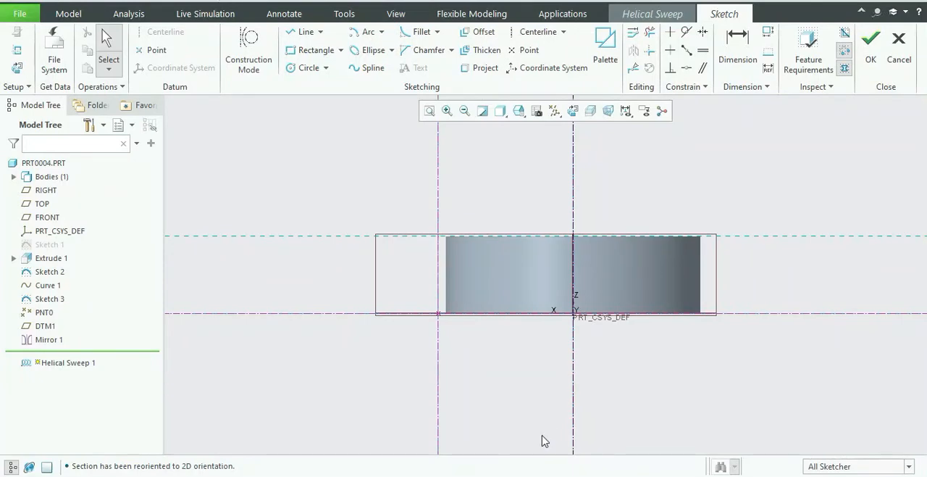
{"action": "left_click", "coordinate": [301, 31]}
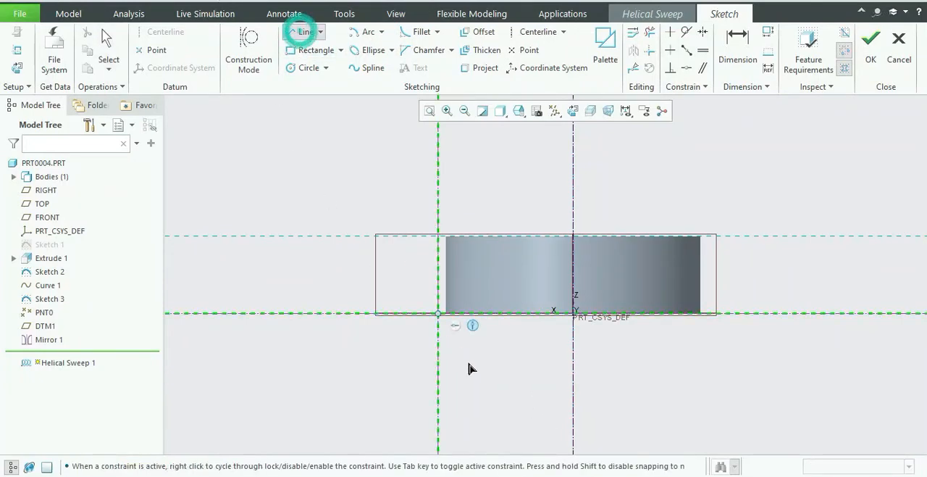
{"action": "left_click", "coordinate": [441, 314]}
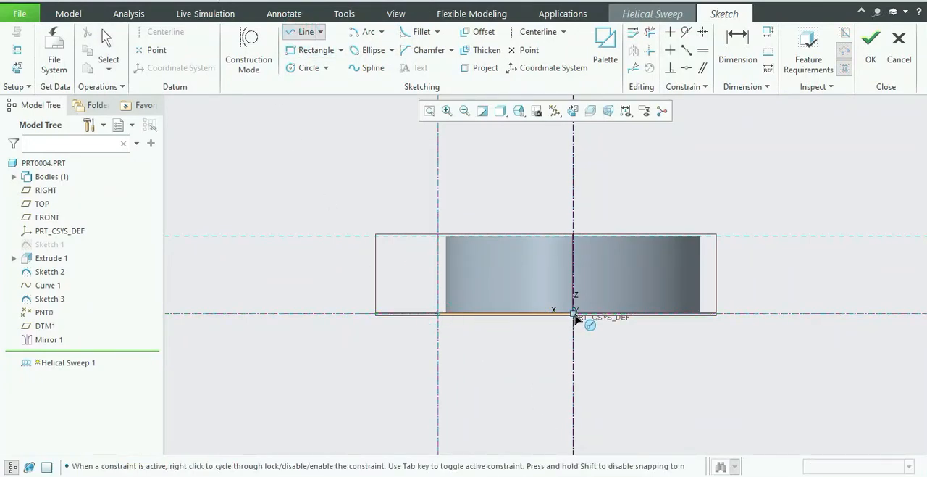
{"action": "left_click", "coordinate": [573, 313]}
{"action": "middle_click", "coordinate": [538, 348]}
{"action": "middle_click", "coordinate": [538, 348]}
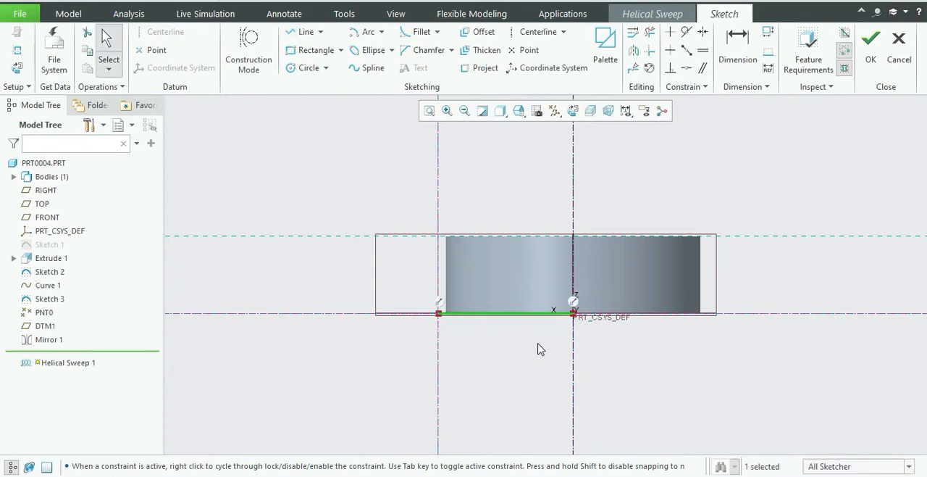
{"action": "left_click", "coordinate": [873, 58]}
Switch the helical sweep from solid to surface and complete the feature.
{"action": "middle_click_drag", "start_coordinate": [631, 194], "coordinate": [663, 168]}
{"action": "scroll", "coordinate": [664, 190], "scroll_direction": "up", "scroll_amount": 4}
{"action": "scroll", "coordinate": [718, 174], "scroll_direction": "down", "scroll_amount": 4}
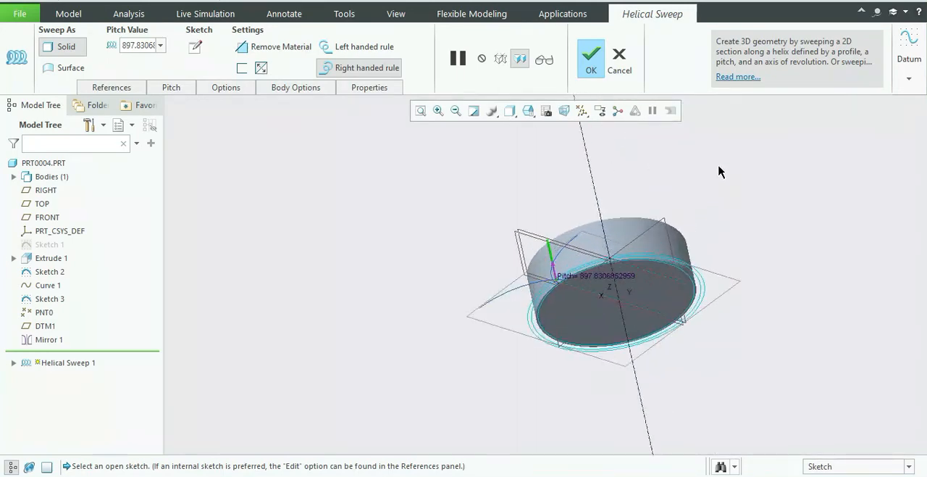
{"action": "left_click", "coordinate": [70, 67]}
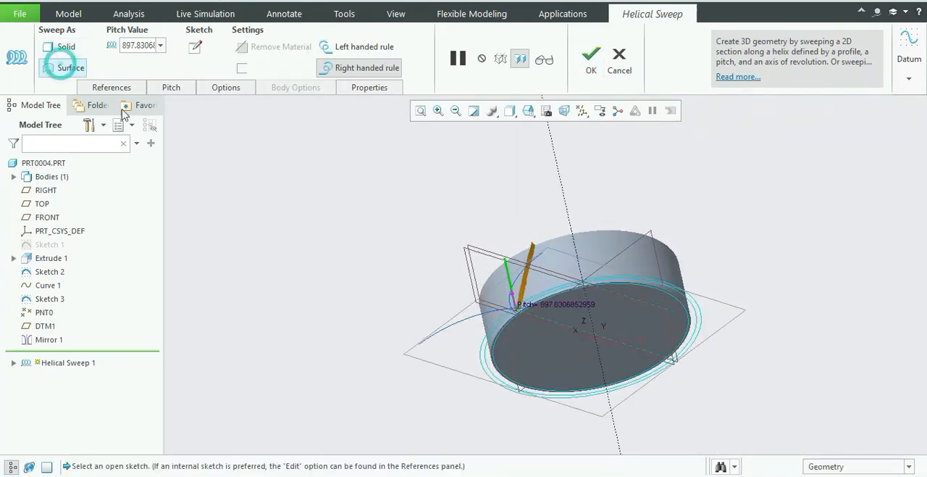
{"action": "scroll", "coordinate": [533, 298], "scroll_direction": "down", "scroll_amount": 1}
{"action": "scroll", "coordinate": [532, 298], "scroll_direction": "down", "scroll_amount": 2}
{"action": "scroll", "coordinate": [529, 276], "scroll_direction": "up", "scroll_amount": 2}
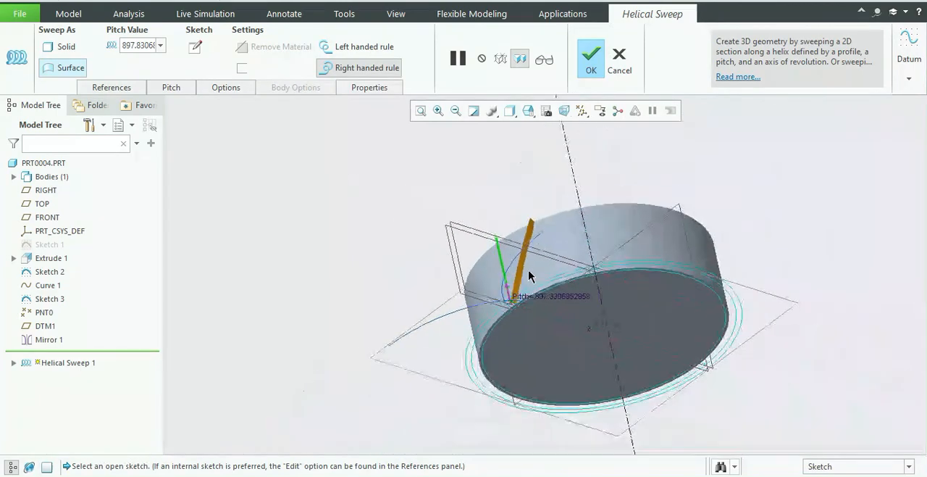
{"action": "mouse_move", "coordinate": [551, 196]}
{"action": "middle_mouse_down"}
{"action": "mouse_move", "coordinate": [571, 176]}
{"action": "mouse_move", "coordinate": [553, 190]}
{"action": "middle_mouse_up"}
{"action": "left_click", "coordinate": [592, 76]}
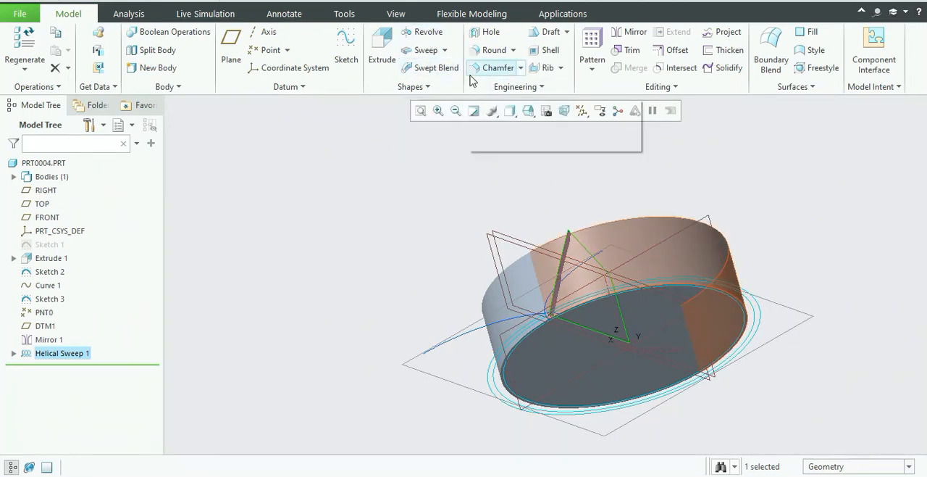
Start a sweep along the helical surface's edge with Constant Normal Direction to the blank's flat face and Normal To Surface horizontal/vertical control.
{"action": "left_click", "coordinate": [426, 50]}
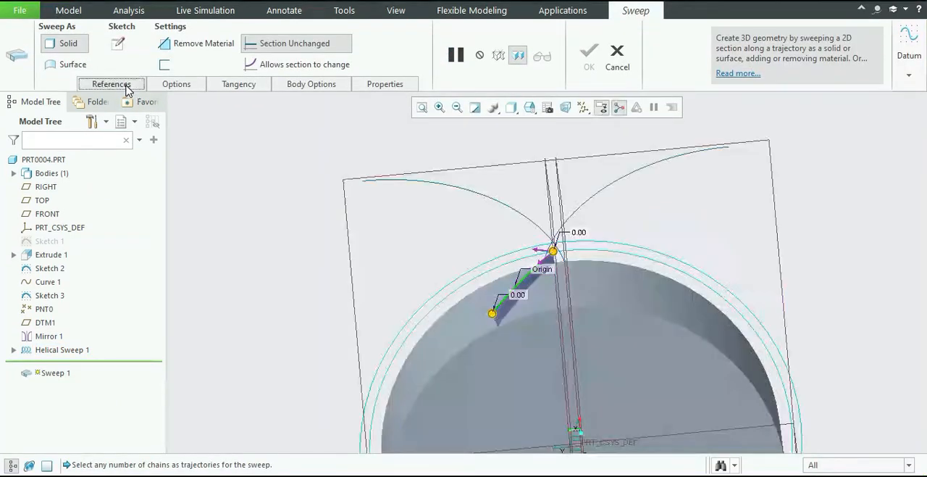
{"action": "left_click", "coordinate": [126, 88]}
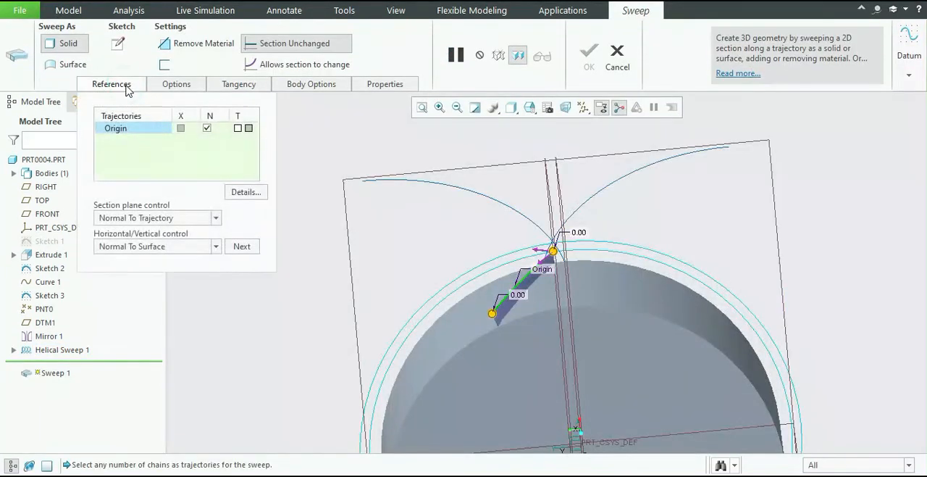
{"action": "left_click", "coordinate": [216, 218]}
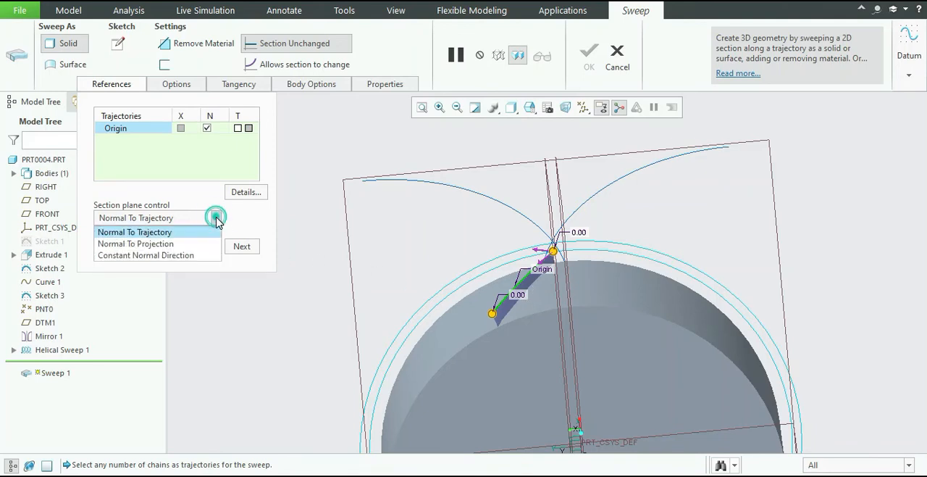
{"action": "left_click", "coordinate": [210, 255]}
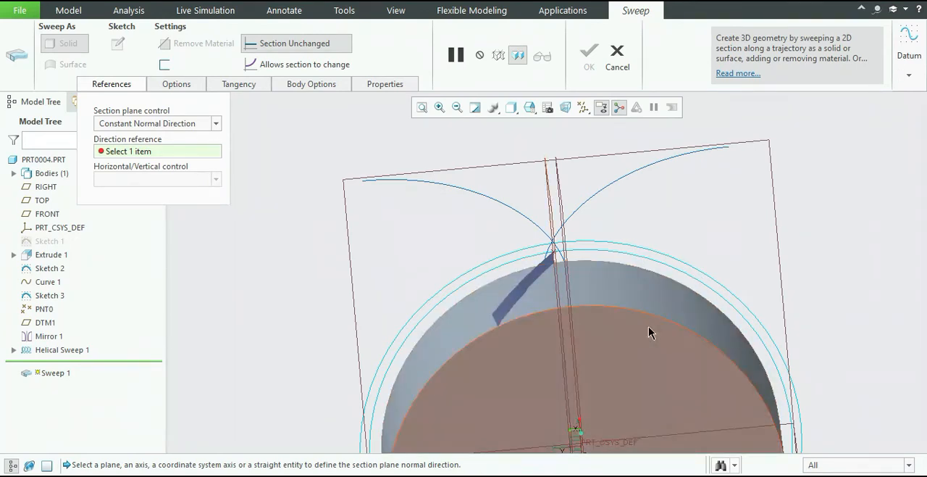
{"action": "left_click", "coordinate": [648, 327]}
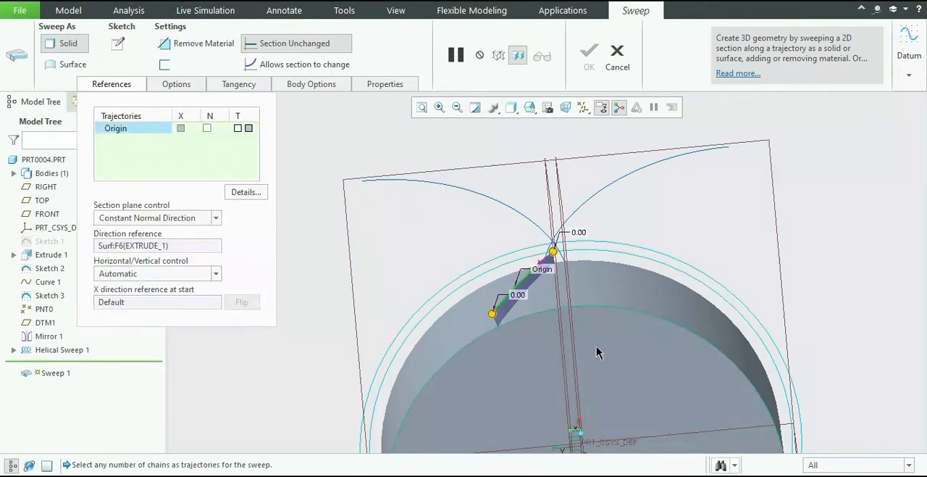
{"action": "left_click", "coordinate": [216, 274]}
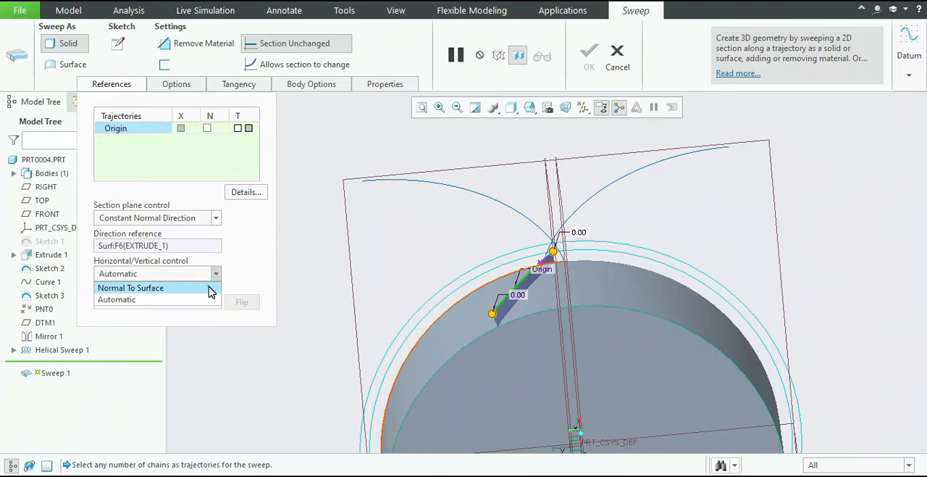
{"action": "left_click", "coordinate": [209, 288]}
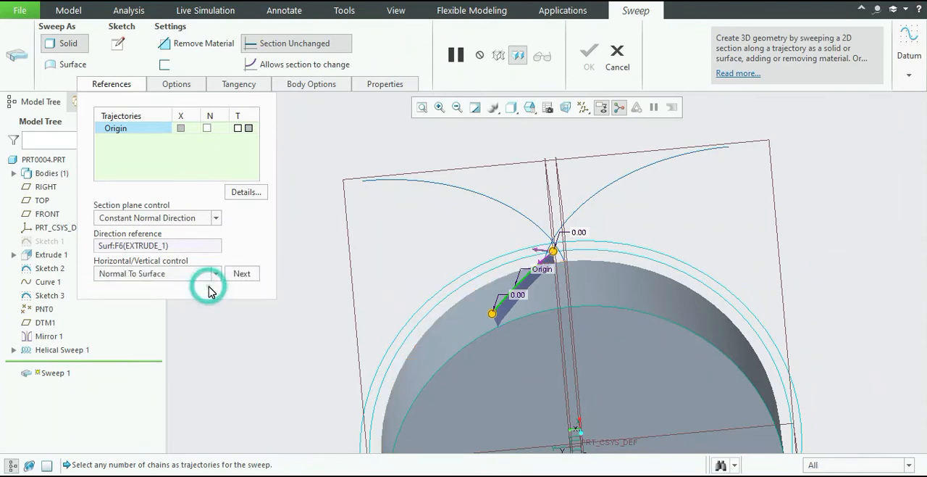
Open the sweep section sketch in 2D orientation and project the two involute curves and the outermost gear circle into it.
{"action": "left_click", "coordinate": [114, 48]}
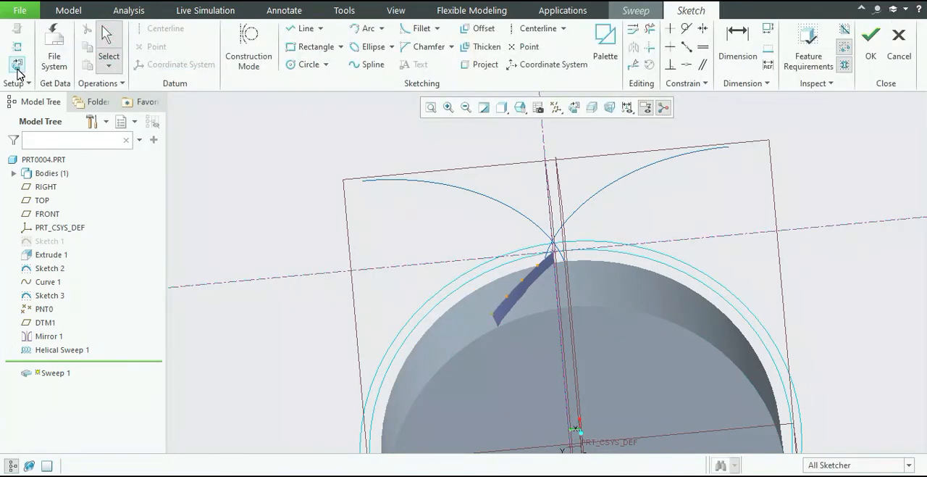
{"action": "left_click", "coordinate": [17, 63]}
{"action": "scroll", "coordinate": [714, 273], "scroll_direction": "up", "scroll_amount": 5}
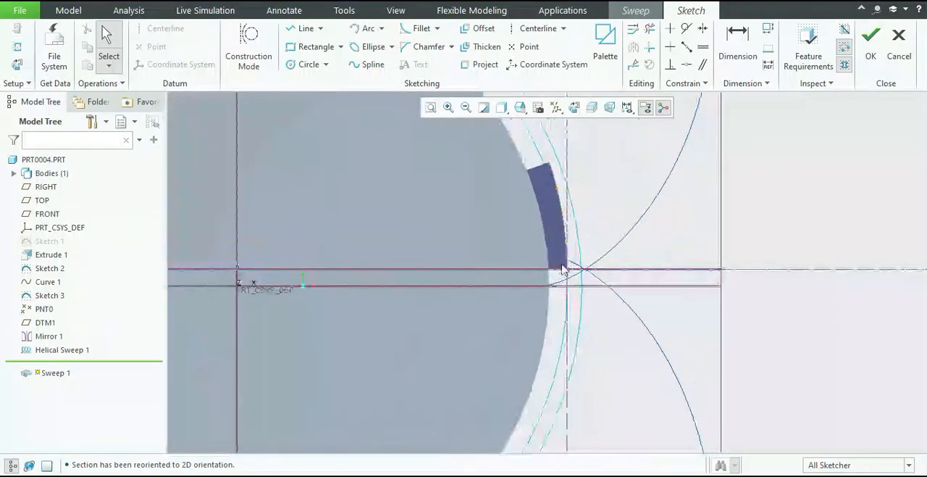
{"action": "left_click", "coordinate": [472, 67]}
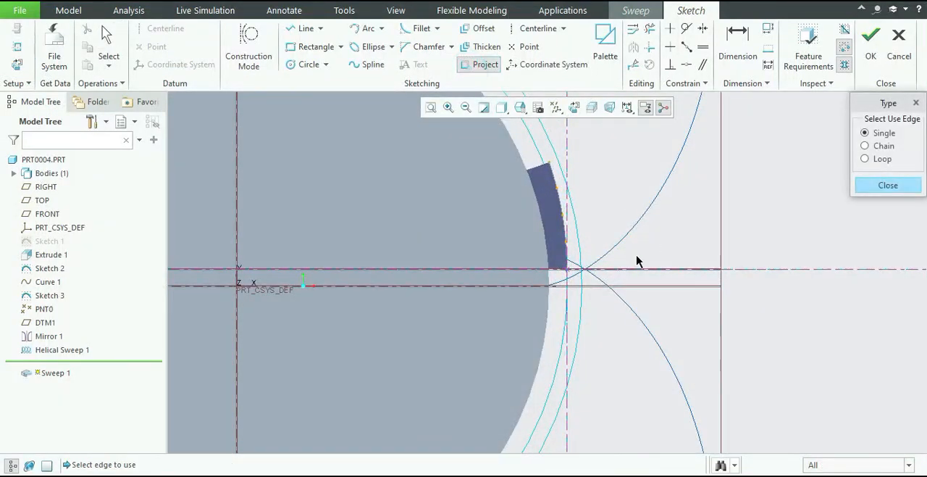
{"action": "left_click", "coordinate": [627, 303]}
{"action": "scroll", "coordinate": [567, 290], "scroll_direction": "up", "scroll_amount": 5}
{"action": "left_click", "coordinate": [613, 288]}
{"action": "left_click", "coordinate": [613, 254]}
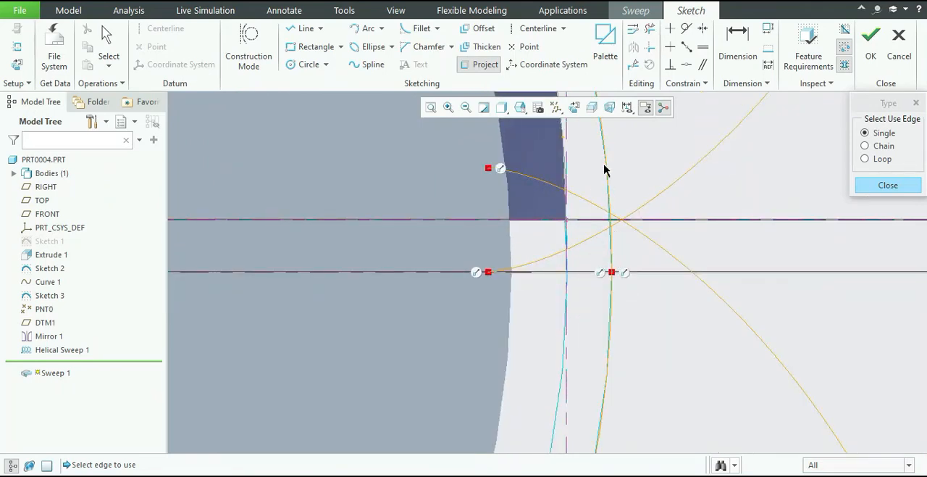
Project the helical surface's edge and the inner circle inside the blank into the section sketch.
{"action": "left_click", "coordinate": [566, 209]}
{"action": "left_click", "coordinate": [566, 239]}
{"action": "scroll", "coordinate": [561, 215], "scroll_direction": "up", "scroll_amount": 5}
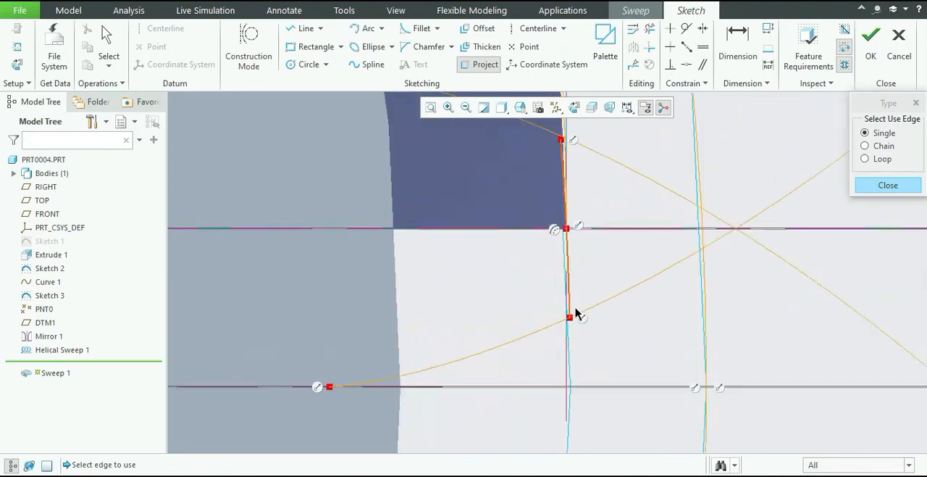
{"action": "left_click", "coordinate": [571, 359]}
{"action": "scroll", "coordinate": [575, 347], "scroll_direction": "down", "scroll_amount": 5}
{"action": "scroll", "coordinate": [579, 321], "scroll_direction": "up", "scroll_amount": 6}
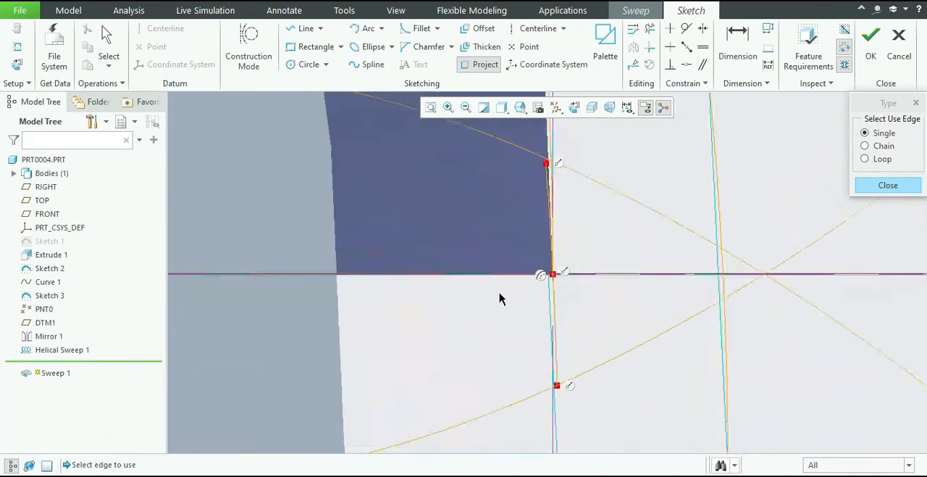
{"action": "scroll", "coordinate": [468, 272], "scroll_direction": "down", "scroll_amount": 6}
{"action": "left_click", "coordinate": [405, 241]}
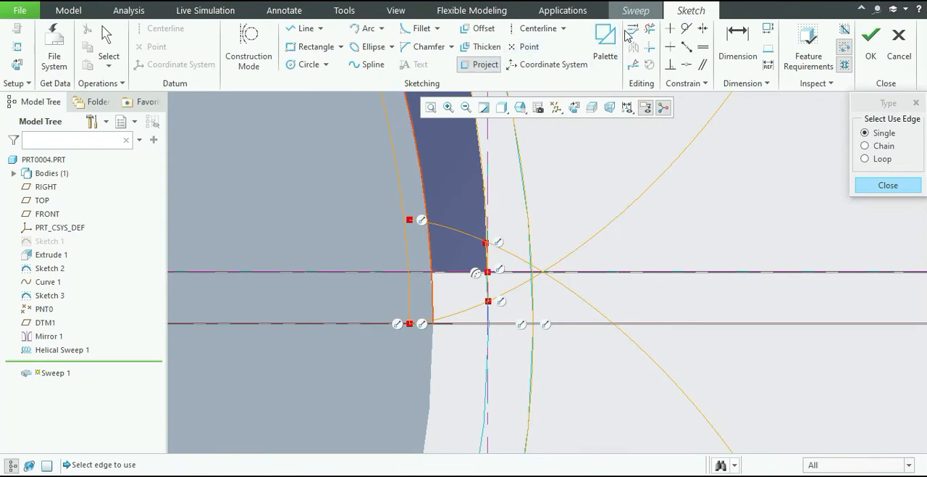
{"action": "middle_click", "coordinate": [642, 157]}
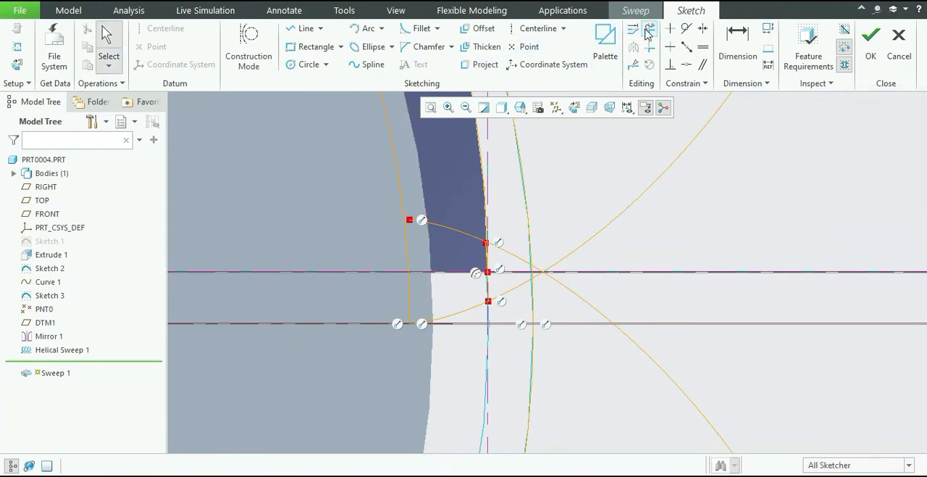
Trim the involutes beyond the outermost circle, that circle's arcs beside the tooth, and the projected edge segments inside the tooth.
{"action": "left_click", "coordinate": [650, 28]}
{"action": "left_click_drag", "start_coordinate": [574, 211], "coordinate": [577, 355]}
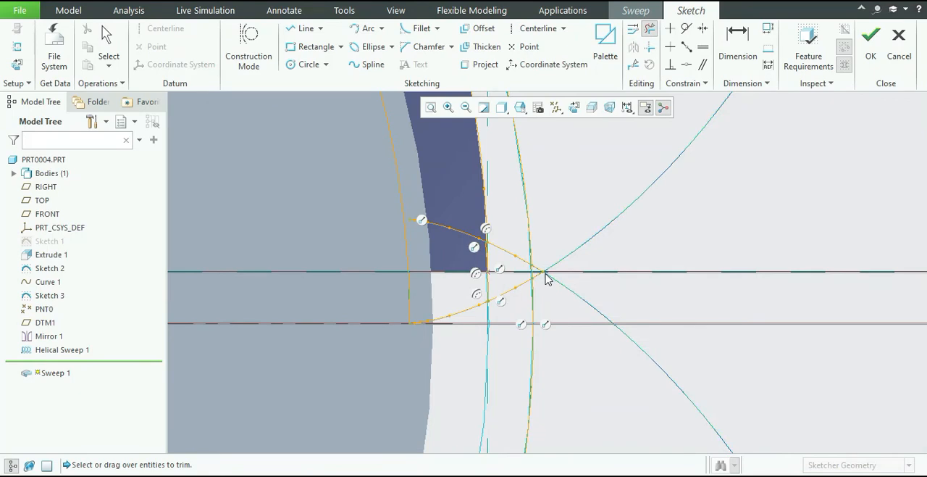
{"action": "scroll", "coordinate": [544, 271], "scroll_direction": "up", "scroll_amount": 3}
{"action": "left_click_drag", "start_coordinate": [524, 228], "coordinate": [532, 321]}
{"action": "left_click_drag", "start_coordinate": [551, 211], "coordinate": [460, 191]}
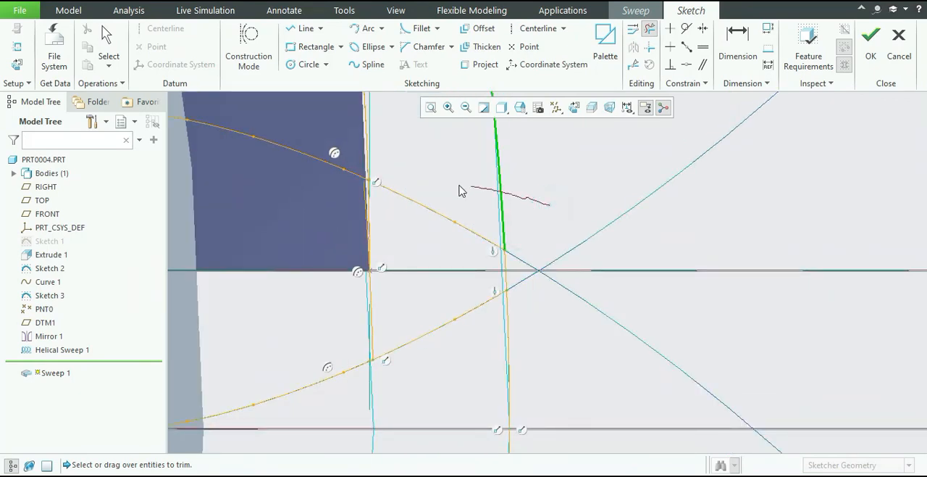
{"action": "left_click_drag", "start_coordinate": [573, 353], "coordinate": [480, 363]}
{"action": "left_click_drag", "start_coordinate": [397, 292], "coordinate": [327, 292]}
{"action": "left_click_drag", "start_coordinate": [396, 245], "coordinate": [299, 229]}
{"action": "scroll", "coordinate": [316, 260], "scroll_direction": "down", "scroll_amount": 5}
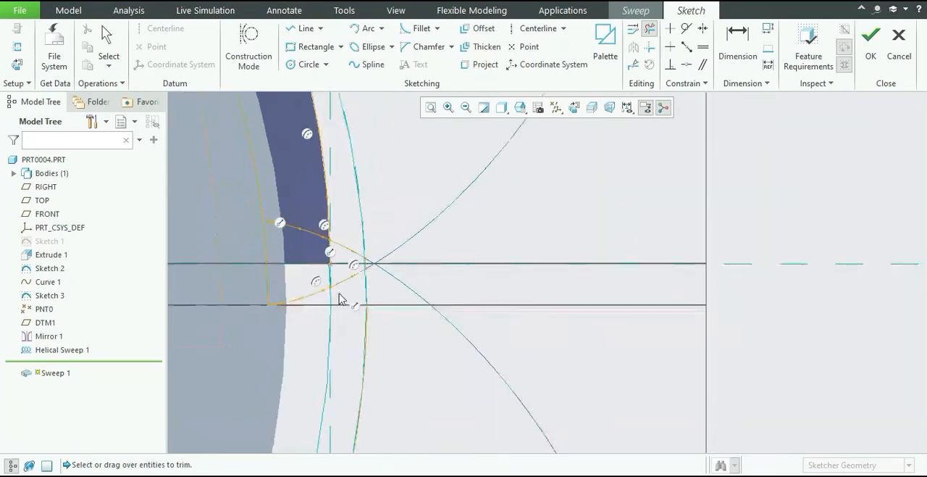
Draw a short spline extending the upper involute's inner end across the projected inner circle.
{"action": "scroll", "coordinate": [355, 398], "scroll_direction": "down", "scroll_amount": 4}
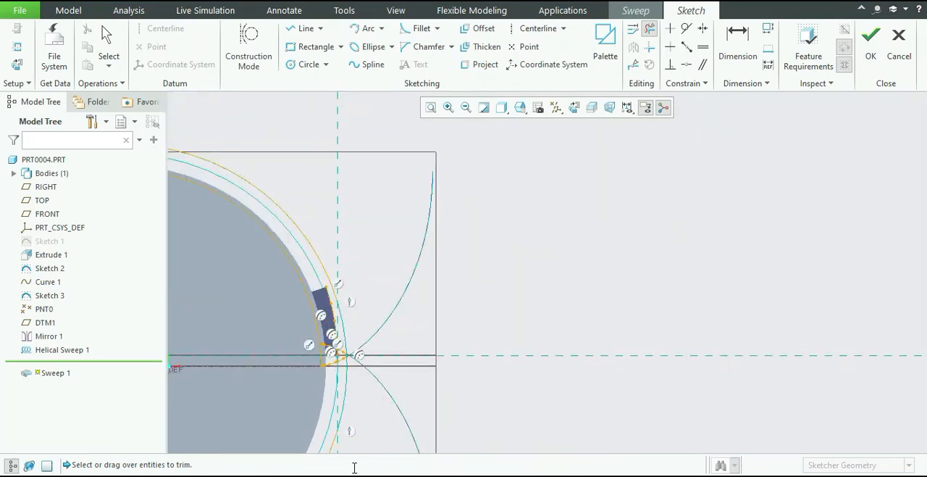
{"action": "scroll", "coordinate": [301, 264], "scroll_direction": "down", "scroll_amount": 3}
{"action": "scroll", "coordinate": [298, 264], "scroll_direction": "up", "scroll_amount": 5}
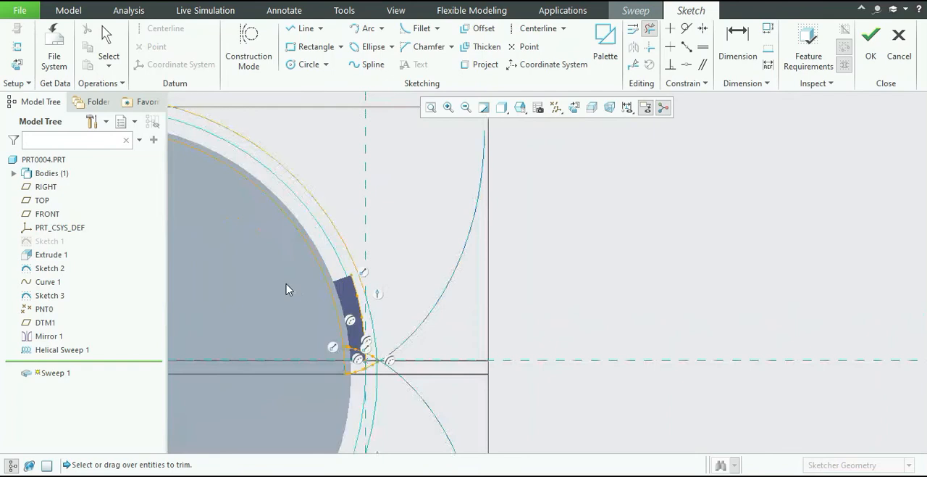
{"action": "scroll", "coordinate": [449, 377], "scroll_direction": "down", "scroll_amount": 2}
{"action": "scroll", "coordinate": [471, 417], "scroll_direction": "up", "scroll_amount": 2}
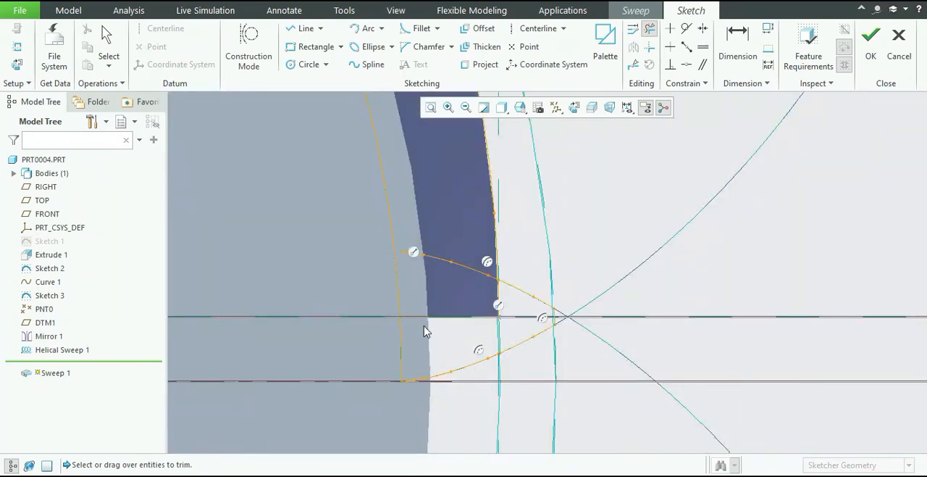
{"action": "scroll", "coordinate": [431, 264], "scroll_direction": "down", "scroll_amount": 2}
{"action": "left_click", "coordinate": [368, 63]}
{"action": "scroll", "coordinate": [379, 284], "scroll_direction": "up", "scroll_amount": 5}
{"action": "left_click", "coordinate": [587, 307]}
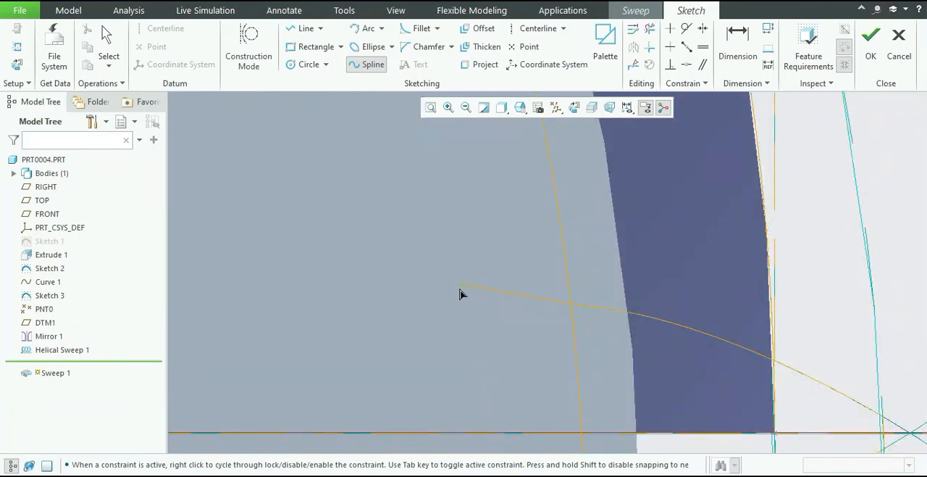
{"action": "left_click", "coordinate": [420, 298]}
{"action": "middle_click", "coordinate": [439, 257]}
{"action": "scroll", "coordinate": [597, 329], "scroll_direction": "up", "scroll_amount": 3}
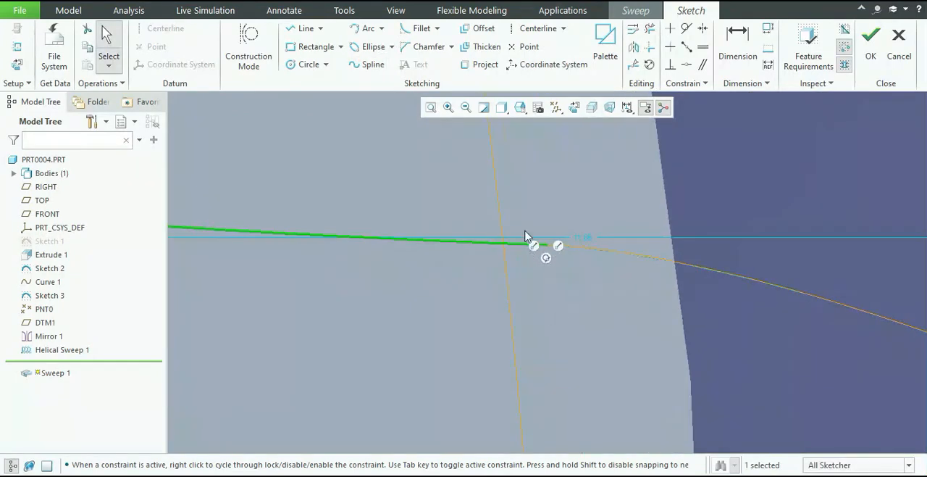
{"action": "scroll", "coordinate": [523, 217], "scroll_direction": "up", "scroll_amount": 3}
{"action": "scroll", "coordinate": [553, 222], "scroll_direction": "down", "scroll_amount": 5}
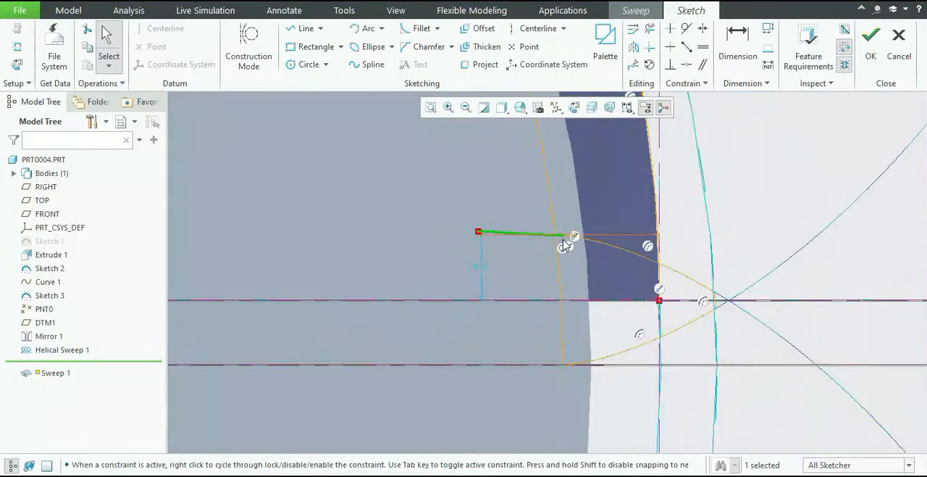
Trim the spline's overhang and the long arcs of the inner and outermost circles outside the tooth profile.
{"action": "left_click", "coordinate": [650, 28]}
{"action": "left_click_drag", "start_coordinate": [575, 207], "coordinate": [505, 281]}
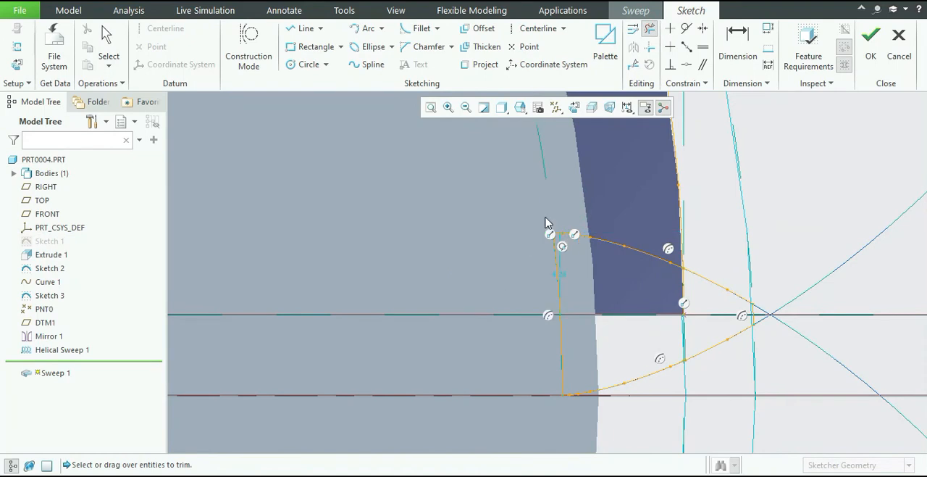
{"action": "scroll", "coordinate": [548, 222], "scroll_direction": "down", "scroll_amount": 3}
{"action": "scroll", "coordinate": [604, 188], "scroll_direction": "down", "scroll_amount": 5}
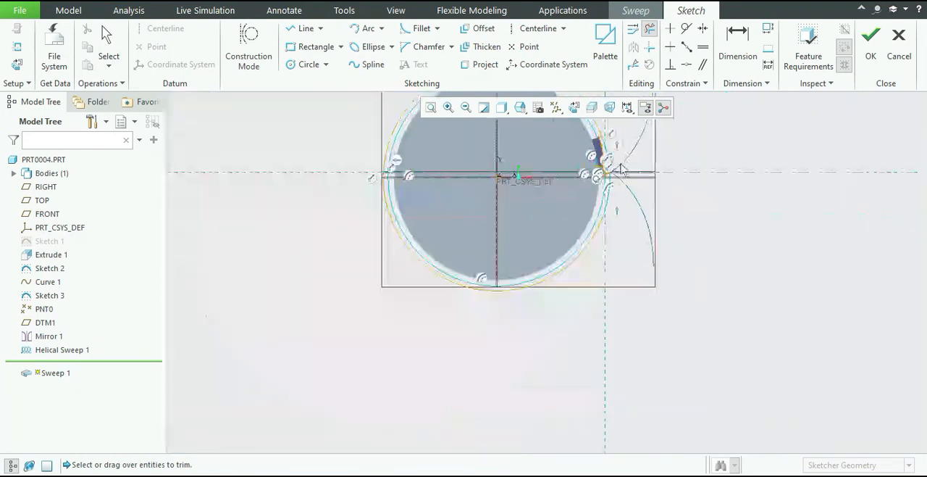
{"action": "scroll", "coordinate": [613, 144], "scroll_direction": "up", "scroll_amount": 5}
{"action": "scroll", "coordinate": [614, 143], "scroll_direction": "down", "scroll_amount": 5}
{"action": "scroll", "coordinate": [601, 145], "scroll_direction": "down", "scroll_amount": 5}
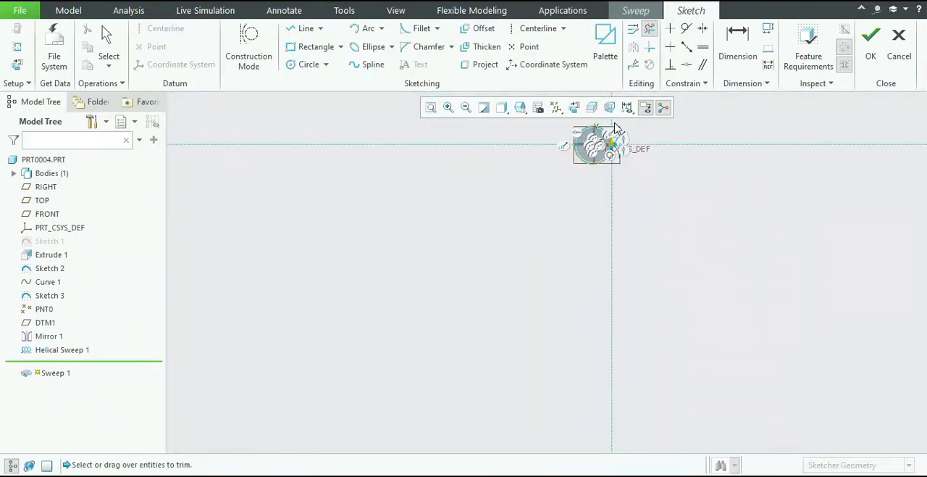
{"action": "scroll", "coordinate": [601, 145], "scroll_direction": "up", "scroll_amount": 5}
{"action": "mouse_move", "coordinate": [595, 142]}
{"action": "left_mouse_down"}
{"action": "mouse_move", "coordinate": [505, 305]}
{"action": "mouse_move", "coordinate": [505, 287]}
{"action": "left_mouse_up"}
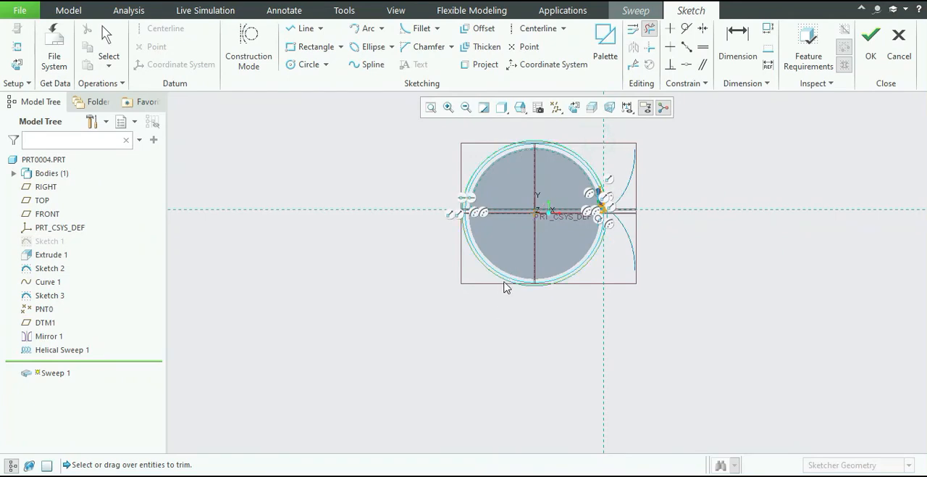
Trim the leftover projected helical edge where it meets the tooth and check that the tooth profile is closed.
{"action": "scroll", "coordinate": [629, 165], "scroll_direction": "up", "scroll_amount": 5}
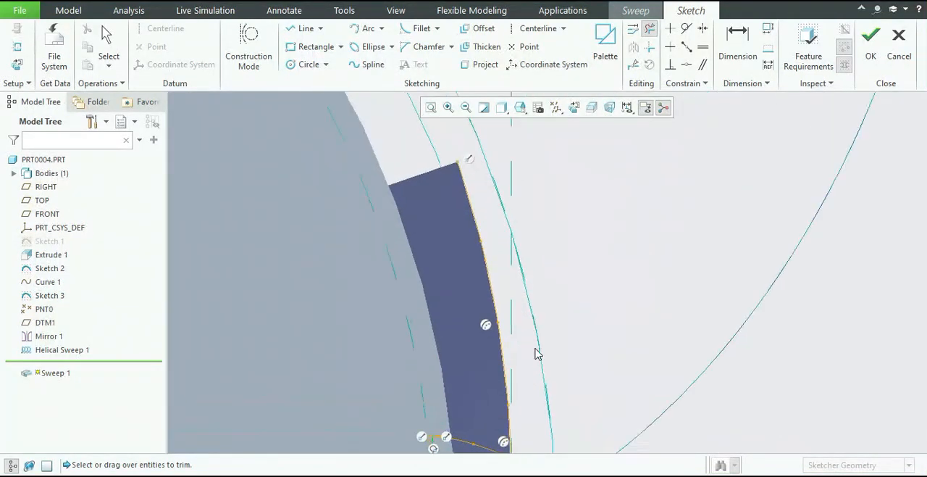
{"action": "scroll", "coordinate": [566, 352], "scroll_direction": "up", "scroll_amount": 3}
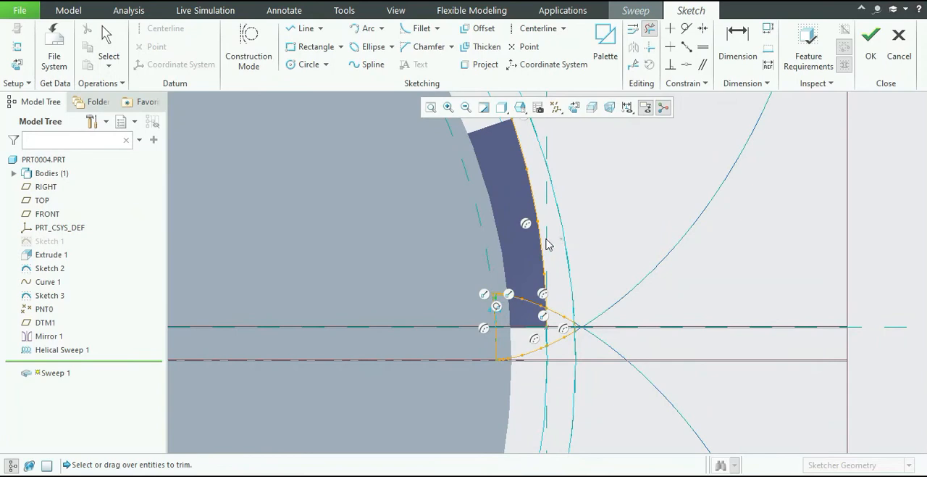
{"action": "left_click", "coordinate": [545, 242]}
{"action": "scroll", "coordinate": [560, 328], "scroll_direction": "up", "scroll_amount": 2}
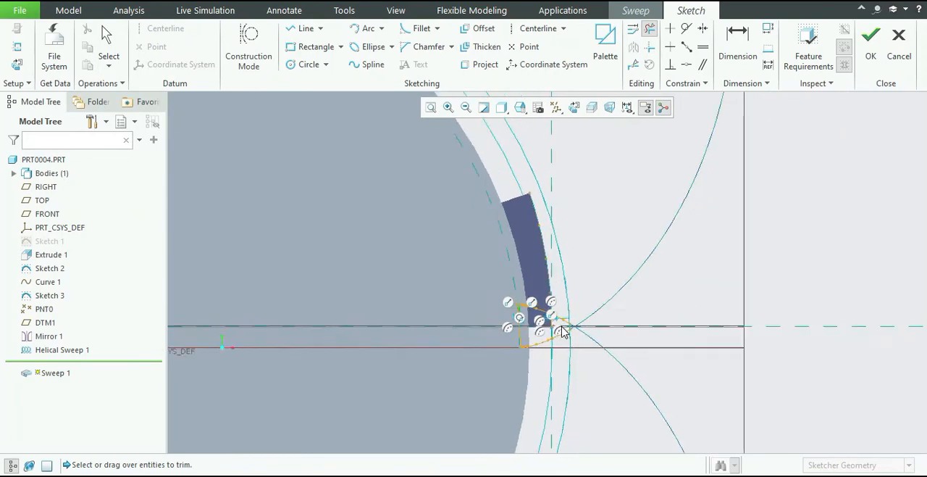
{"action": "scroll", "coordinate": [561, 331], "scroll_direction": "down", "scroll_amount": 3}
{"action": "middle_click", "coordinate": [572, 393]}
{"action": "scroll", "coordinate": [548, 323], "scroll_direction": "down", "scroll_amount": 4}
{"action": "left_click", "coordinate": [522, 310]}
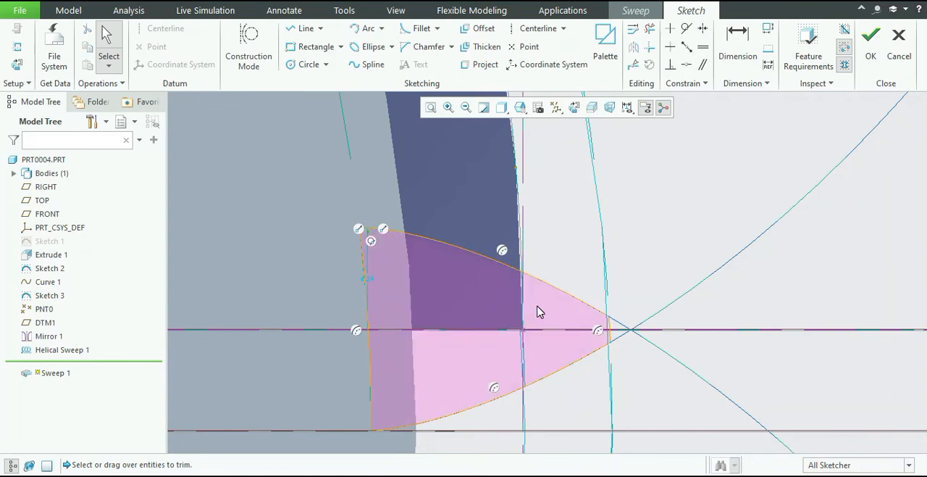
Trim the leftover short arcs of the inner and outermost circles on the side of the blank opposite the tooth.
{"action": "scroll", "coordinate": [537, 312], "scroll_direction": "up", "scroll_amount": 4}
{"action": "scroll", "coordinate": [268, 310], "scroll_direction": "down", "scroll_amount": 2}
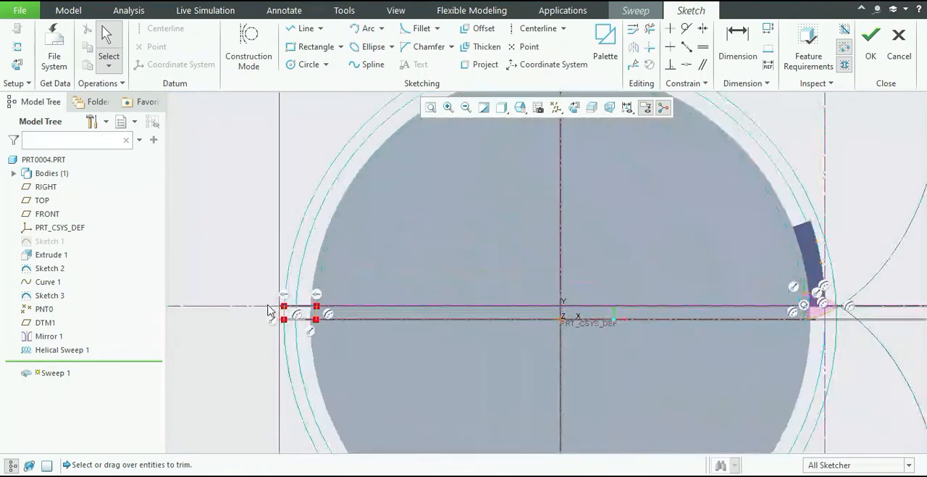
{"action": "scroll", "coordinate": [268, 310], "scroll_direction": "down", "scroll_amount": 2}
{"action": "left_click", "coordinate": [345, 322]}
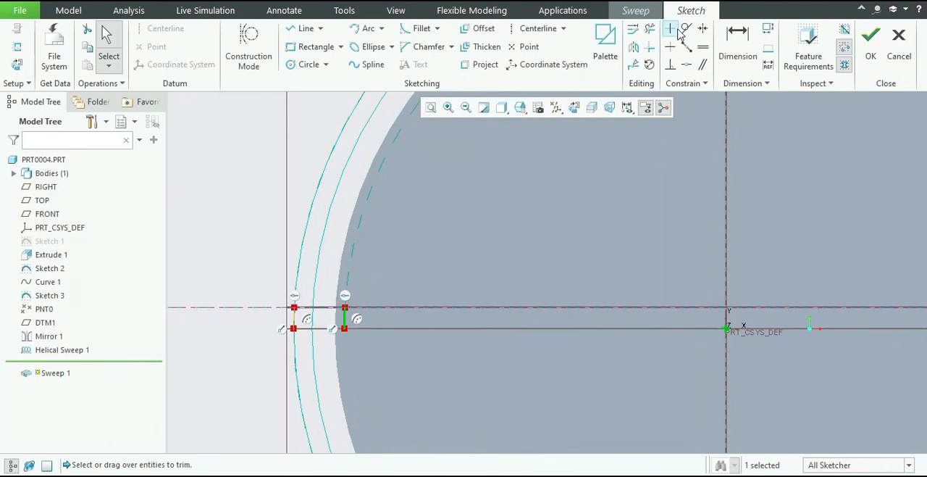
{"action": "left_click", "coordinate": [650, 29]}
{"action": "left_click_drag", "start_coordinate": [385, 326], "coordinate": [278, 319]}
{"action": "scroll", "coordinate": [644, 338], "scroll_direction": "up", "scroll_amount": 4}
{"action": "scroll", "coordinate": [753, 335], "scroll_direction": "down", "scroll_amount": 4}
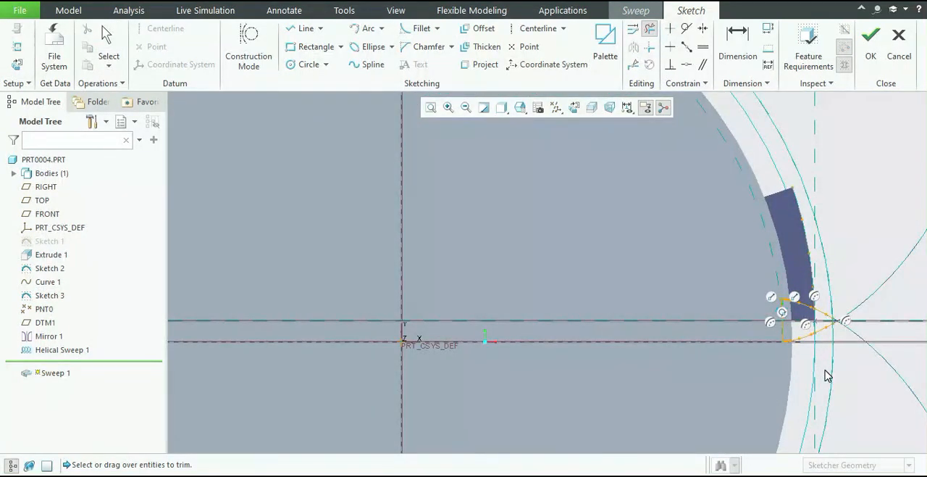
Finish the closed tooth section sketch and complete the solid sweep of the tooth along the helical edge.
{"action": "middle_click", "coordinate": [828, 375]}
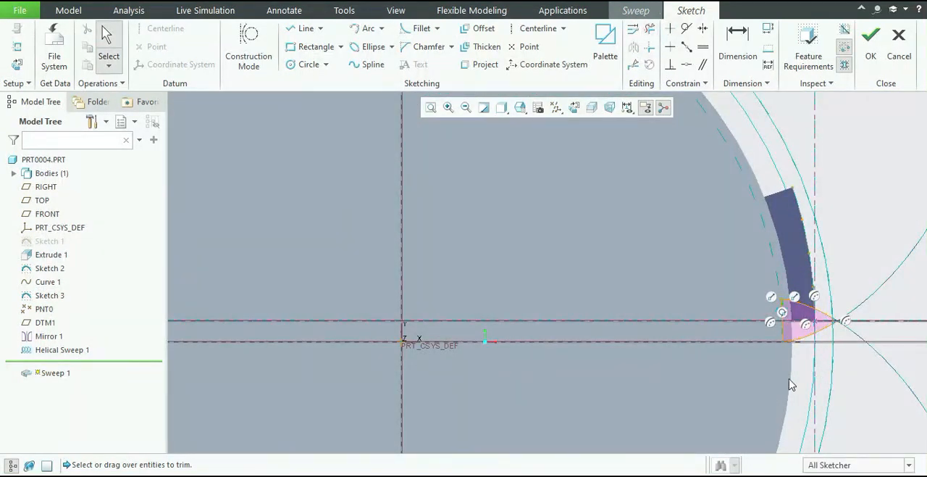
{"action": "left_click", "coordinate": [870, 57]}
{"action": "mouse_move", "coordinate": [878, 205]}
{"action": "middle_mouse_down"}
{"action": "mouse_move", "coordinate": [804, 166]}
{"action": "mouse_move", "coordinate": [831, 179]}
{"action": "mouse_move", "coordinate": [840, 194]}
{"action": "mouse_move", "coordinate": [831, 199]}
{"action": "middle_mouse_up"}
{"action": "scroll", "coordinate": [582, 210], "scroll_direction": "down", "scroll_amount": 5}
{"action": "scroll", "coordinate": [507, 253], "scroll_direction": "down", "scroll_amount": 2}
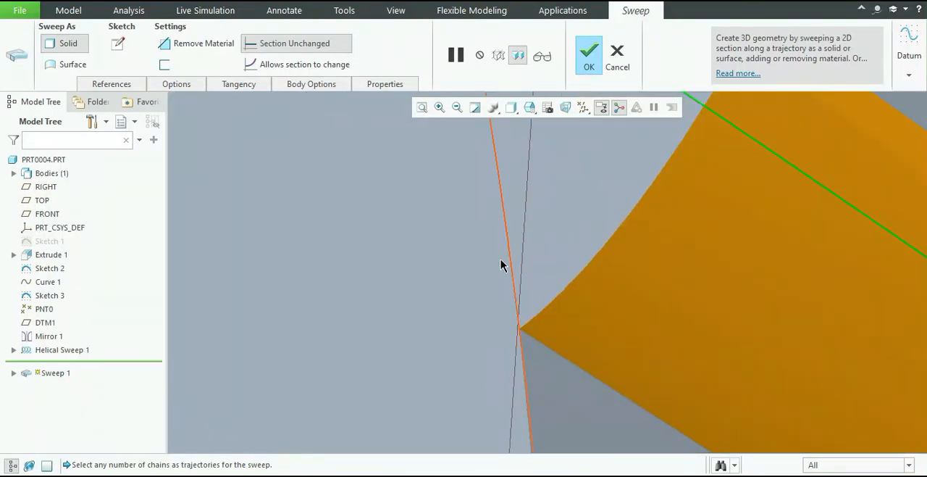
{"action": "scroll", "coordinate": [503, 268], "scroll_direction": "up", "scroll_amount": 7}
{"action": "middle_click_drag", "start_coordinate": [700, 242], "coordinate": [770, 159]}
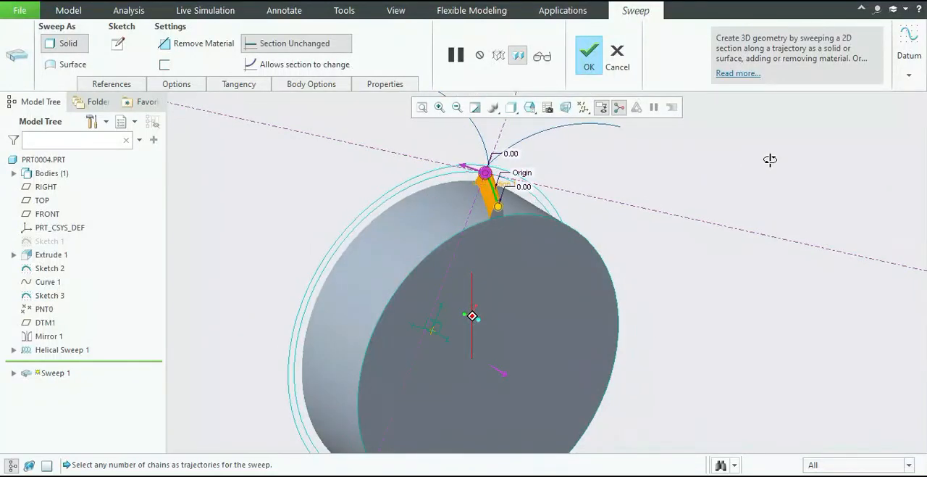
{"action": "left_click", "coordinate": [586, 62]}
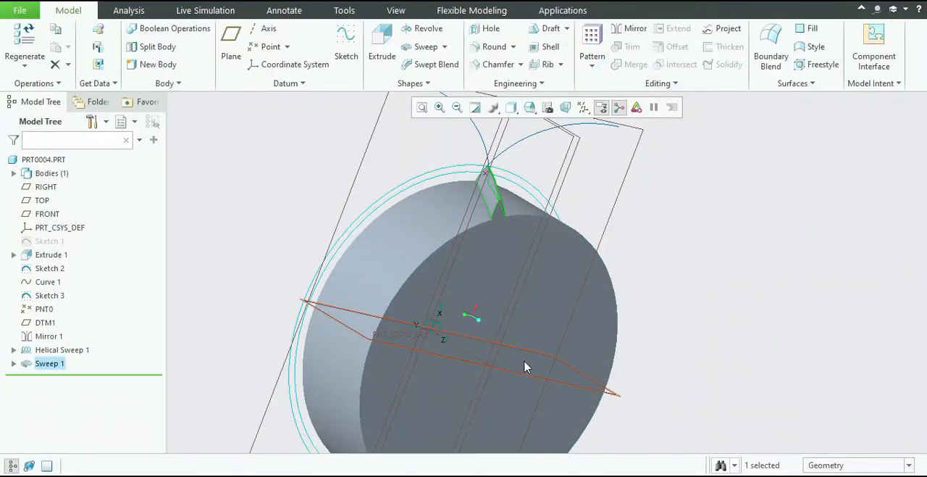
Start an edge chamfer on the two long tip edges of the swept tooth.
{"action": "scroll", "coordinate": [511, 39], "scroll_direction": "down", "scroll_amount": 4}
{"action": "scroll", "coordinate": [492, 201], "scroll_direction": "down", "scroll_amount": 6}
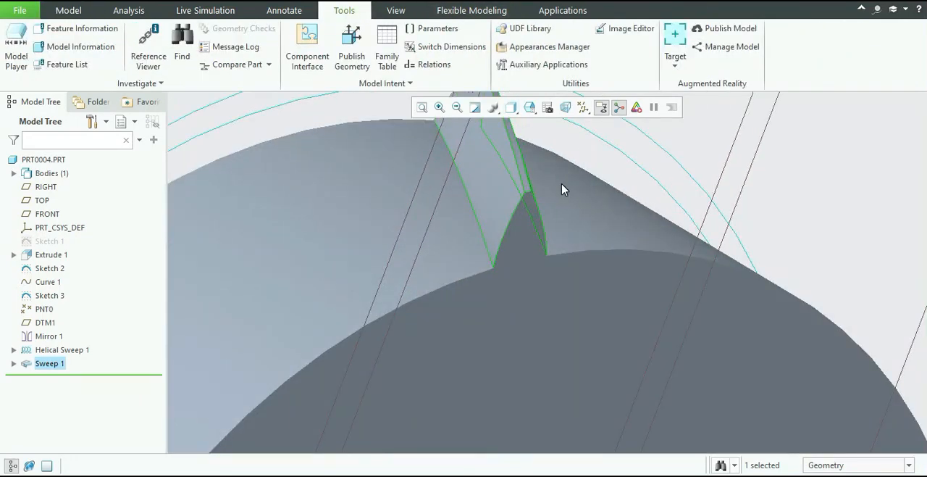
{"action": "left_click", "coordinate": [562, 186]}
{"action": "scroll", "coordinate": [572, 174], "scroll_direction": "up", "scroll_amount": 5}
{"action": "left_click", "coordinate": [591, 169]}
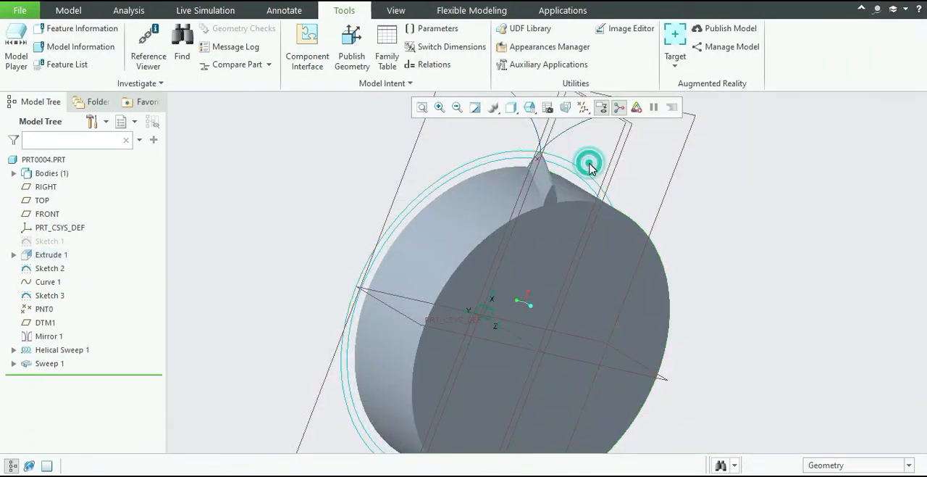
{"action": "scroll", "coordinate": [558, 157], "scroll_direction": "down", "scroll_amount": 5}
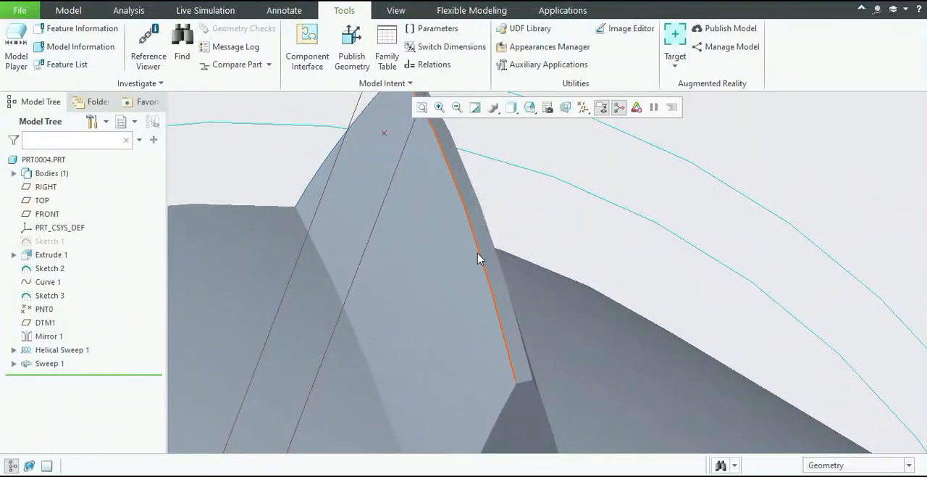
{"action": "left_click", "coordinate": [479, 255]}
{"action": "left_click", "coordinate": [497, 249], "text": "ctrl"}
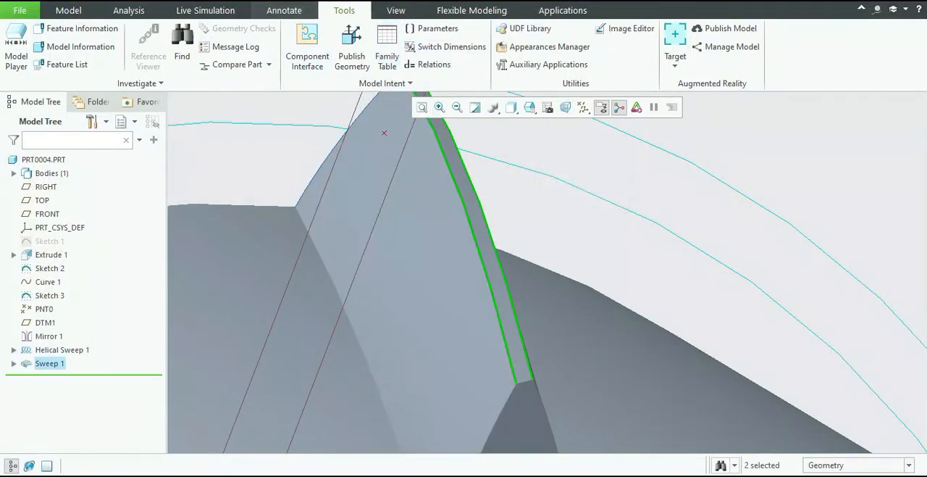
{"action": "left_click", "coordinate": [78, 12]}
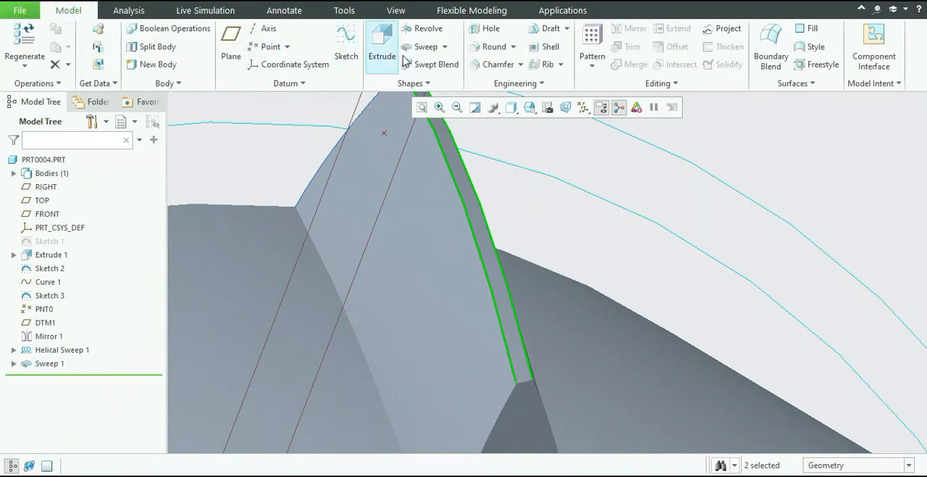
{"action": "left_click", "coordinate": [504, 65]}
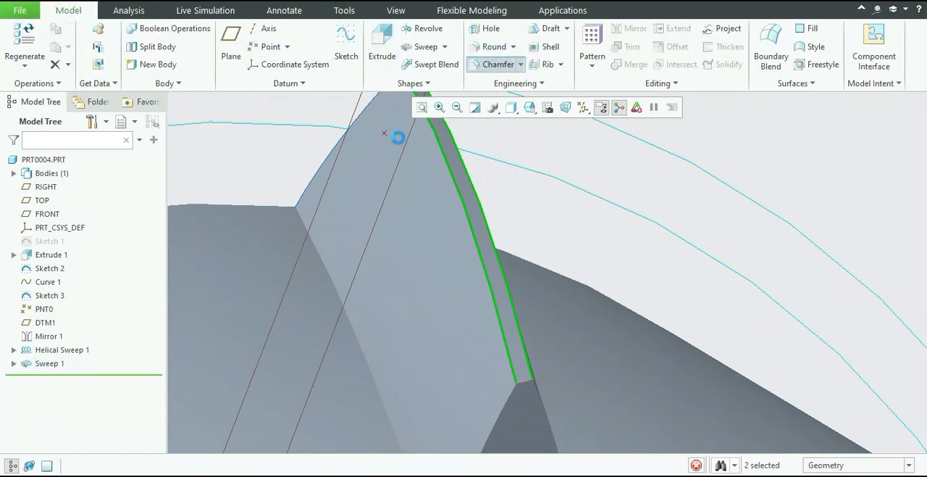
Try an O x O chamfer size of 0.8 on the tooth's tip edges.
{"action": "left_click_drag", "start_coordinate": [226, 45], "coordinate": [200, 42]}
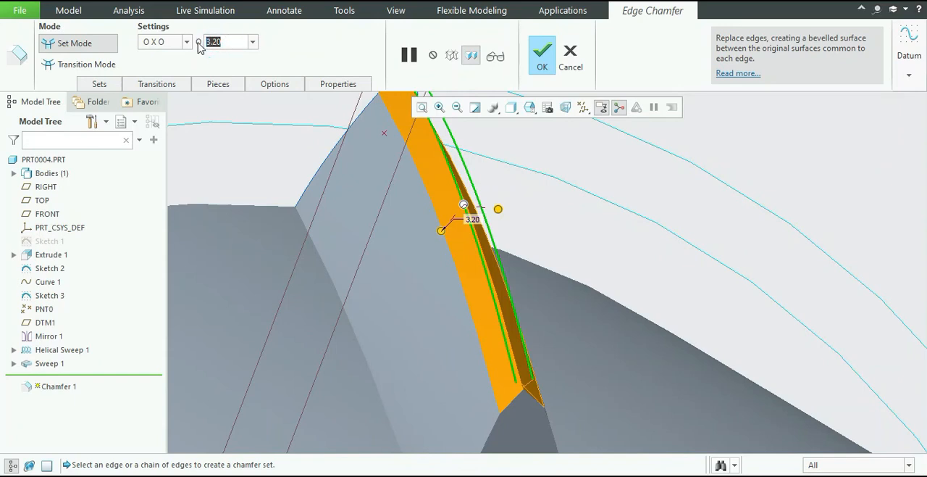
{"action": "type", "text": "0"}
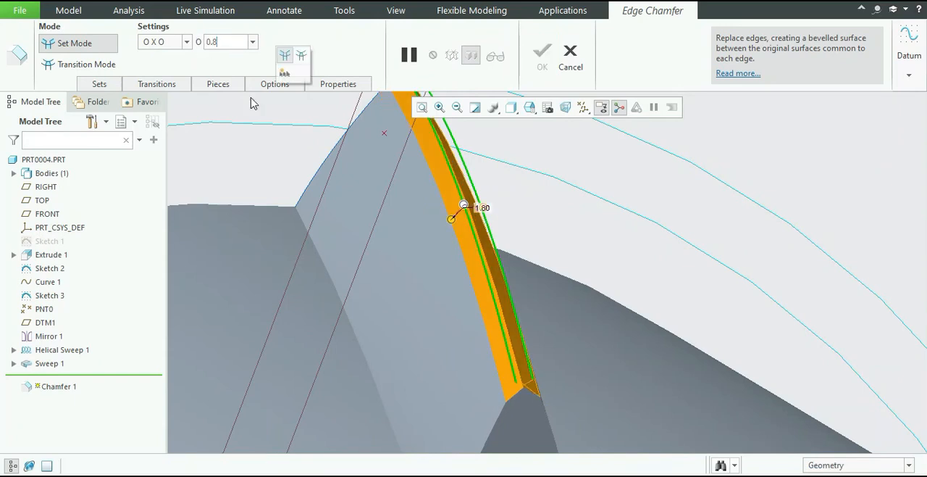
{"action": "type", "text": ".8"}
{"action": "key", "text": "Return"}
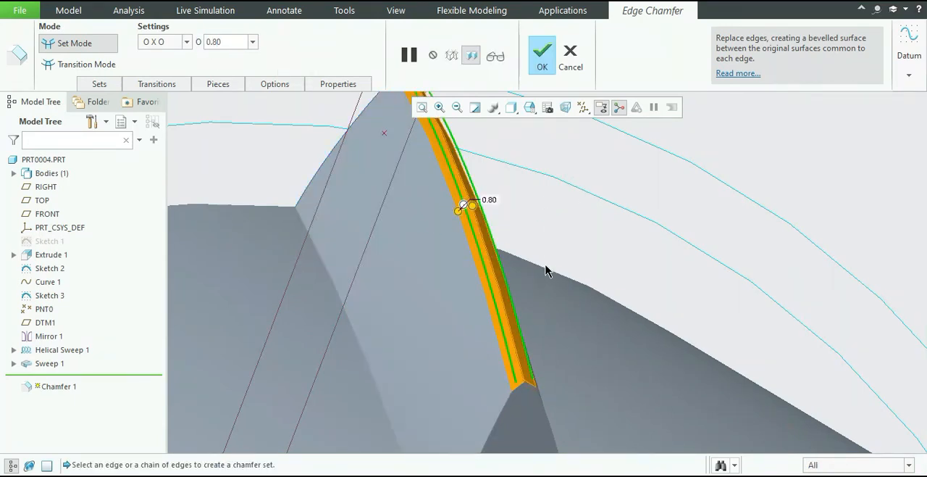
Set the tooth tip chamfer size to 0.25 and complete the chamfer.
{"action": "double_click", "coordinate": [215, 38]}
{"action": "type", "text": "0.2"}
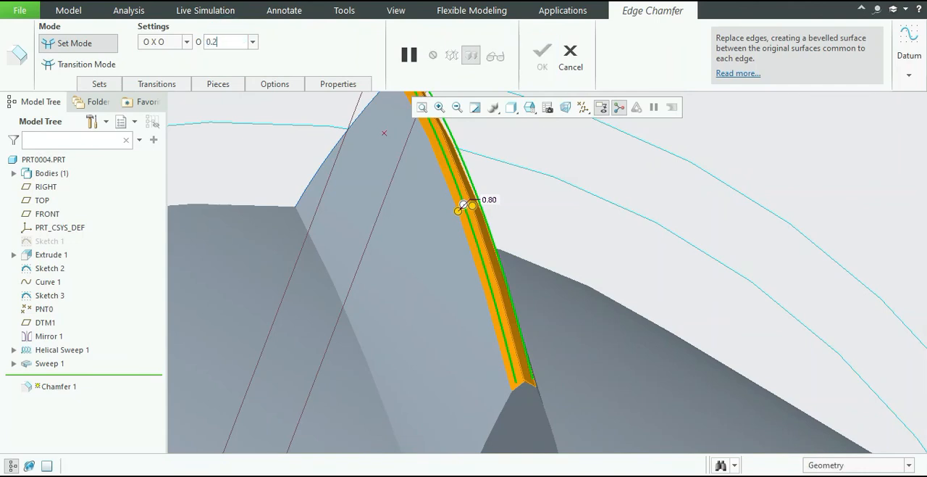
{"action": "type", "text": "5"}
{"action": "key", "text": "Return"}
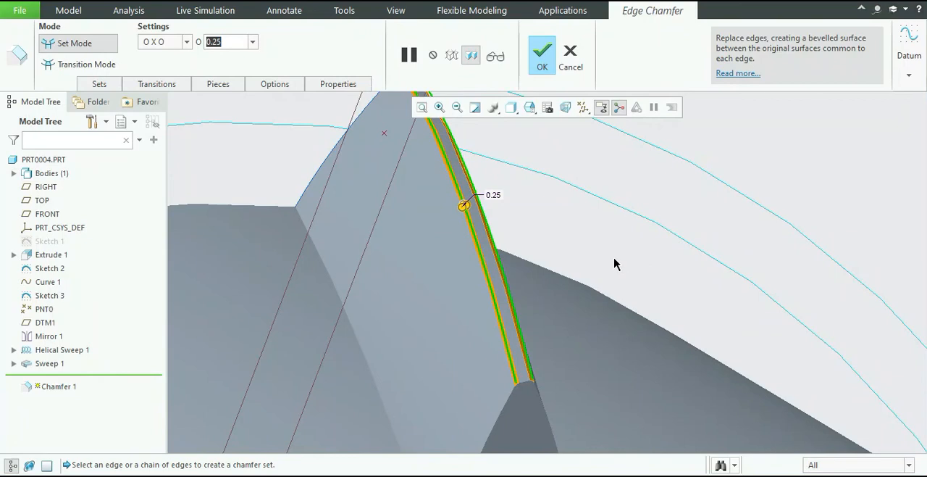
{"action": "left_click", "coordinate": [542, 55]}
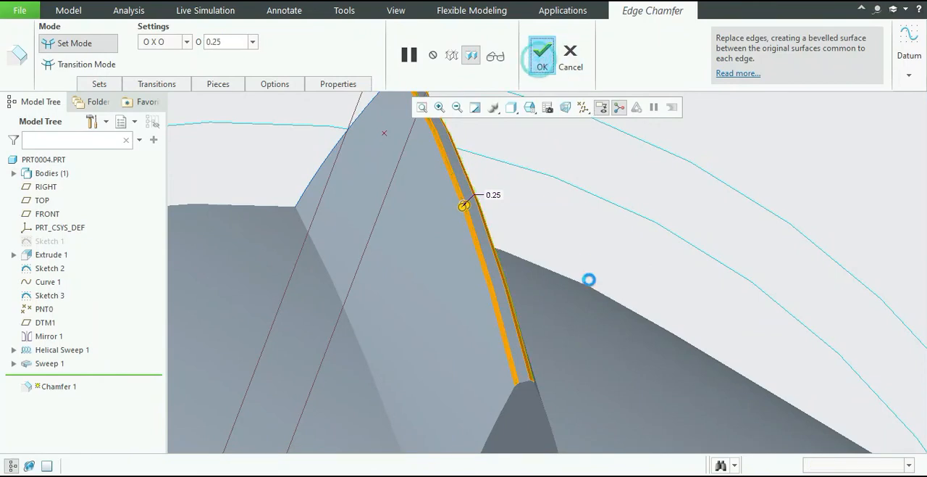
Group the tooth's Sweep 1 and Chamfer 1 features into a local group.
{"action": "scroll", "coordinate": [624, 284], "scroll_direction": "down", "scroll_amount": 5}
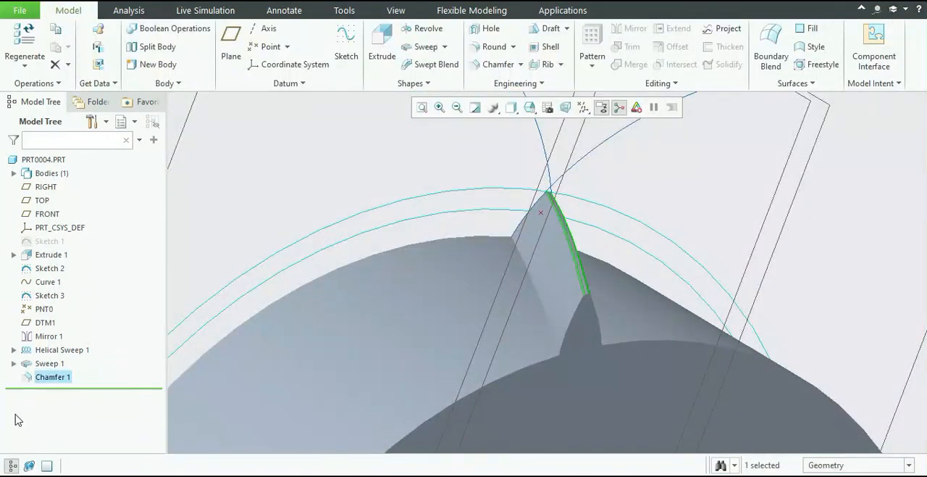
{"action": "left_click", "coordinate": [46, 364], "text": "ctrl"}
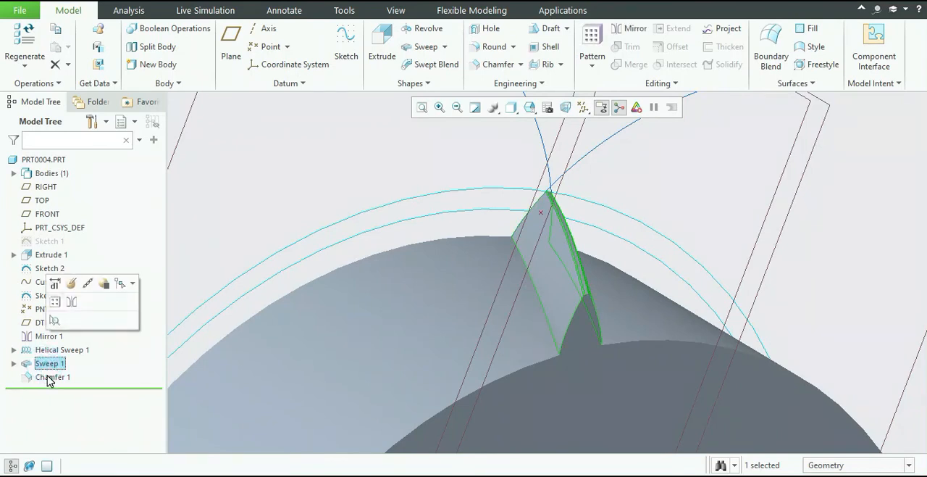
{"action": "right_click", "coordinate": [49, 378]}
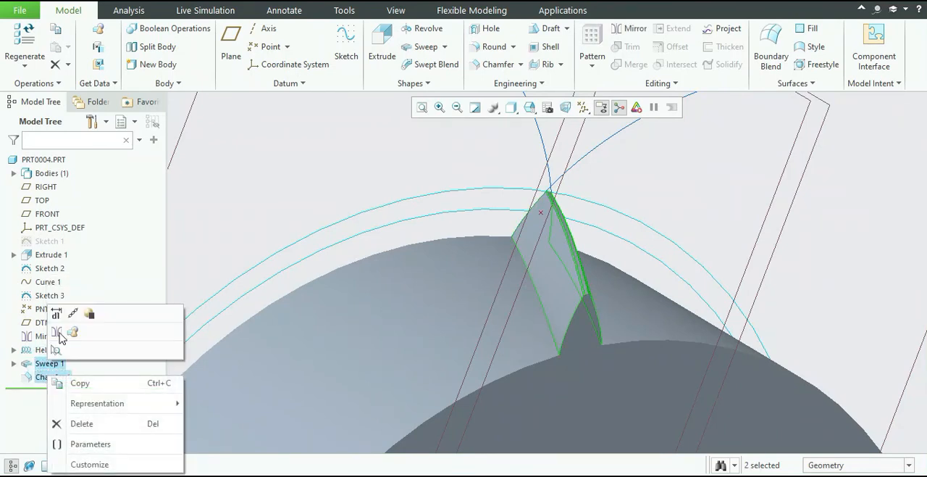
{"action": "left_click", "coordinate": [70, 332]}
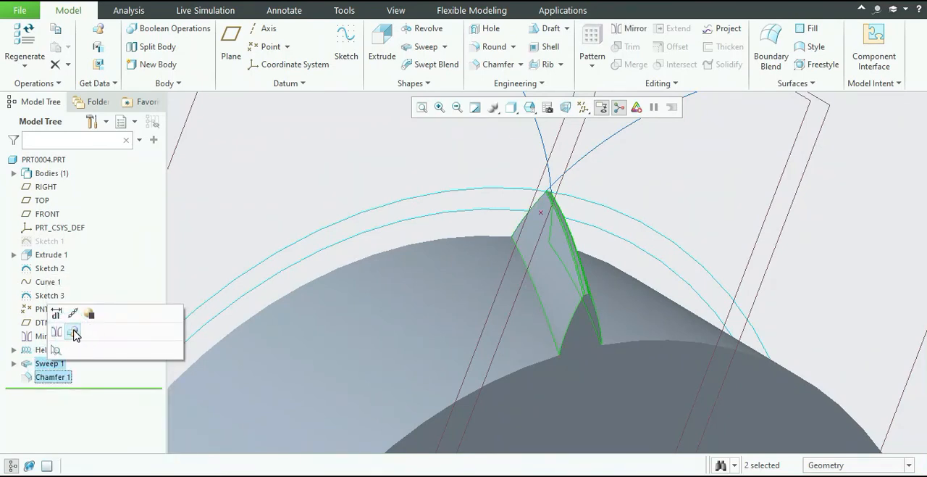
{"action": "left_click", "coordinate": [72, 331]}
Start a pattern of the tooth group, set its type to Axis and use the blank's central axis as pattern center.
{"action": "left_click", "coordinate": [592, 45]}
{"action": "scroll", "coordinate": [579, 355], "scroll_direction": "down", "scroll_amount": 3}
{"action": "scroll", "coordinate": [553, 360], "scroll_direction": "up", "scroll_amount": 2}
{"action": "left_click", "coordinate": [107, 44]}
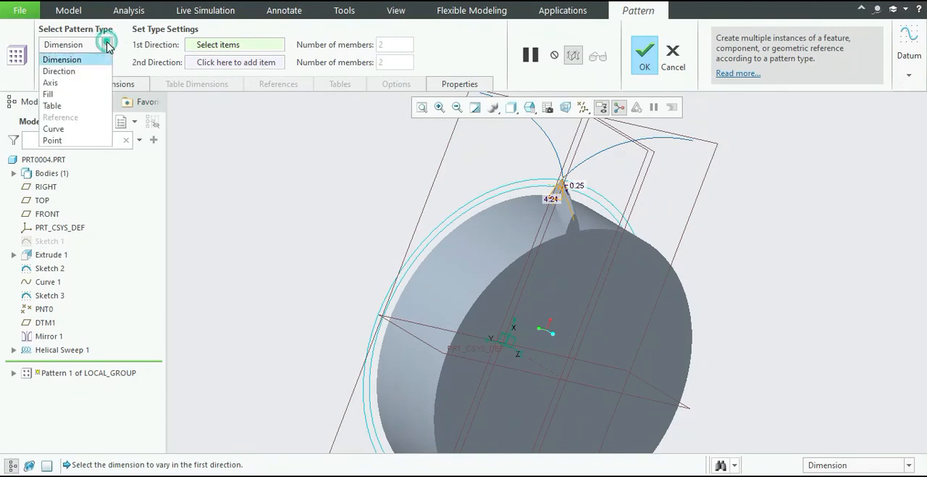
{"action": "left_click", "coordinate": [79, 82]}
{"action": "left_click", "coordinate": [549, 372]}
Set the pattern to 50 members spaced evenly over a 360° extent and complete it.
{"action": "double_click", "coordinate": [340, 44]}
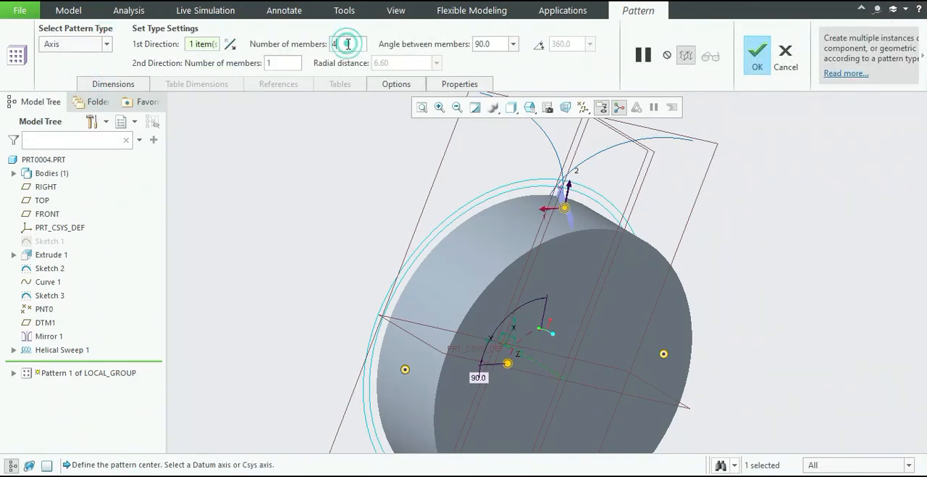
{"action": "type", "text": "5"}
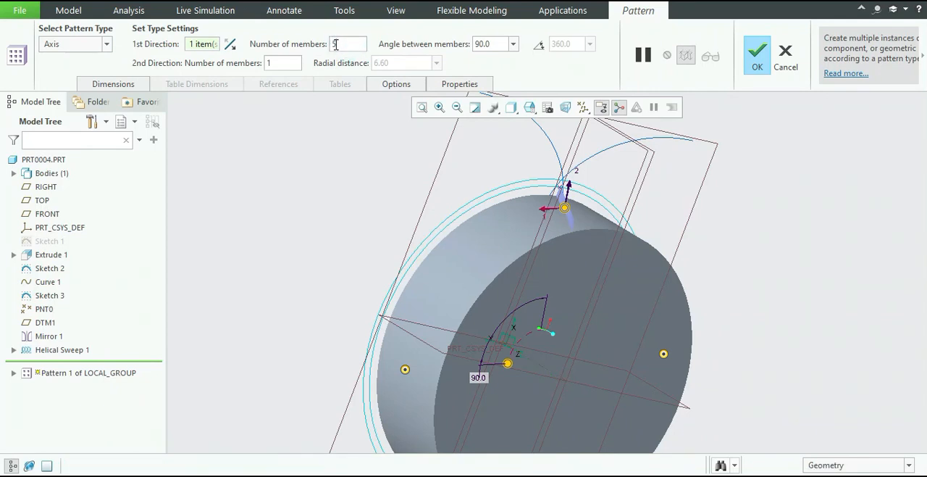
{"action": "type", "text": "0"}
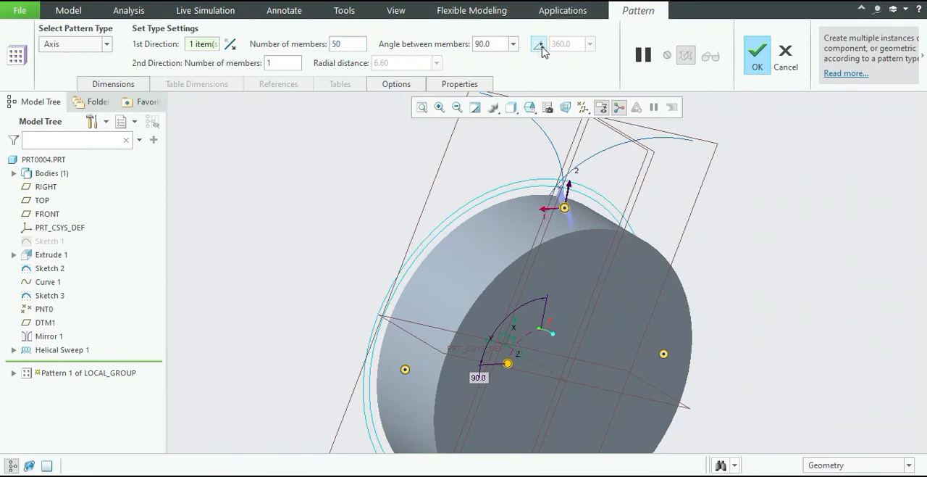
{"action": "left_click", "coordinate": [539, 44]}
{"action": "left_click", "coordinate": [757, 58]}
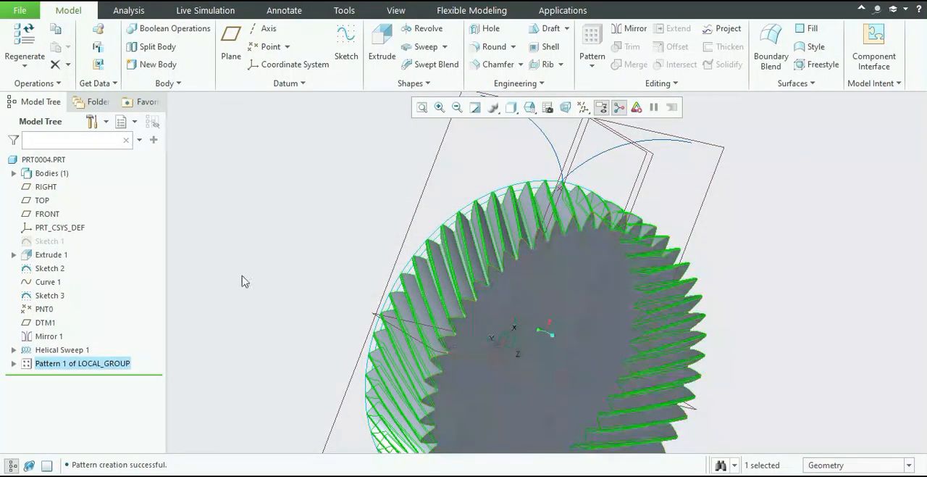
Hide the involute curve and its mirrored copy above the gear teeth.
{"action": "left_click", "coordinate": [255, 211]}
{"action": "middle_click_drag", "start_coordinate": [805, 253], "coordinate": [769, 260]}
{"action": "scroll", "coordinate": [539, 321], "scroll_direction": "down", "scroll_amount": 5}
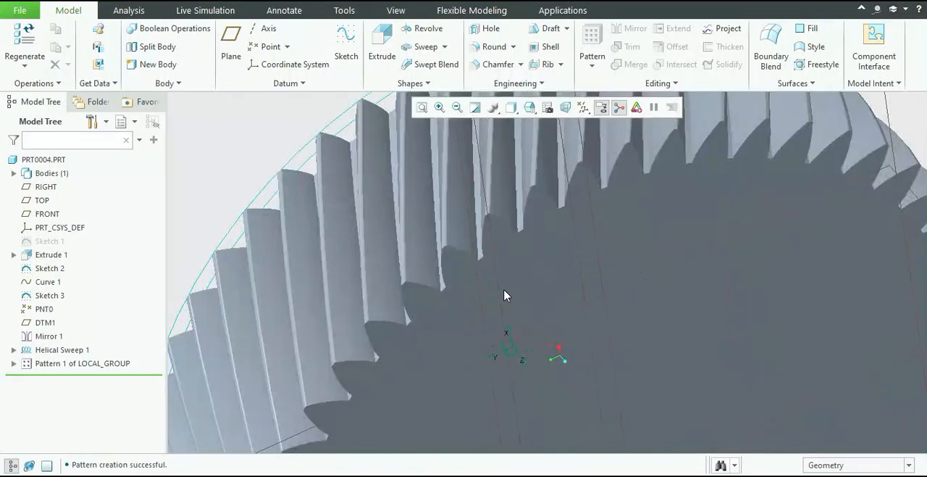
{"action": "scroll", "coordinate": [503, 296], "scroll_direction": "up", "scroll_amount": 7}
{"action": "scroll", "coordinate": [482, 235], "scroll_direction": "down", "scroll_amount": 4}
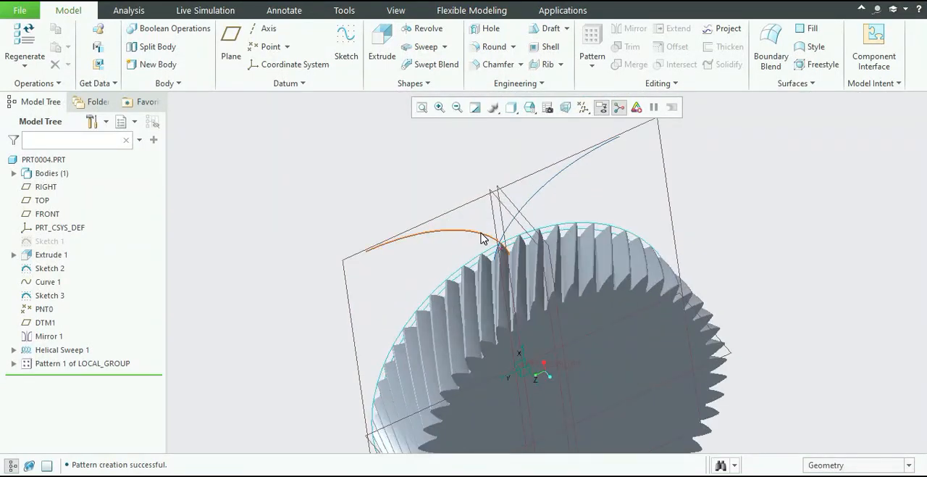
{"action": "left_click", "coordinate": [482, 234]}
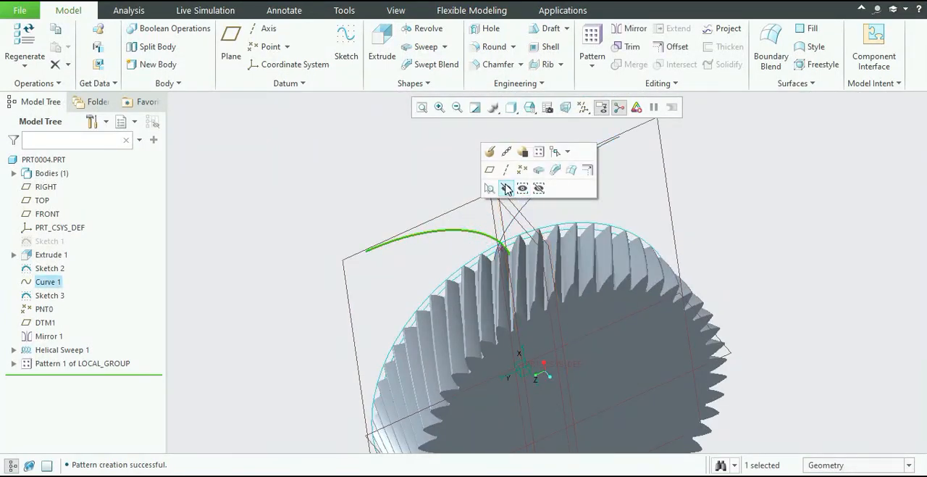
{"action": "left_click", "coordinate": [506, 188]}
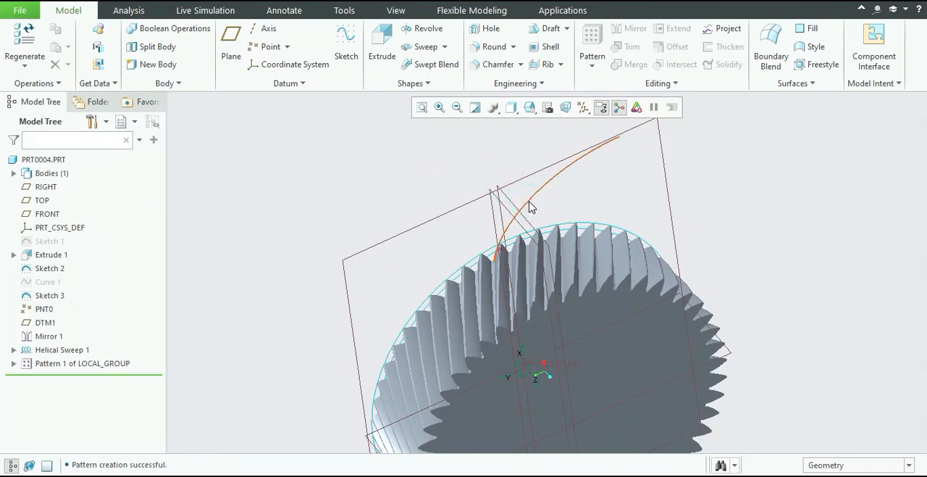
{"action": "left_click", "coordinate": [529, 206]}
{"action": "left_click", "coordinate": [554, 157]}
Hide Sketch 2, the reference circles around the gear teeth.
{"action": "scroll", "coordinate": [497, 248], "scroll_direction": "down", "scroll_amount": 4}
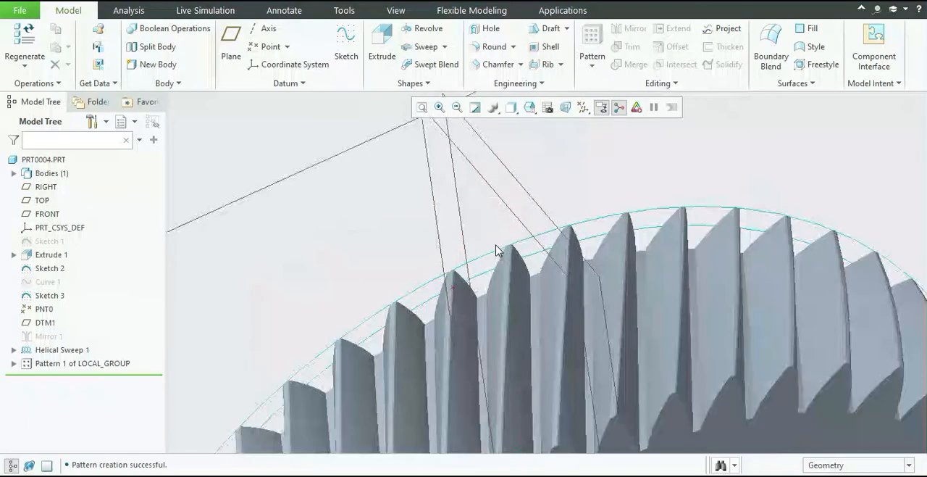
{"action": "left_click", "coordinate": [497, 253]}
{"action": "left_click", "coordinate": [541, 202]}
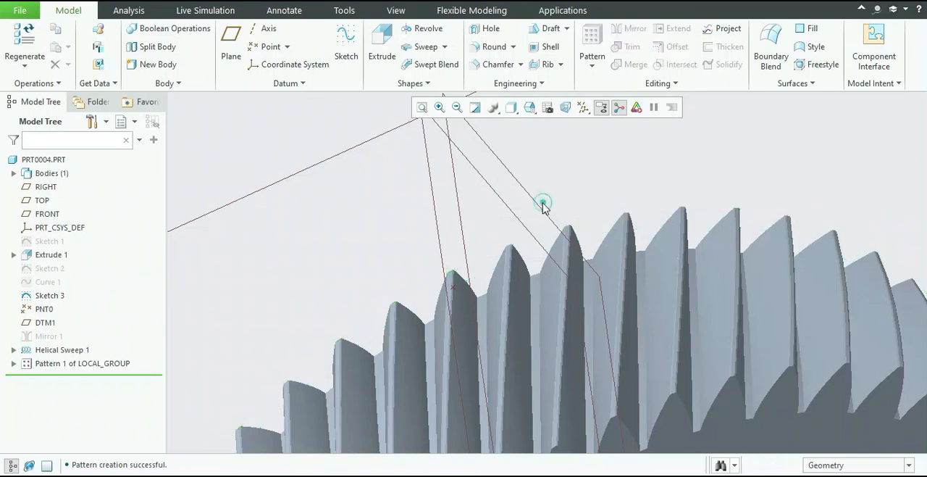
Hide the datum plane DTM1 and the TOP plane.
{"action": "left_click", "coordinate": [437, 222]}
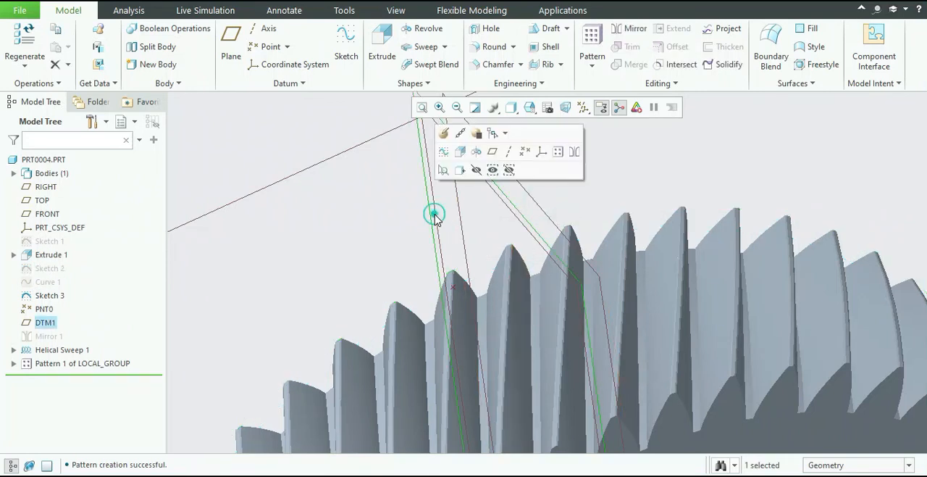
{"action": "left_click", "coordinate": [476, 173]}
{"action": "left_click", "coordinate": [456, 194]}
{"action": "left_click", "coordinate": [499, 149]}
{"action": "scroll", "coordinate": [418, 224], "scroll_direction": "up", "scroll_amount": 4}
{"action": "scroll", "coordinate": [448, 316], "scroll_direction": "down", "scroll_amount": 2}
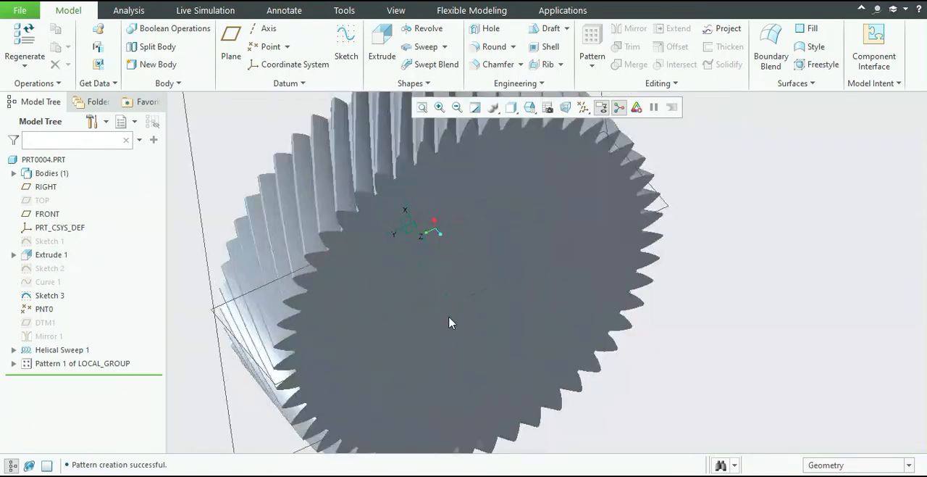
{"action": "scroll", "coordinate": [447, 307], "scroll_direction": "up", "scroll_amount": 4}
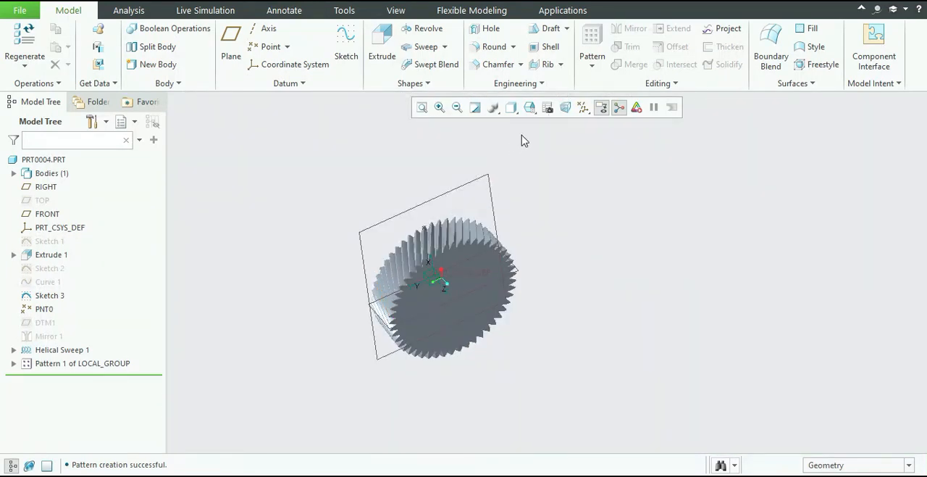